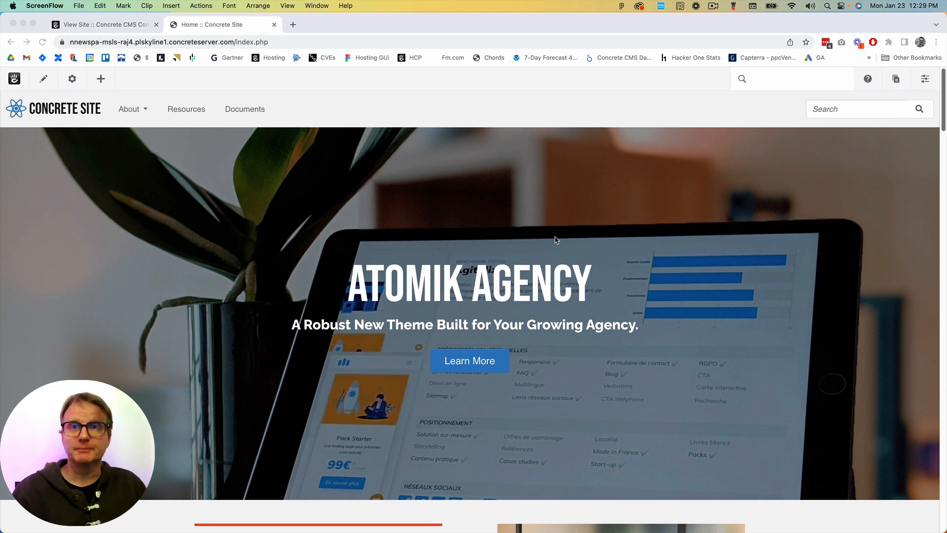
Look over the home page content and the list of site-wide dashboard sections
scroll(555, 240, down, 12)
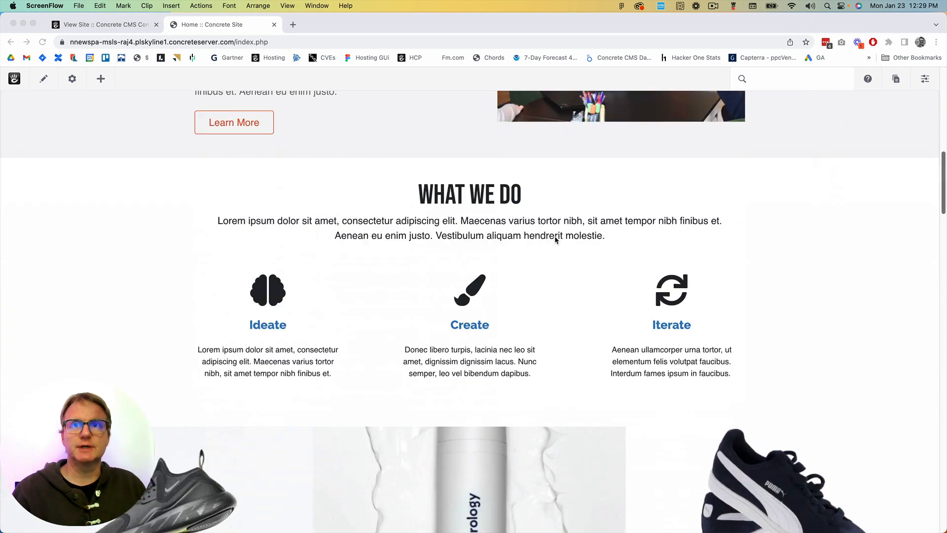
scroll(555, 240, up, 12)
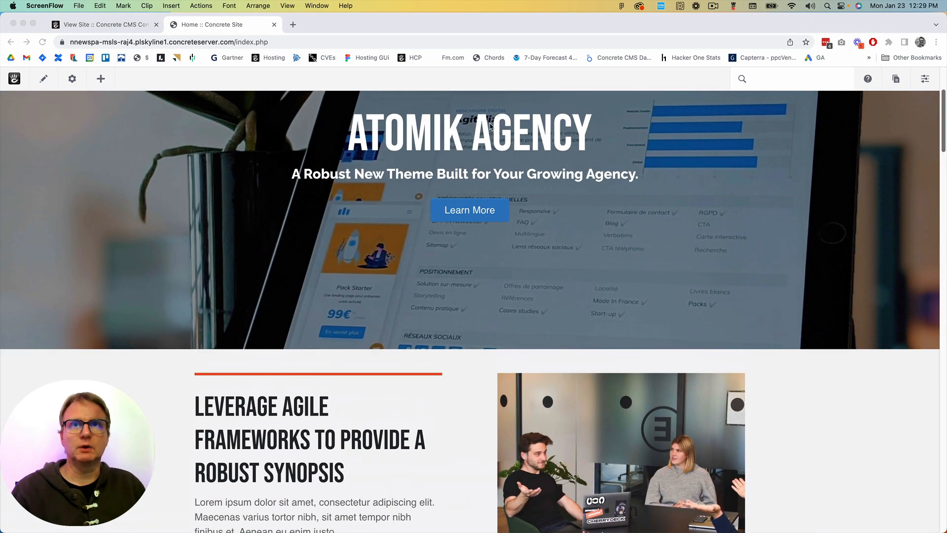
scroll(421, 183, up, 3)
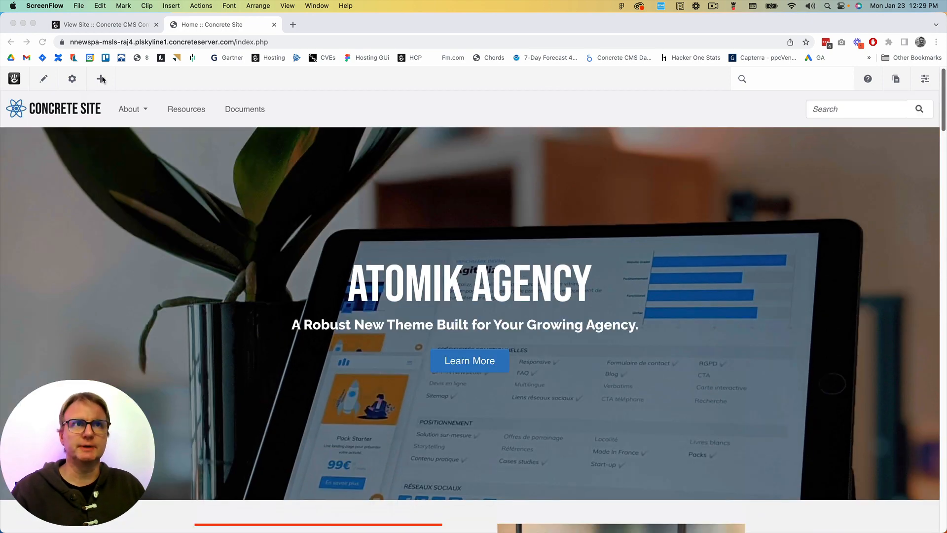
click(926, 81)
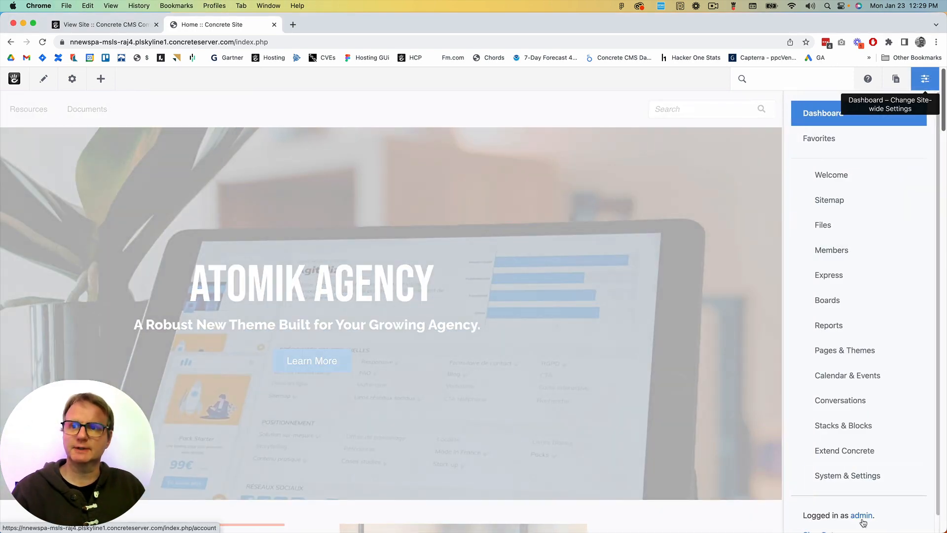
click(926, 80)
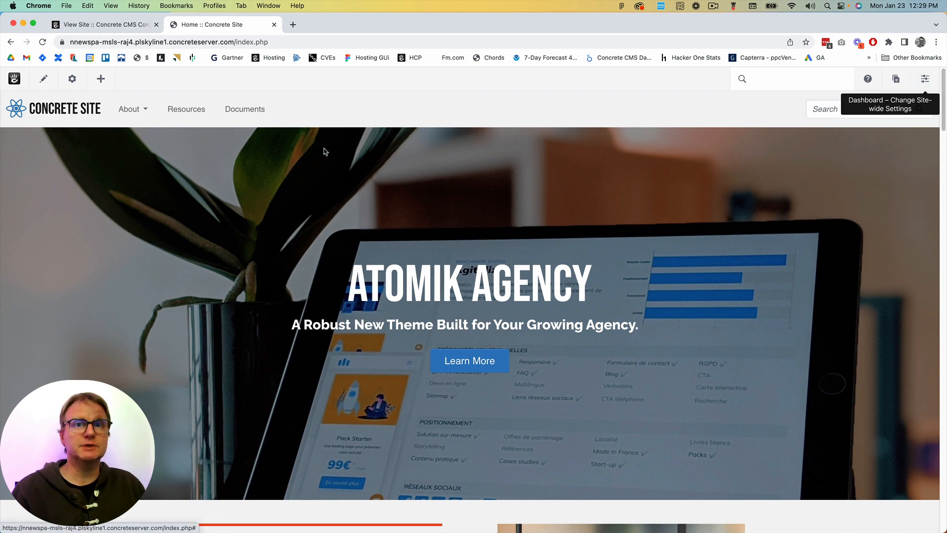
Edit the home page's "Leverage agile frameworks" feature link, inserting "asdfsad fsda fas fsadf" into its body text, and save the block
click(54, 80)
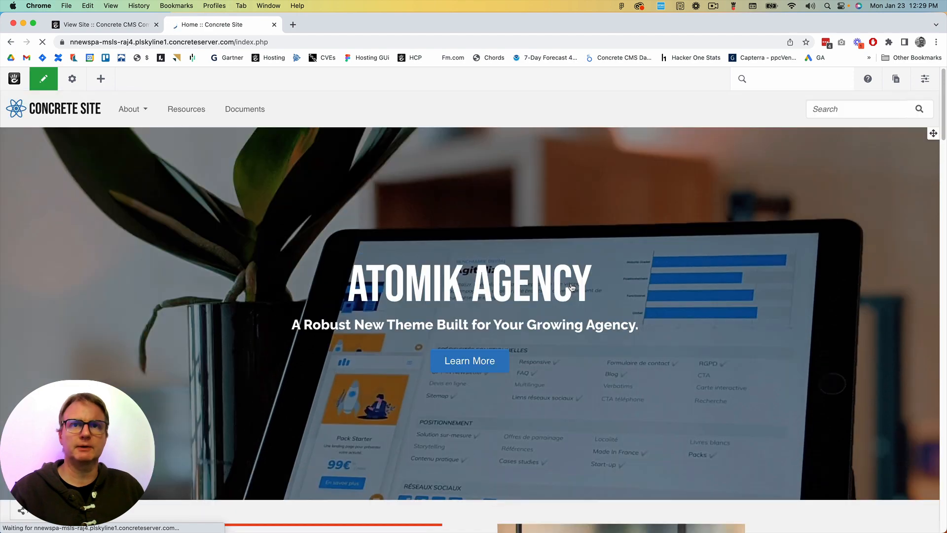
scroll(816, 303, down, 5)
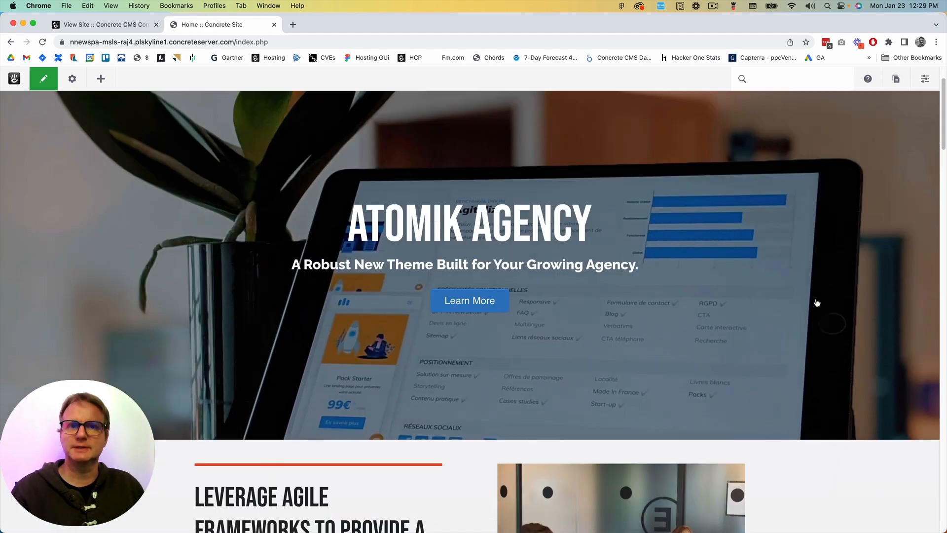
click(350, 294)
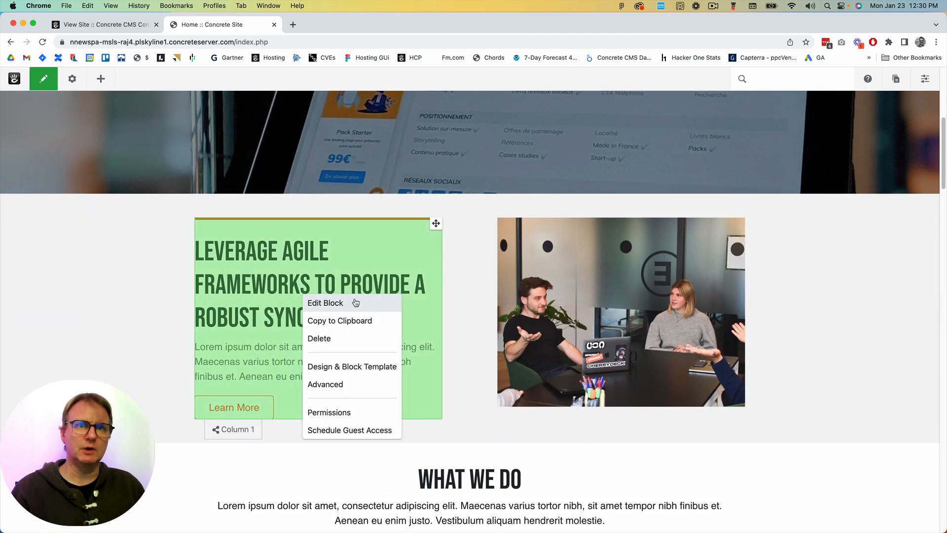
click(345, 304)
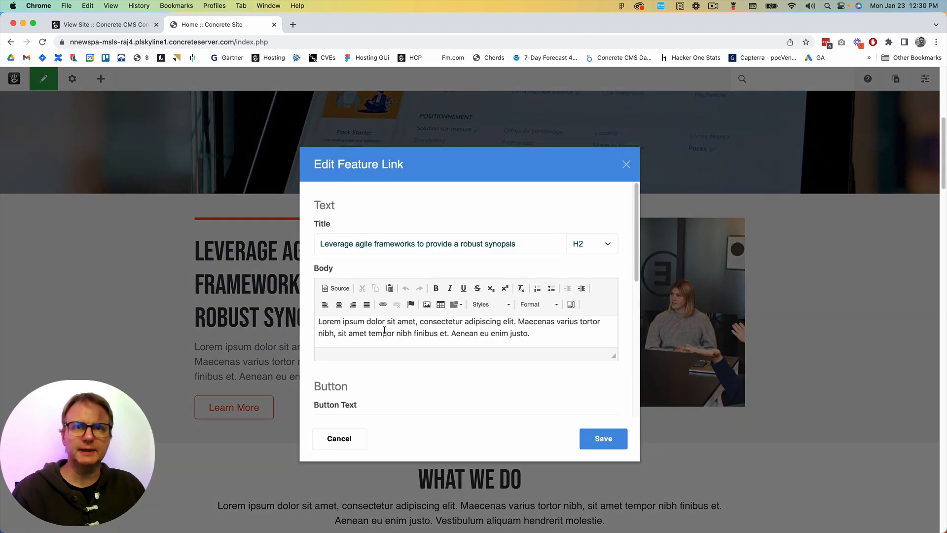
click(384, 330)
text(asdfsad fsda fas fsadf or nibh finibus et. Aenean eu enim justo.)
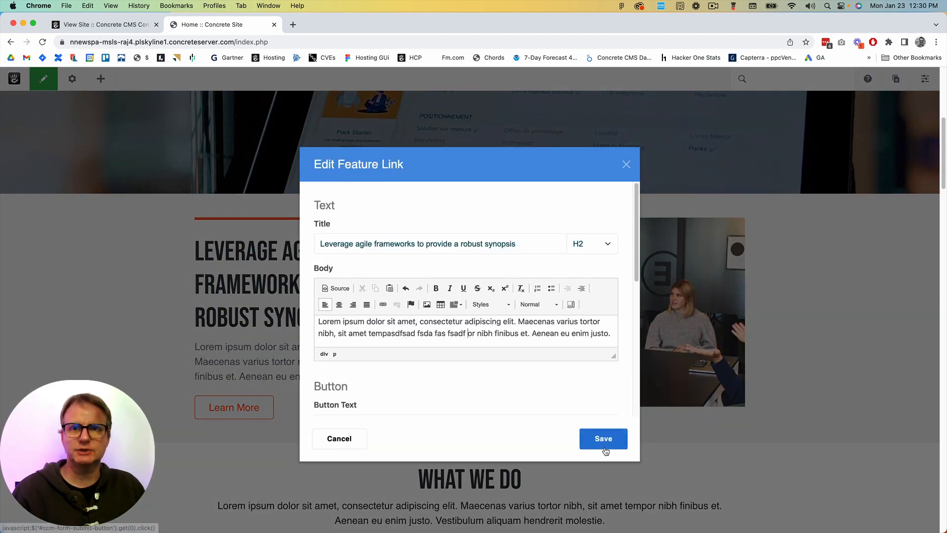
click(602, 447)
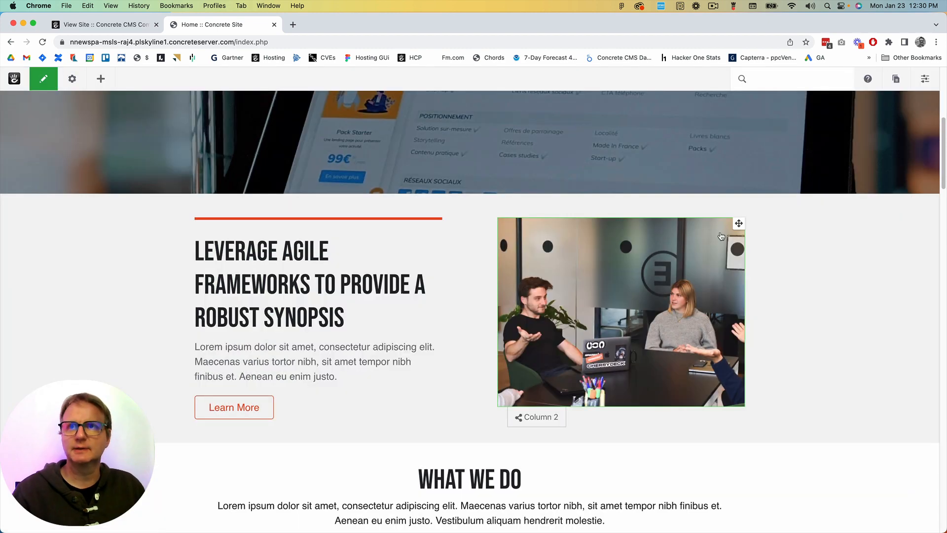
Swap the two highlight columns, moving the meeting photo into Column 1 and the "Leverage agile frameworks" block into Column 2
drag(739, 223, 373, 220)
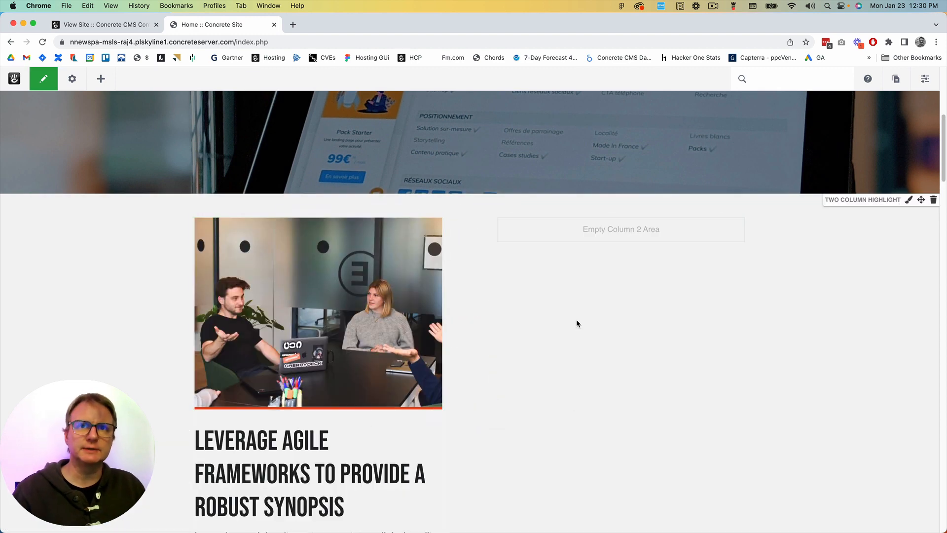
click(420, 428)
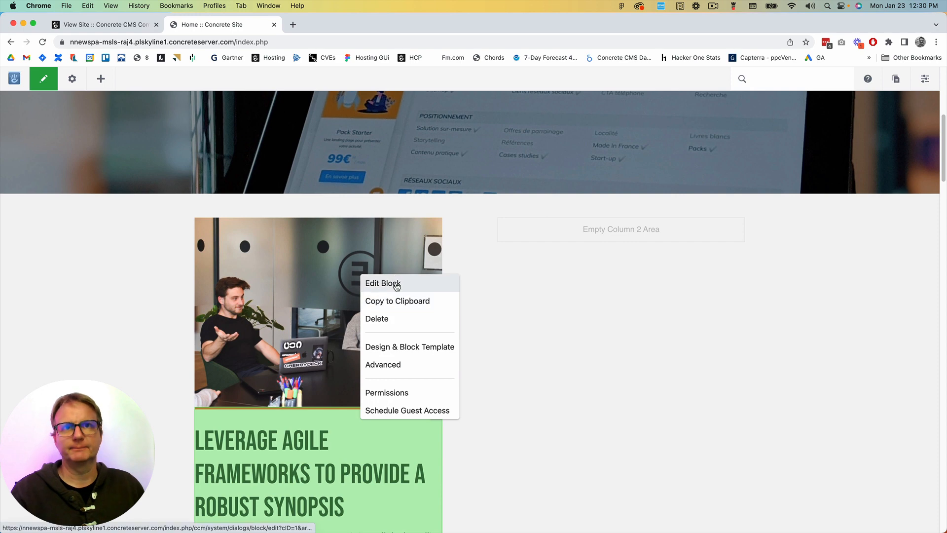
scroll(386, 388, down, 2)
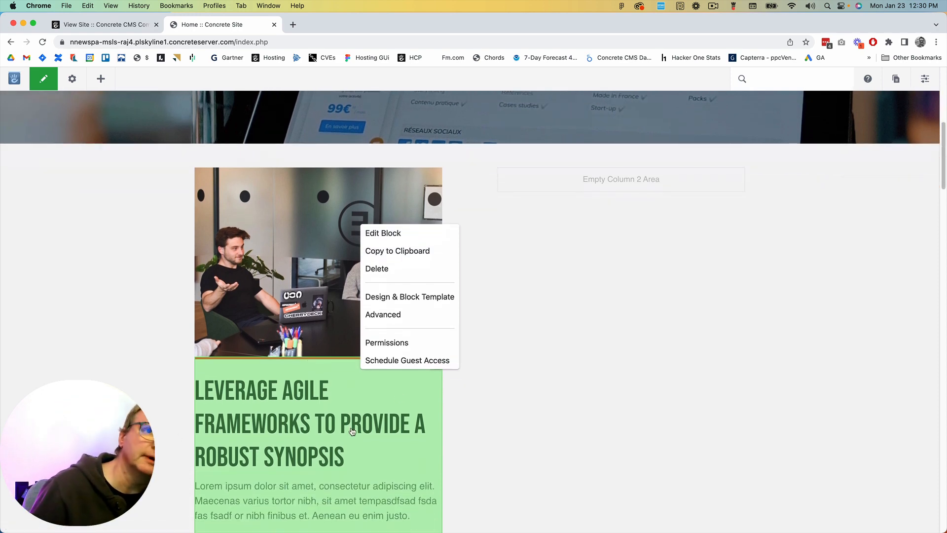
click(386, 387)
drag(437, 361, 636, 180)
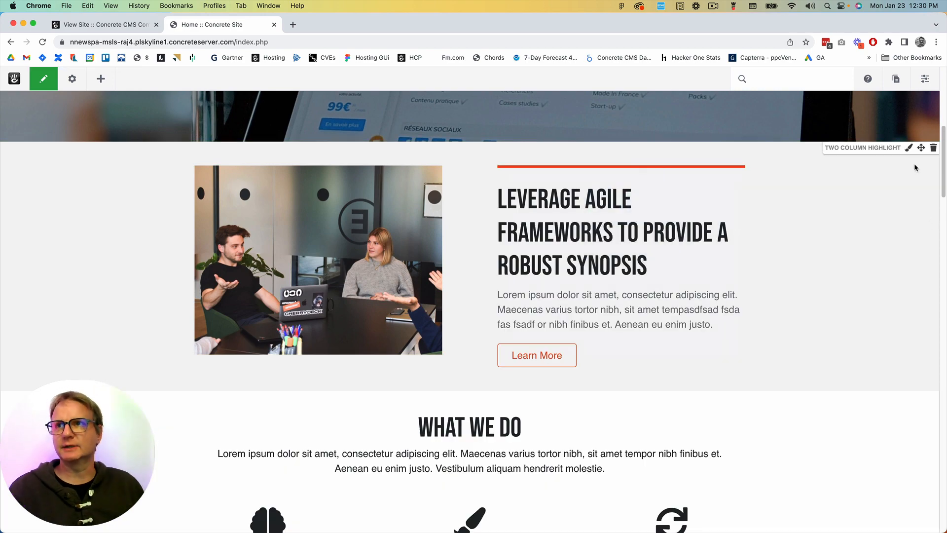
Move the Two Column Highlight section below the What We Do features, above the product images, and publish the page changes
drag(919, 148, 634, 404)
scroll(730, 321, down, 5)
scroll(567, 212, down, 5)
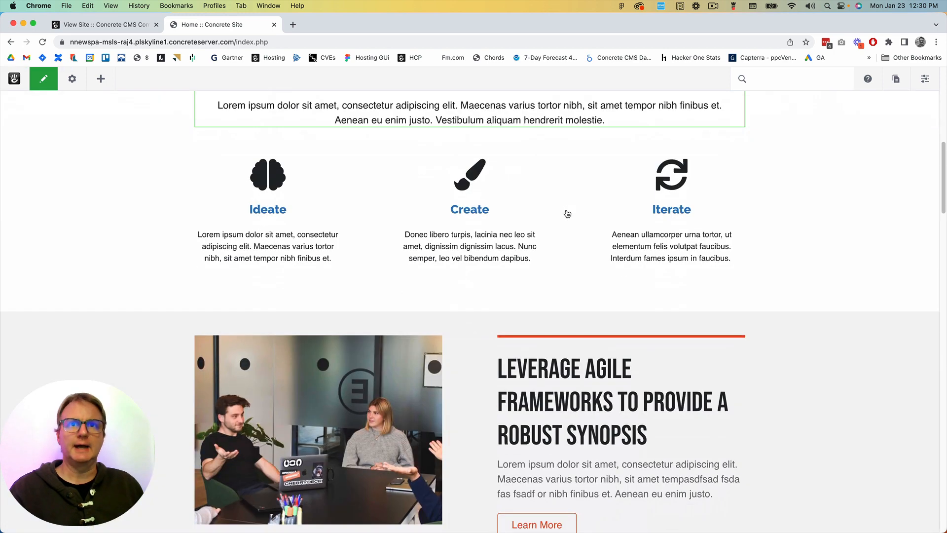
scroll(568, 213, down, 3)
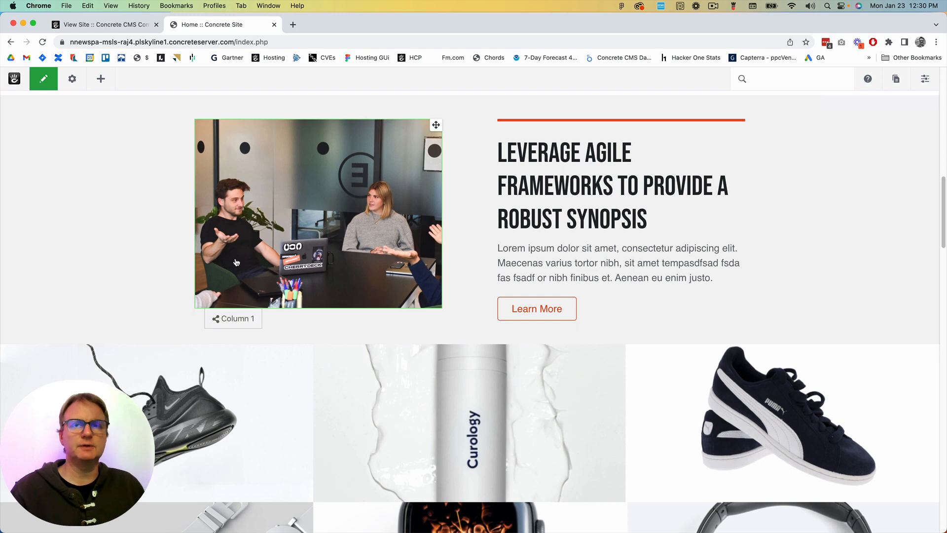
click(48, 82)
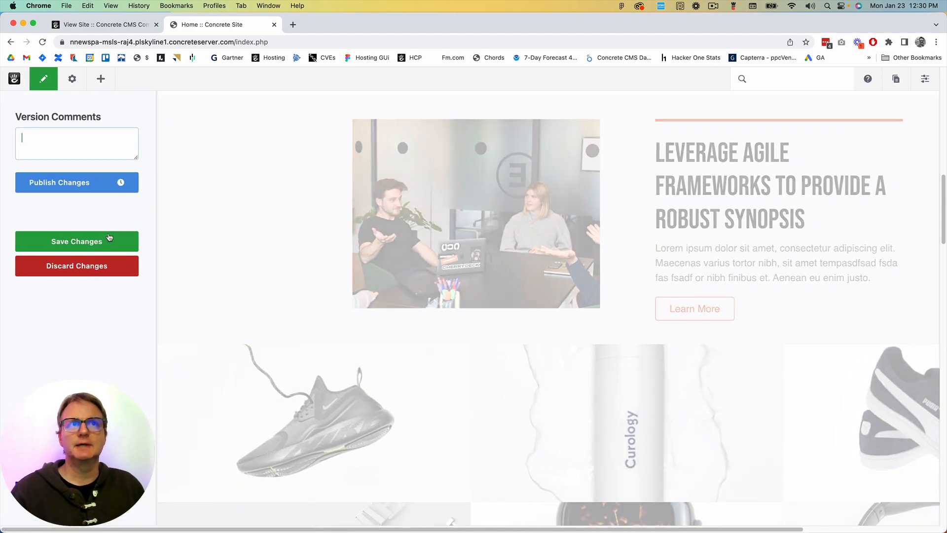
click(71, 192)
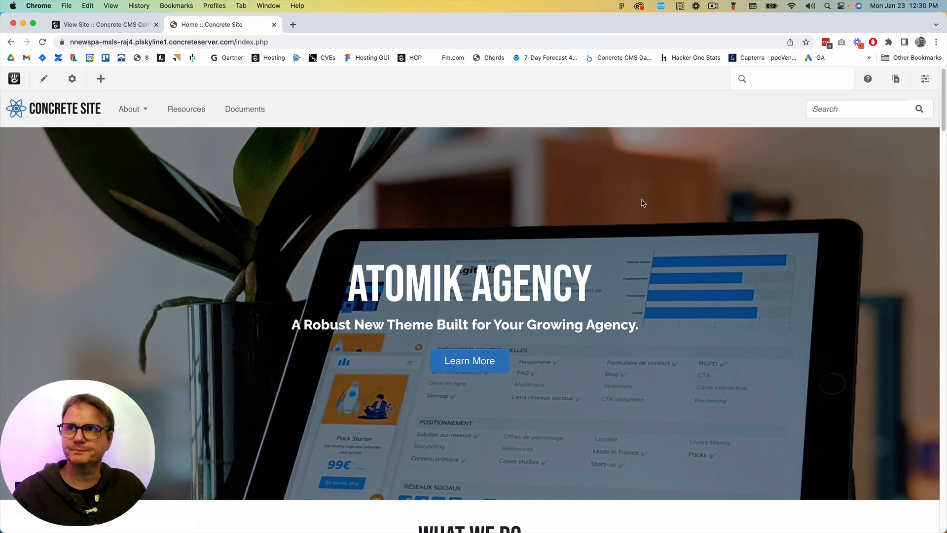
Create a new page of type Page and save "sadfsdaf" and "sfad" in its content block, separated by blank lines
click(897, 80)
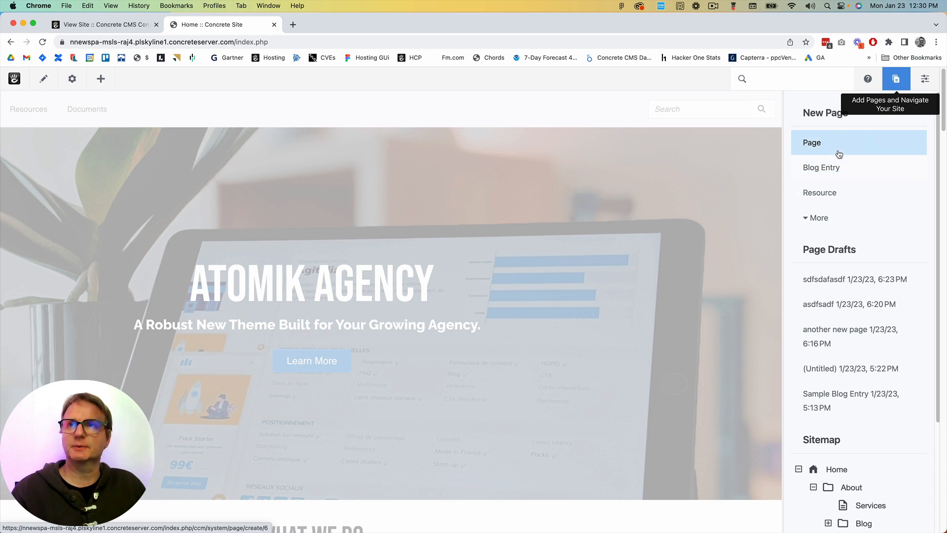
click(859, 150)
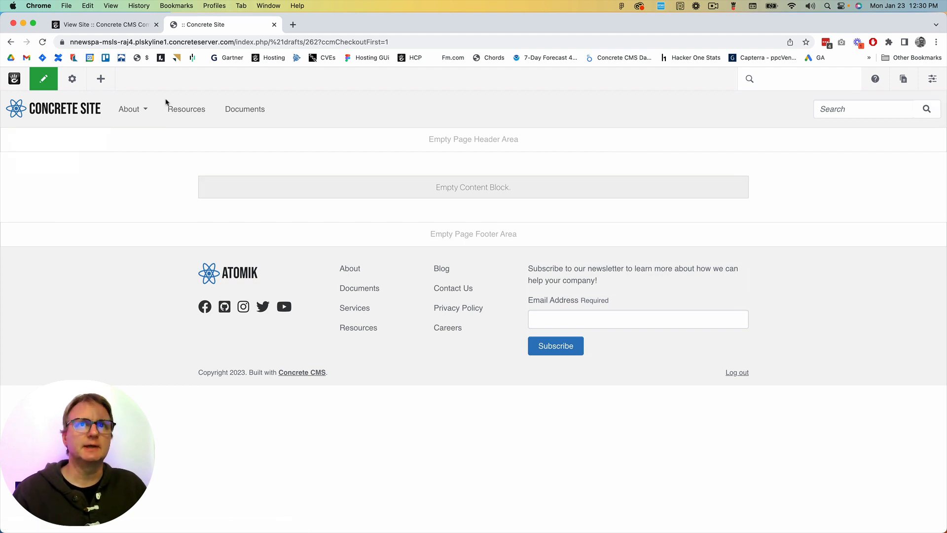
click(327, 188)
click(337, 197)
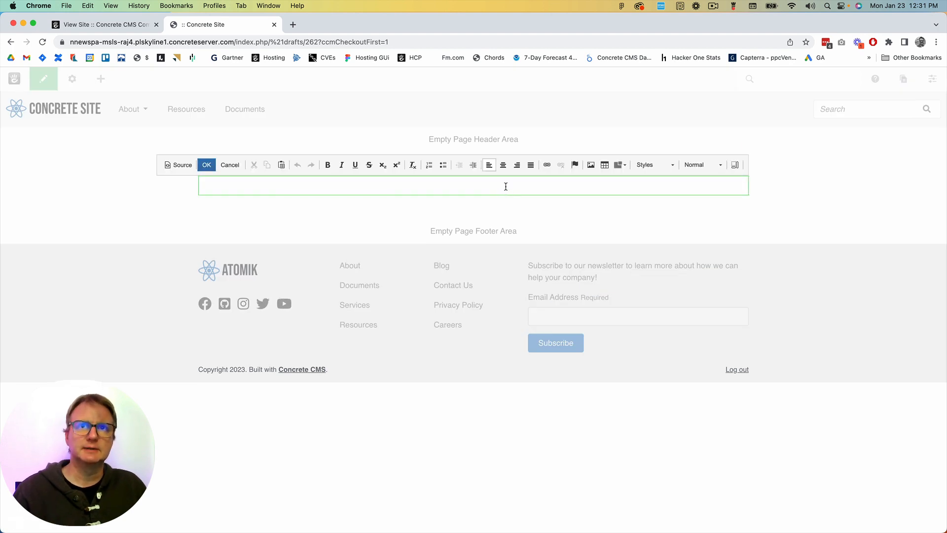
text(asadfsdaf)
key(Return)
key(Return)
key(Return)
text(sfad)
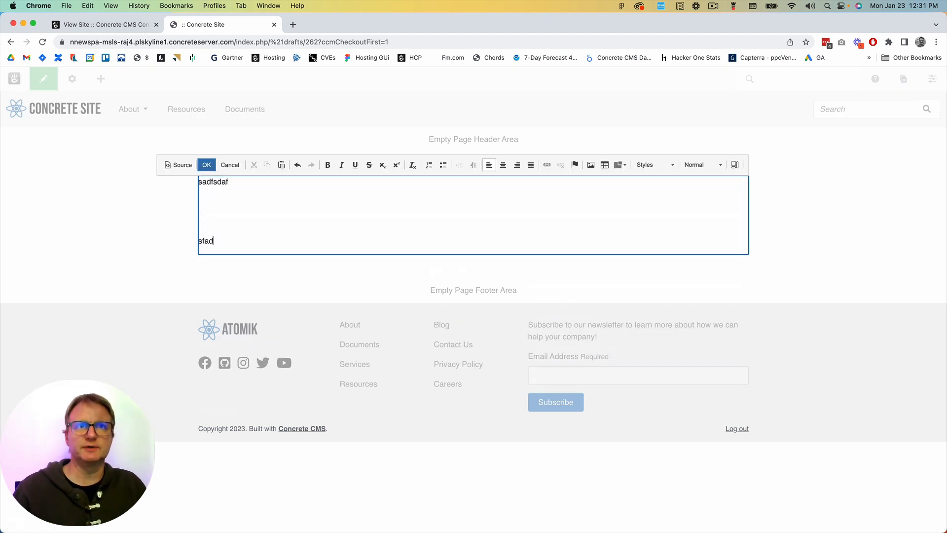
click(204, 164)
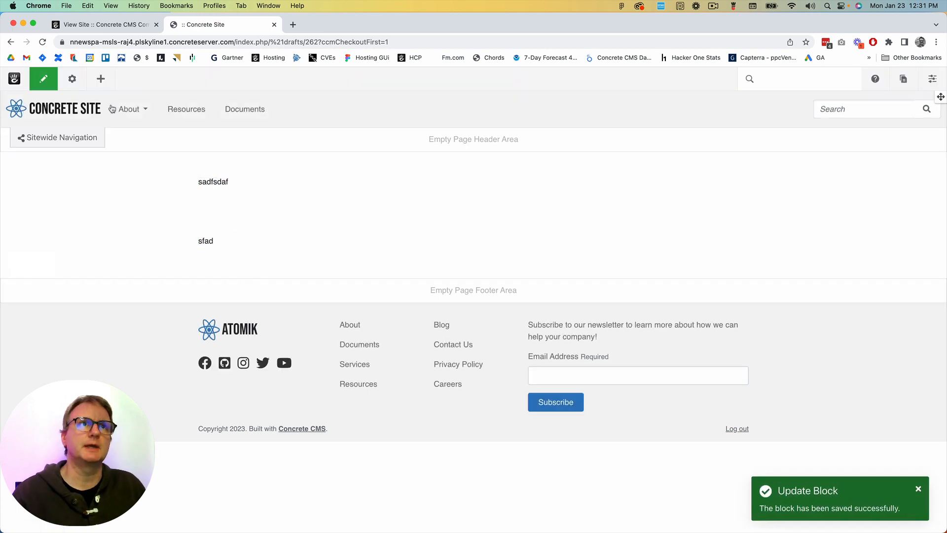
Discard the new page's draft
click(43, 86)
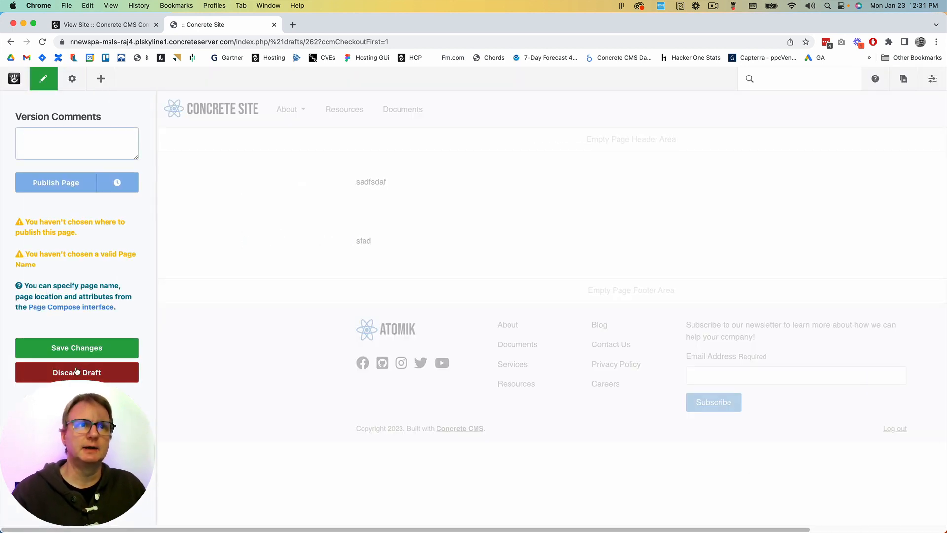
click(83, 376)
click(558, 107)
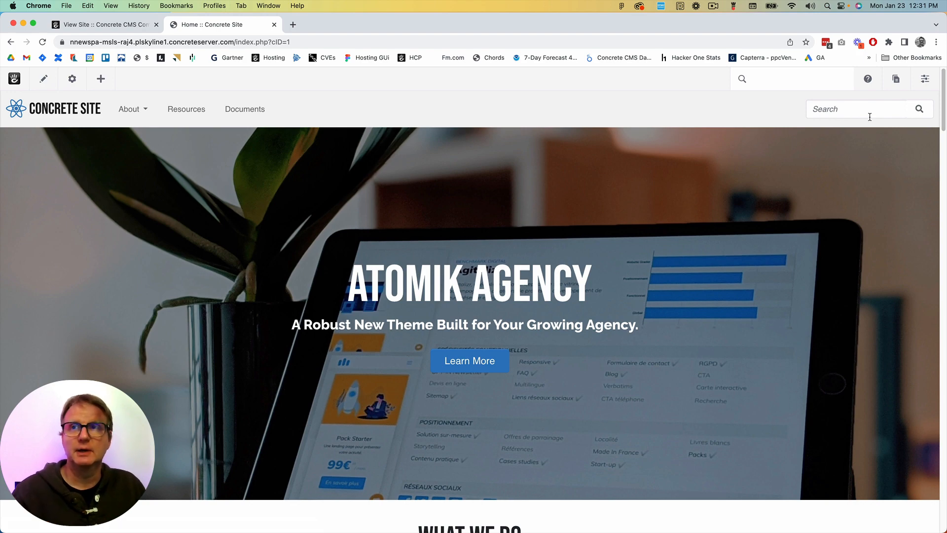
Create a new blog entry and set its entry name to "This is my new blog post"
click(896, 79)
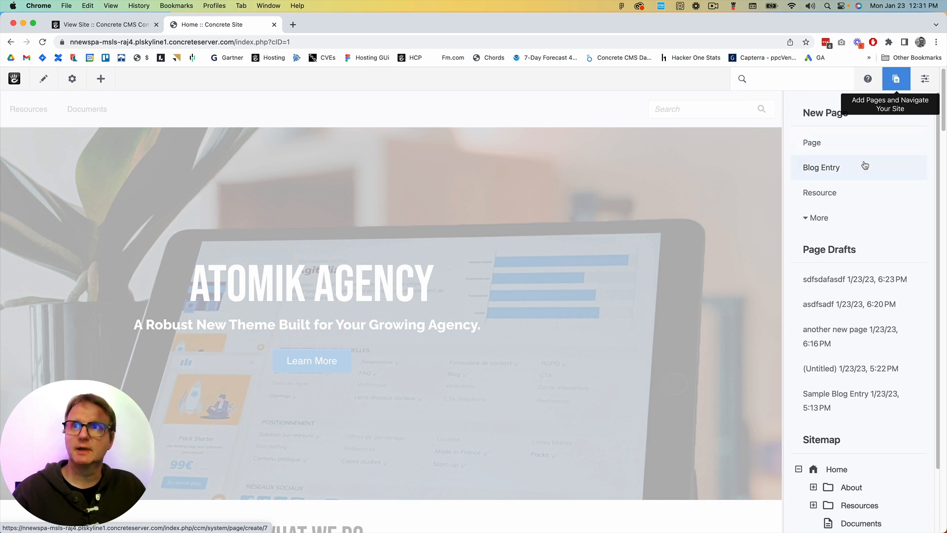
click(823, 168)
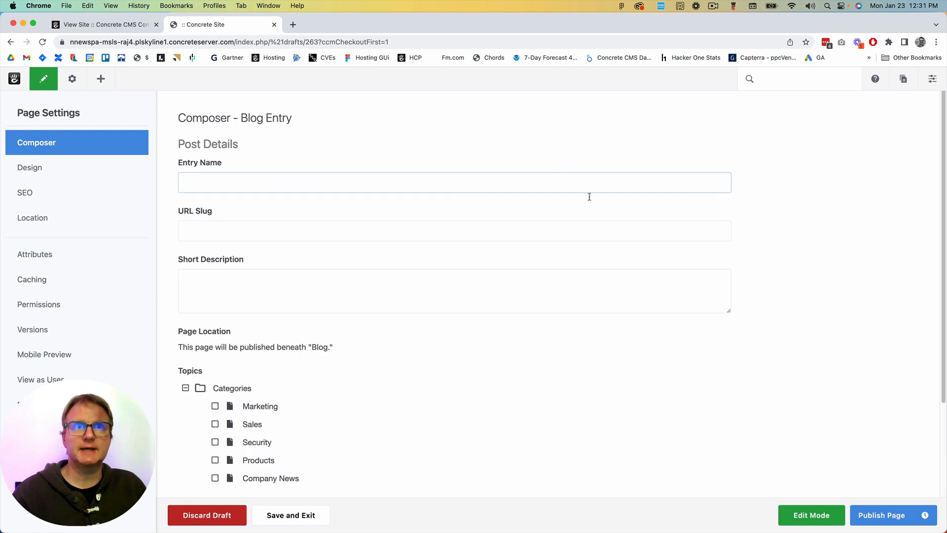
click(625, 183)
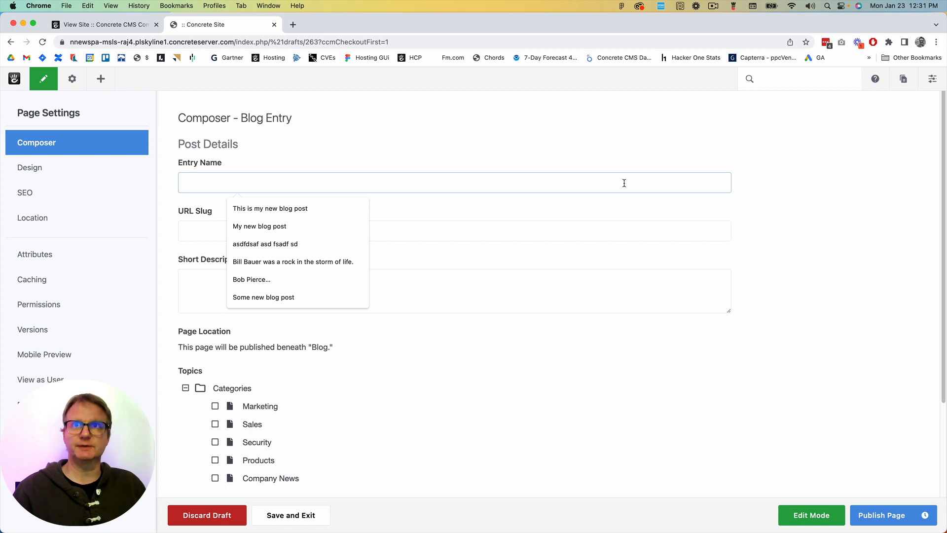
click(857, 168)
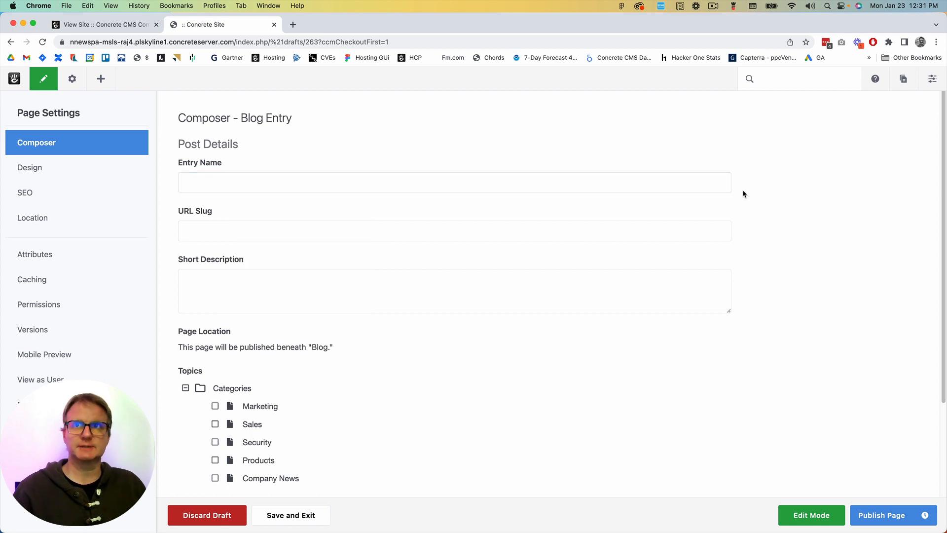
click(701, 184)
text(This is)
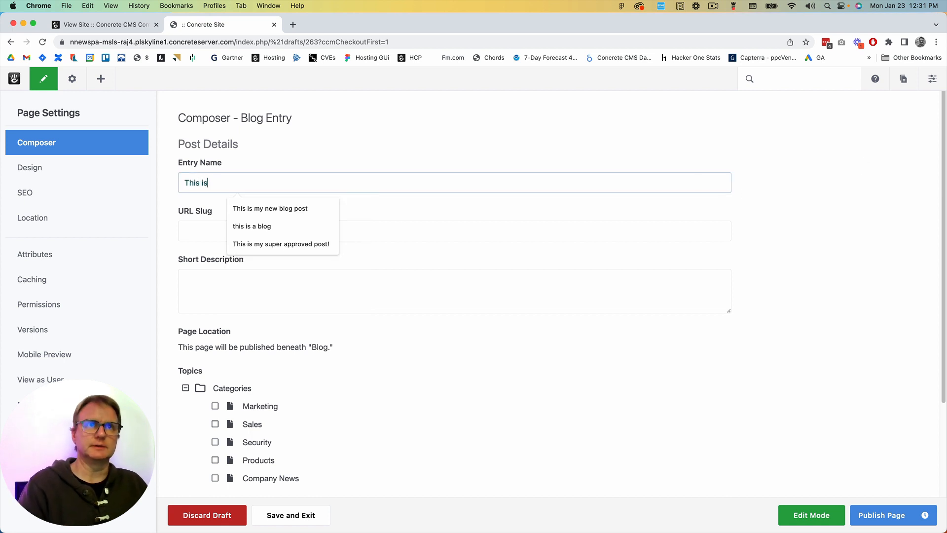
text( my)
key(Down)
key(Tab)
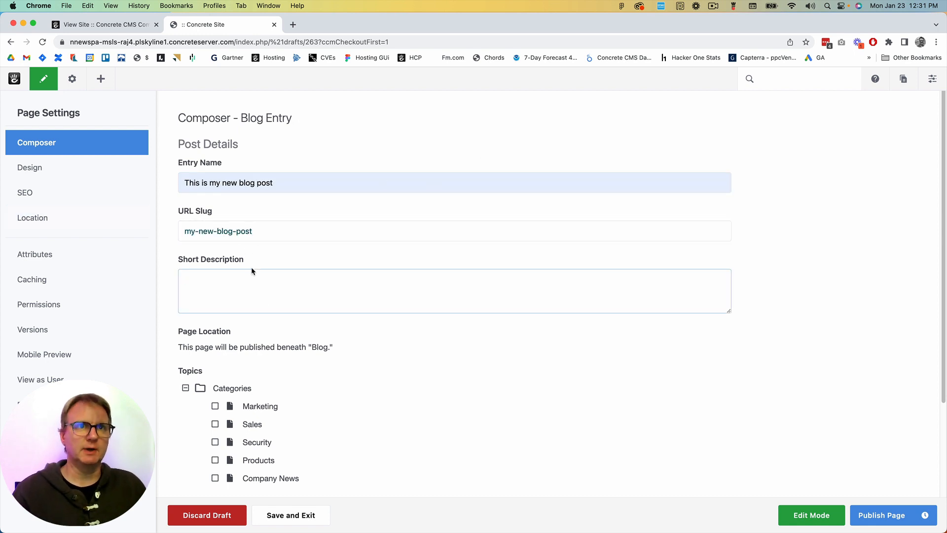
Enter "Short description of what is going on" as the short description and assign the Marketing topic to the blog entry
text(Sh)
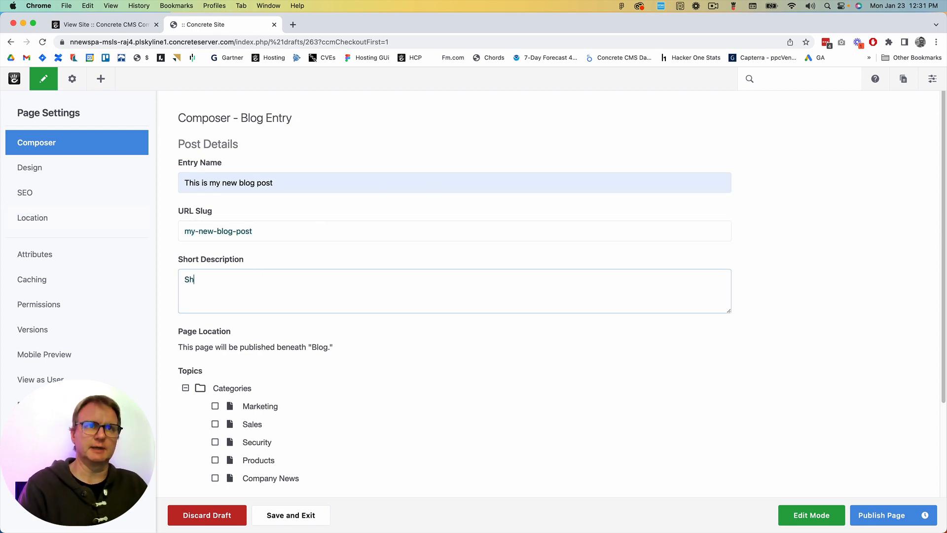
text(ort dfe)
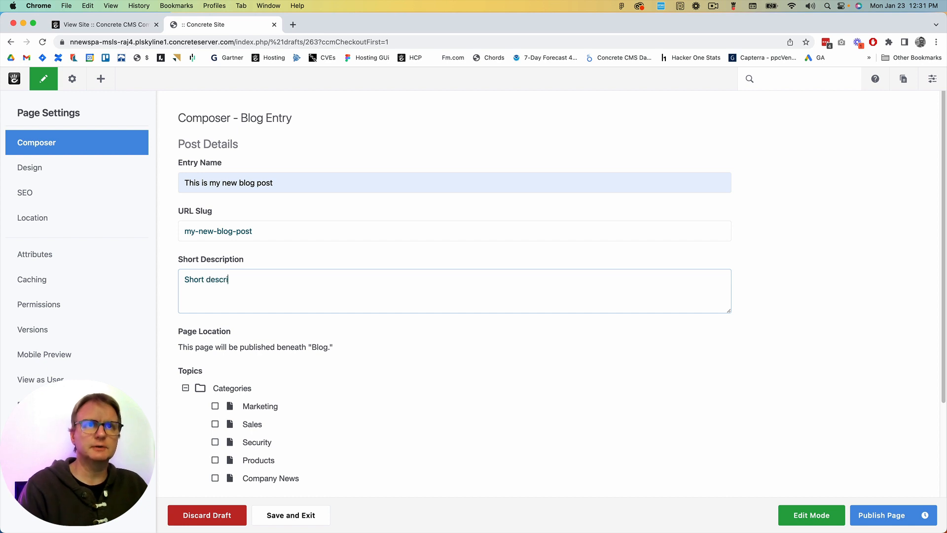
text(ption of wht)
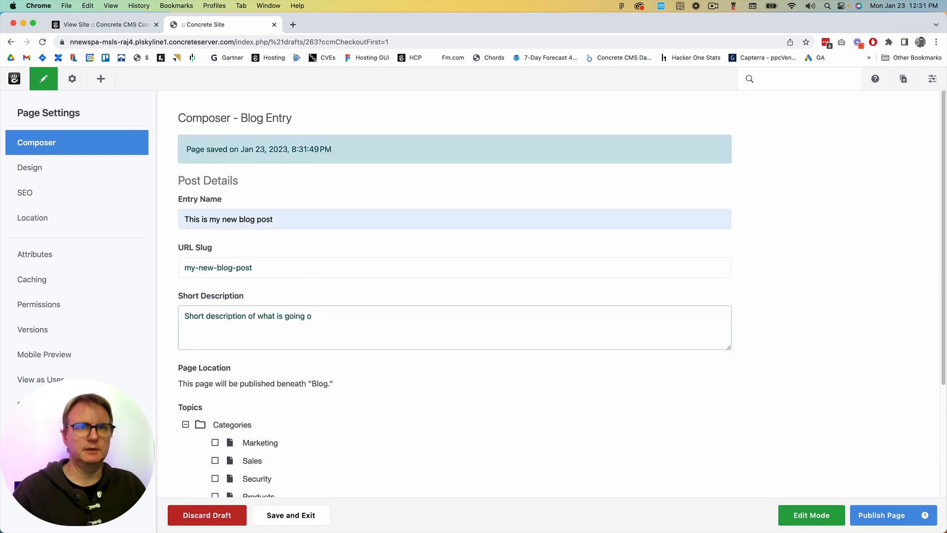
text(n)
scroll(287, 246, down, 3)
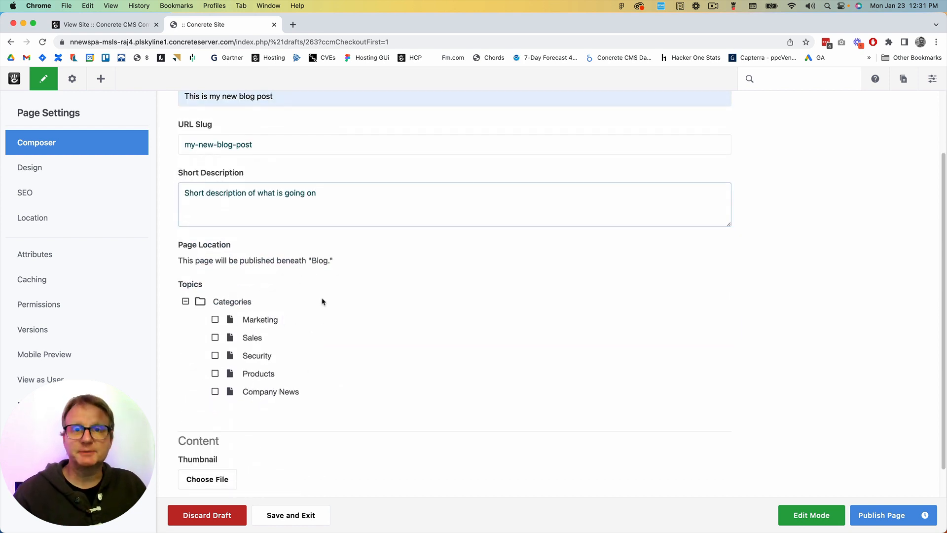
click(216, 320)
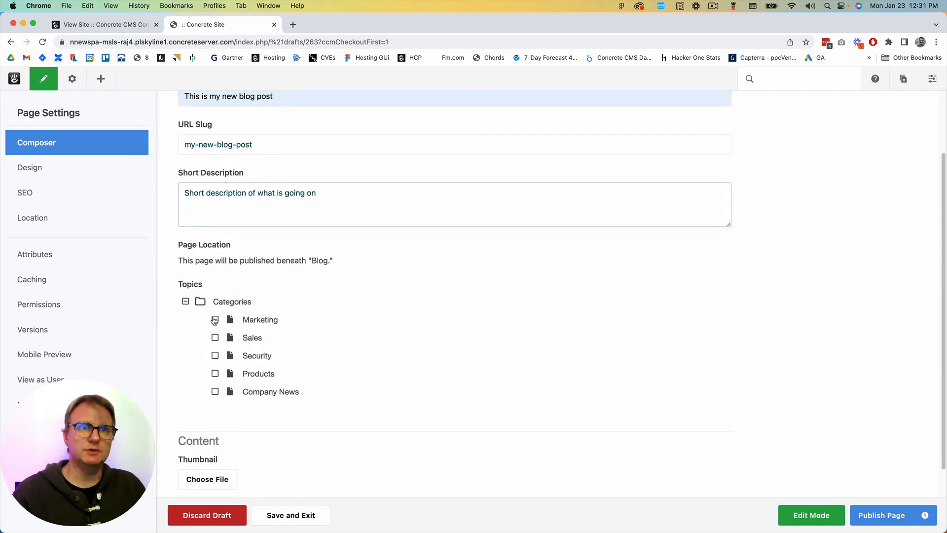
Set the blog entry's thumbnail to hero-01.jpg from the Hero Images folder
scroll(382, 303, down, 3)
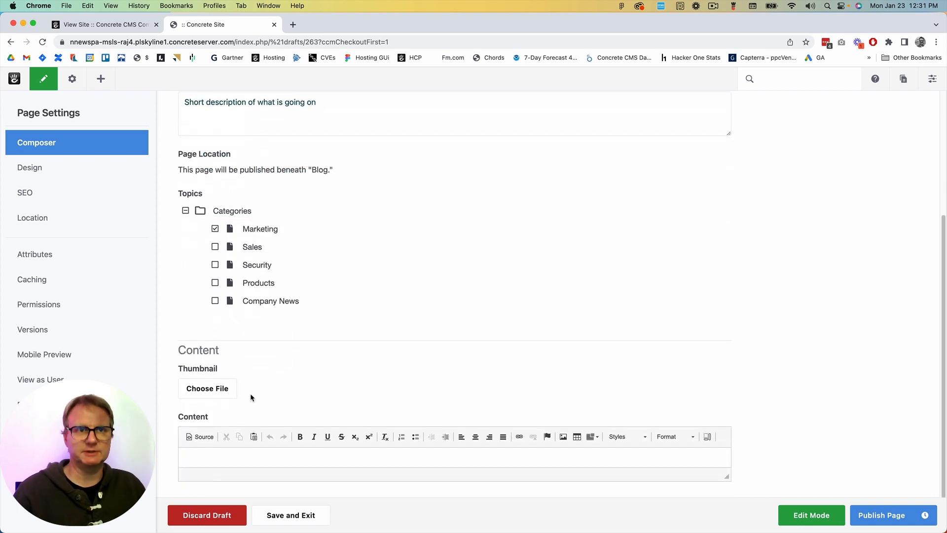
click(233, 393)
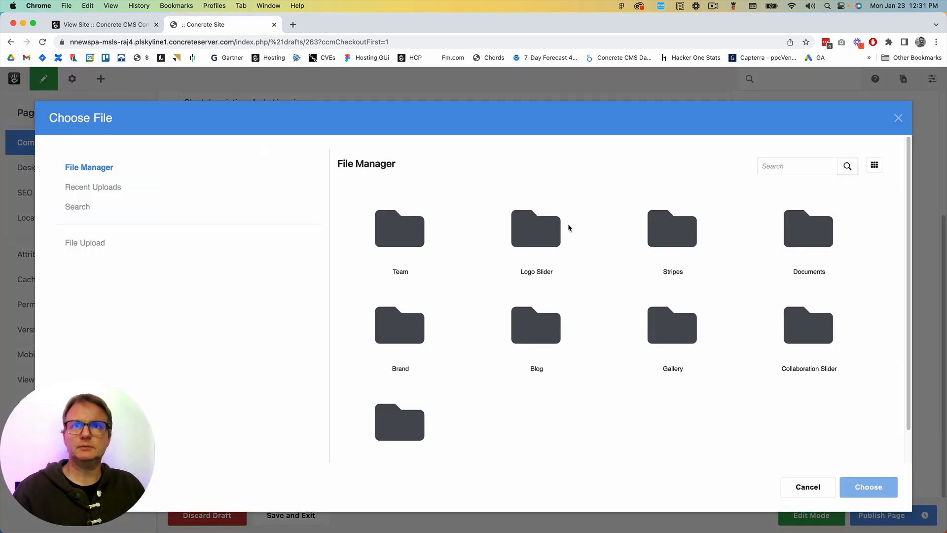
scroll(671, 306, down, 2)
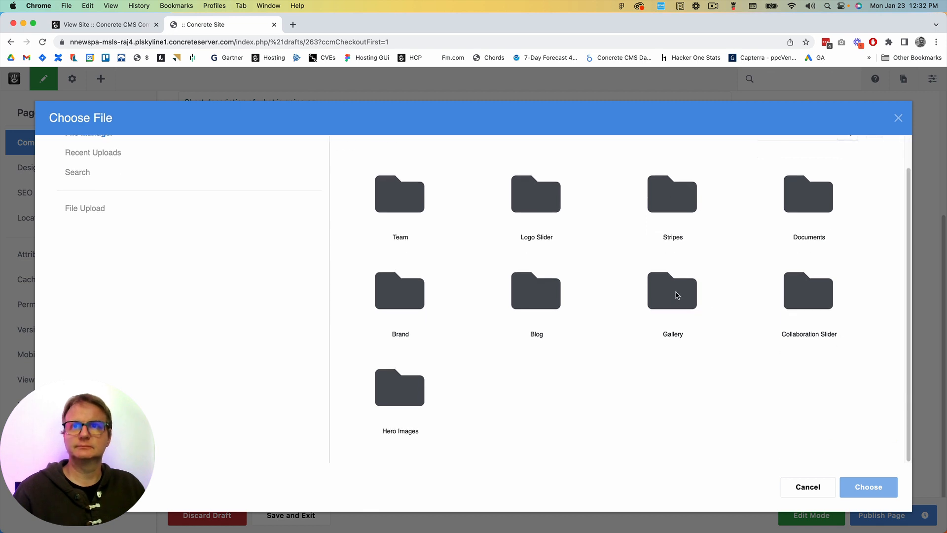
click(675, 297)
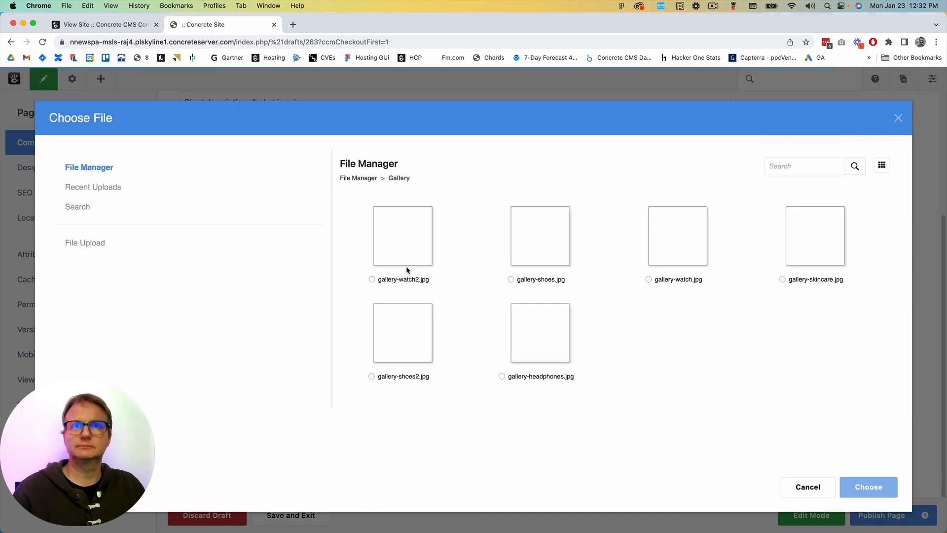
click(365, 181)
scroll(429, 326, down, 2)
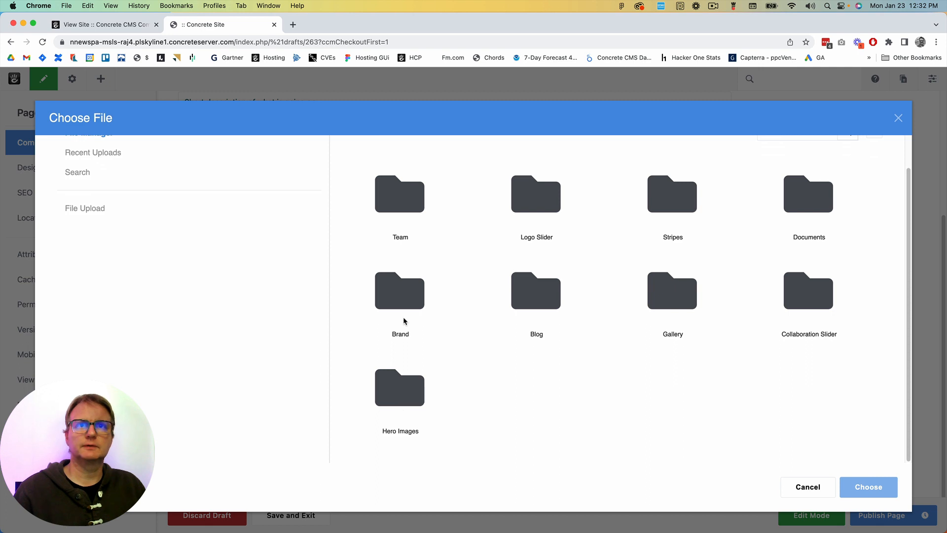
click(393, 295)
click(346, 180)
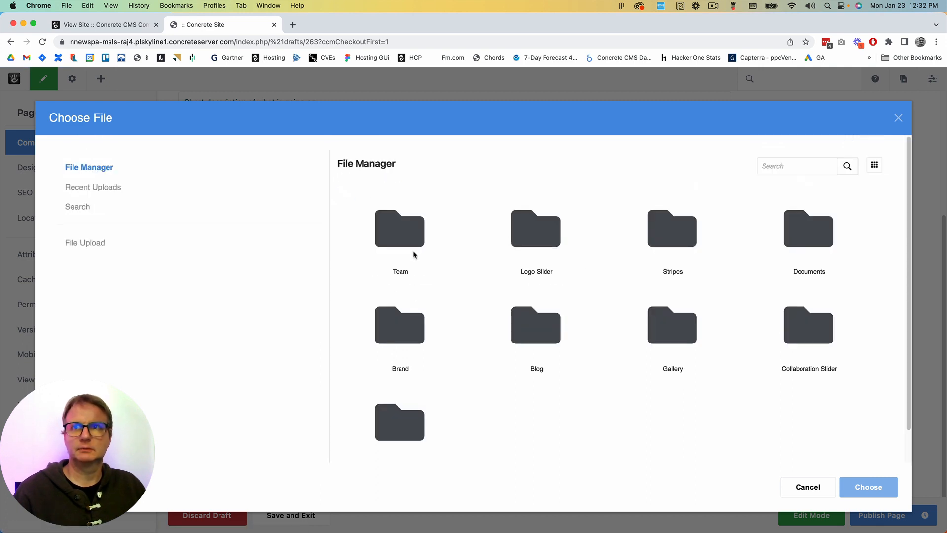
click(398, 434)
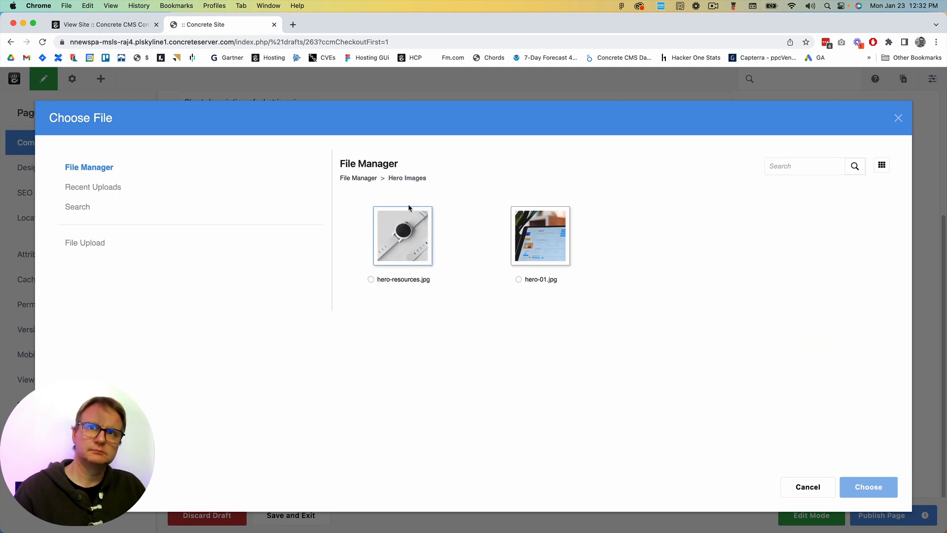
click(540, 236)
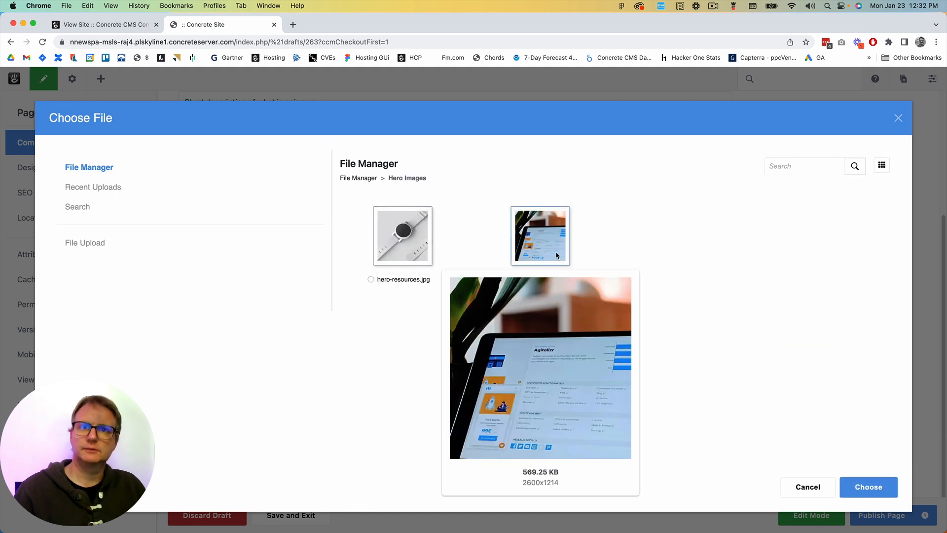
click(869, 488)
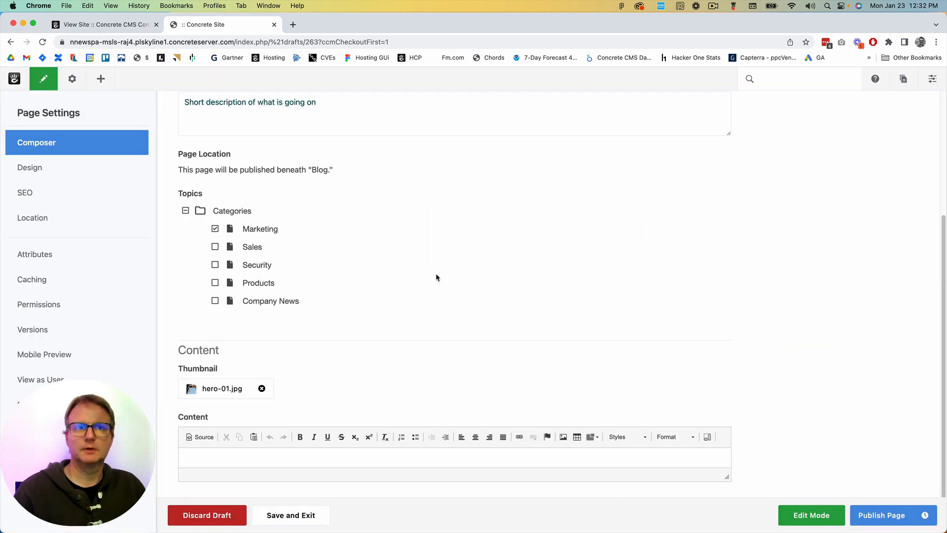
Write "Here is my blog post..." in the entry's content, followed by blank lines and "asdfsdafsadf"
click(250, 450)
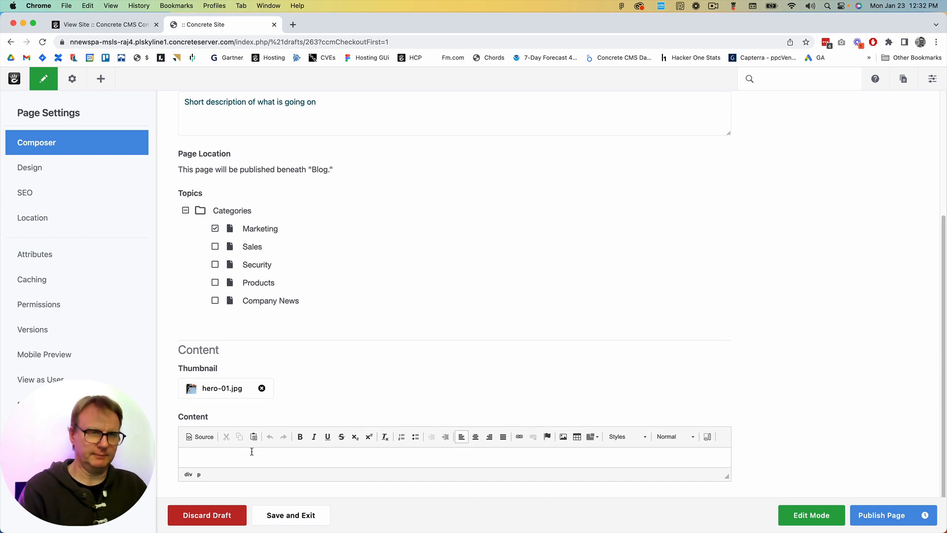
text(Here is my blog )
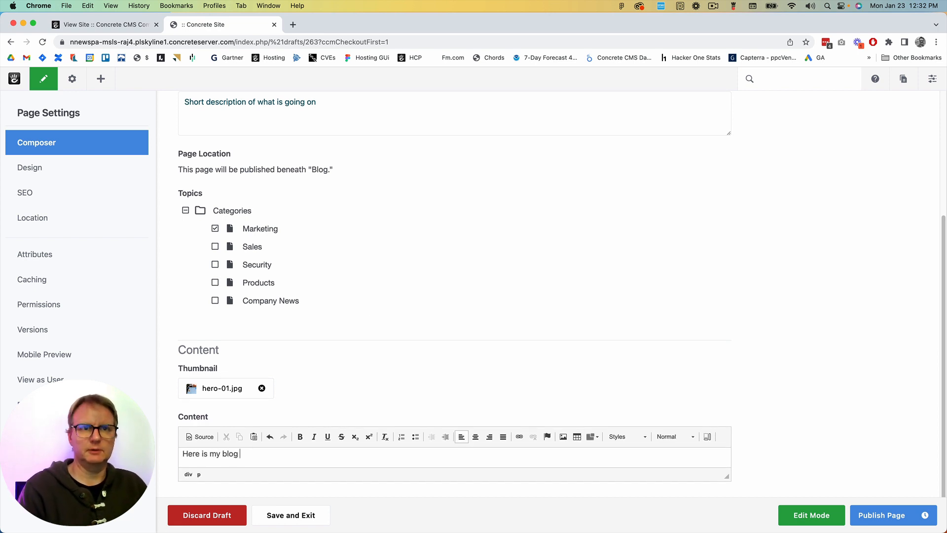
text(post...)
key(Return)
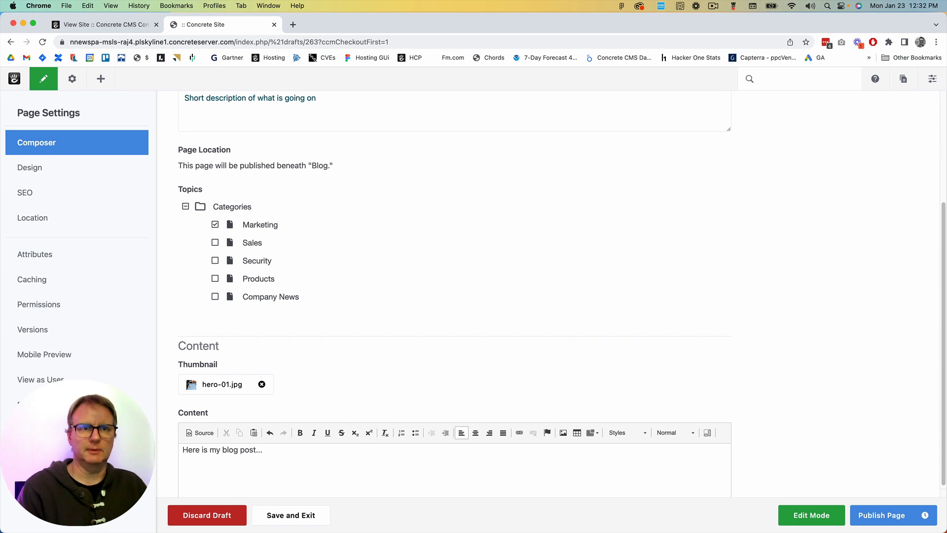
key(Return)
key(Return)
text(asdfsdafsadf)
Leave the composer for the page view of the blog entry and publish the page
scroll(356, 214, up, 5)
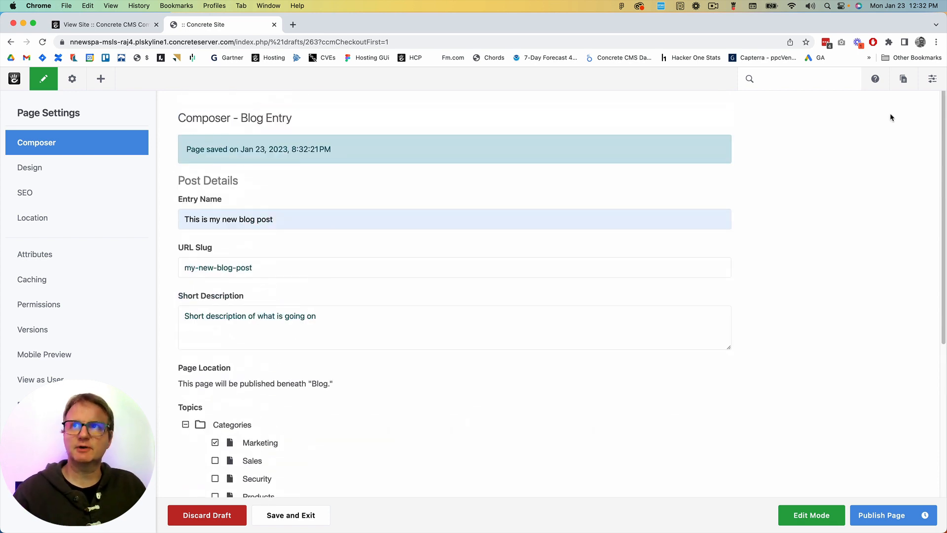
click(909, 83)
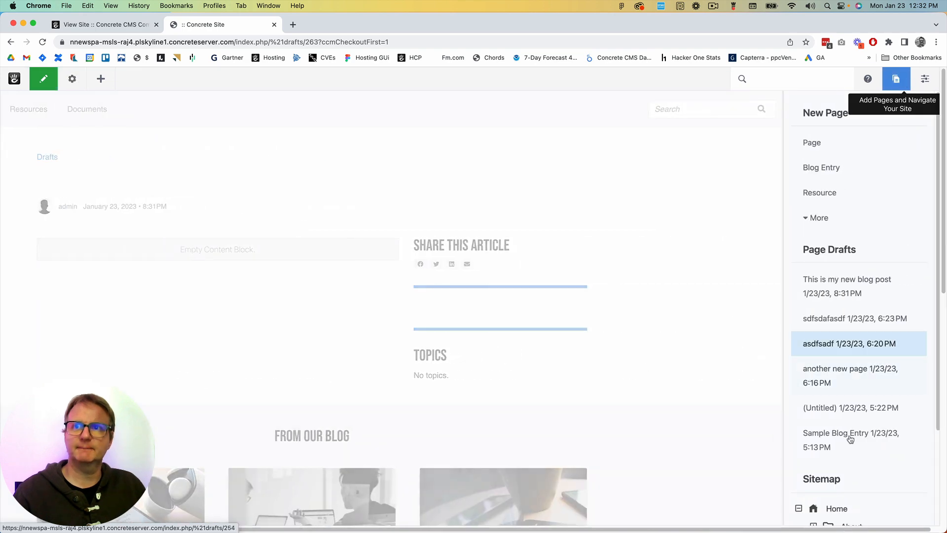
click(897, 79)
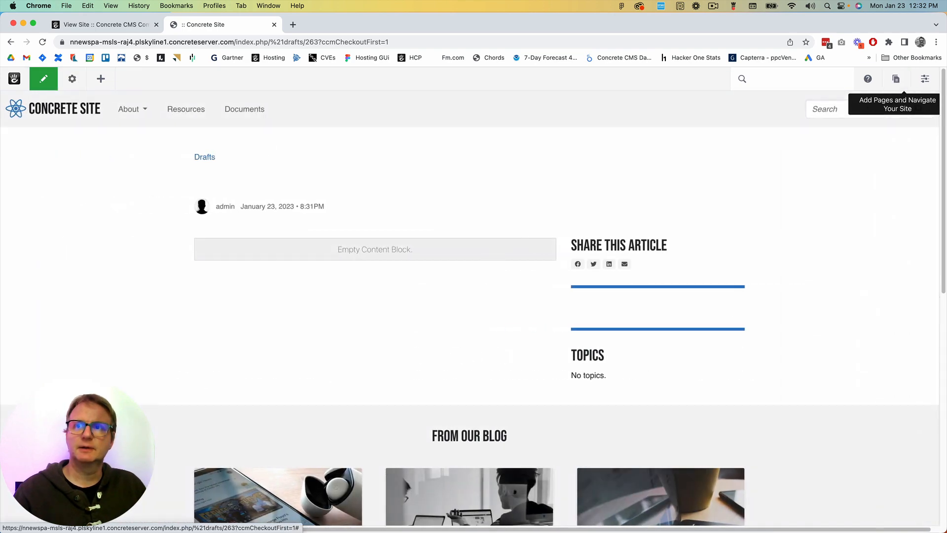
click(41, 78)
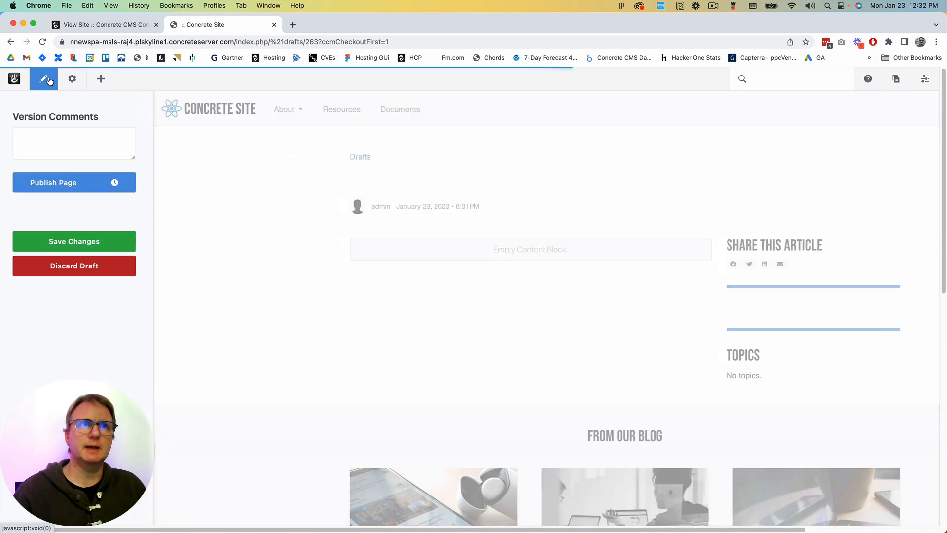
click(46, 184)
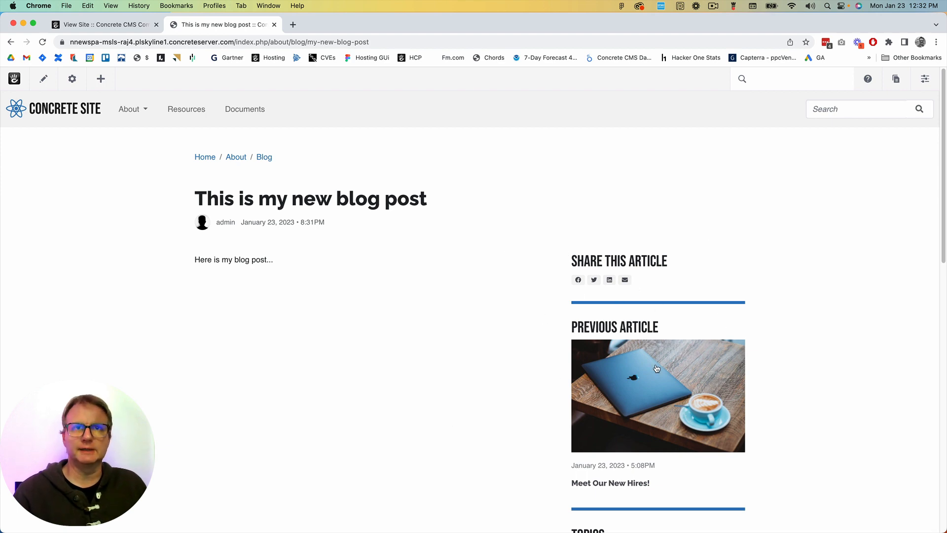
Find the Survey block and add it directly below the text of the published blog post
scroll(657, 369, down, 8)
scroll(656, 297, up, 10)
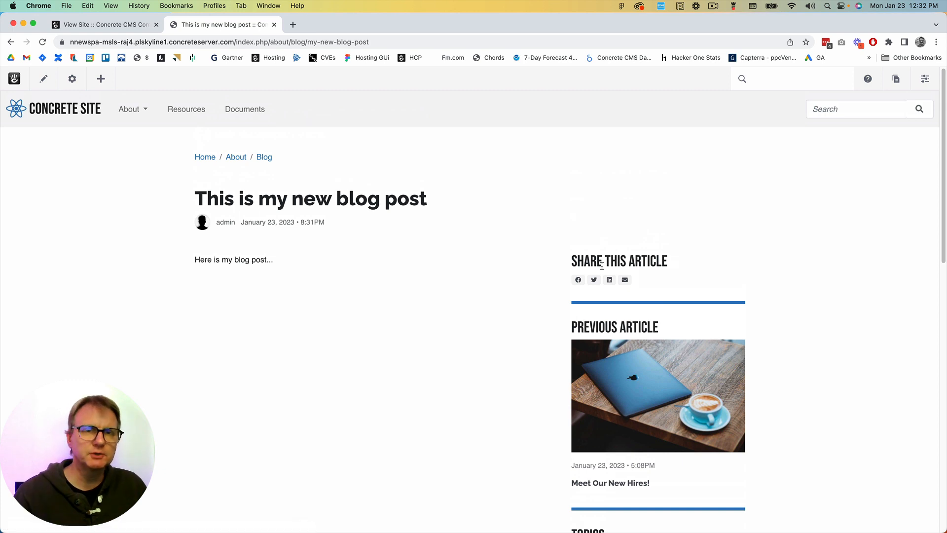
click(98, 82)
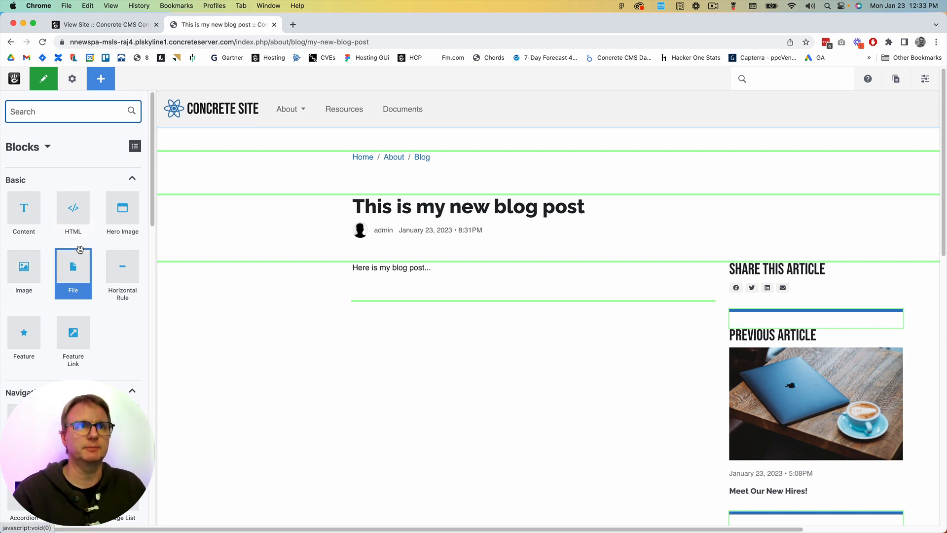
scroll(80, 248, down, 2)
scroll(99, 184, up, 2)
text(sur)
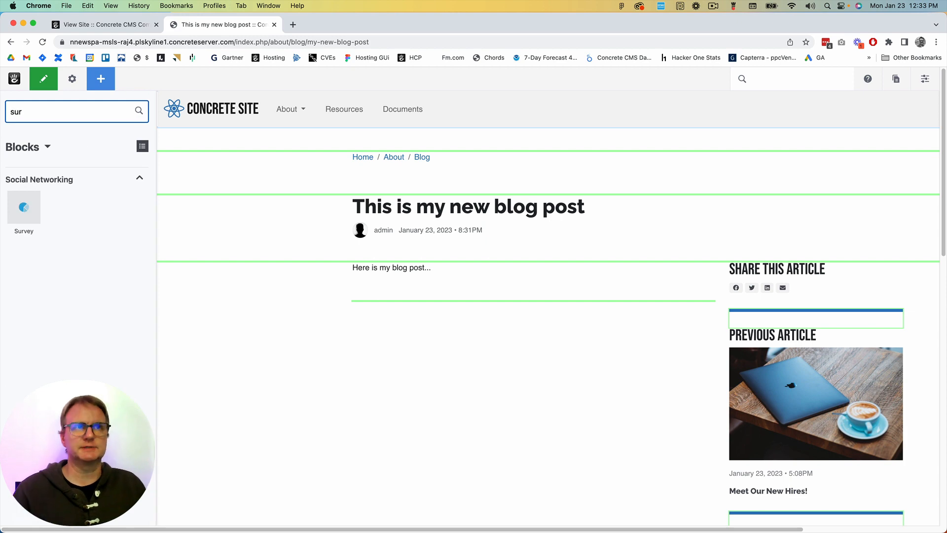
drag(27, 205, 414, 291)
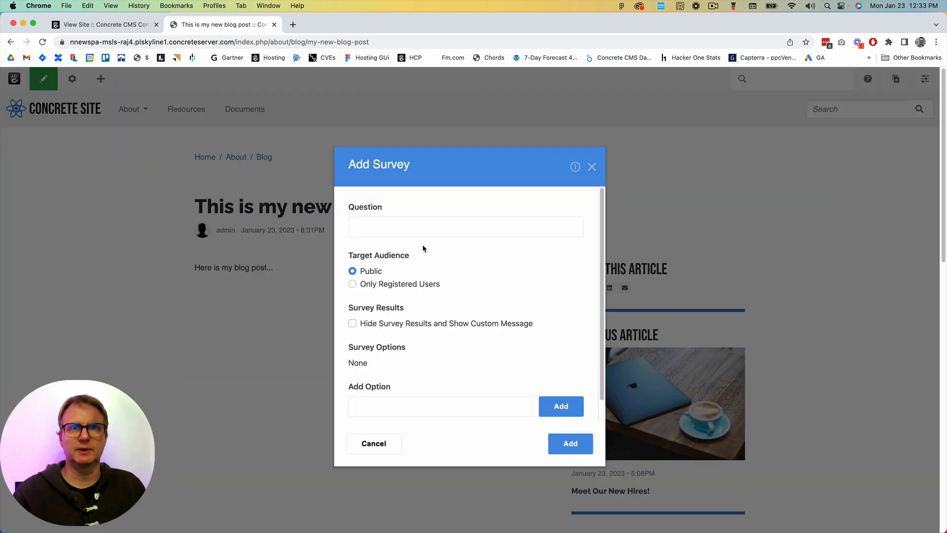
Set the survey's question to "Is this cool?"
click(431, 231)
key(Down)
key(Return)
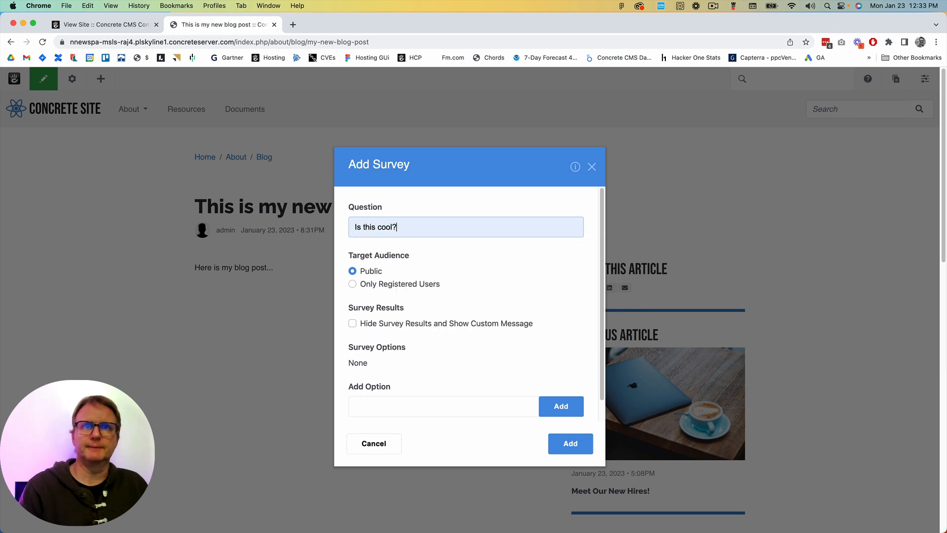
Give the survey the answer options "YEs" and "Inideed" and save the block to the page
scroll(478, 294, down, 2)
click(378, 382)
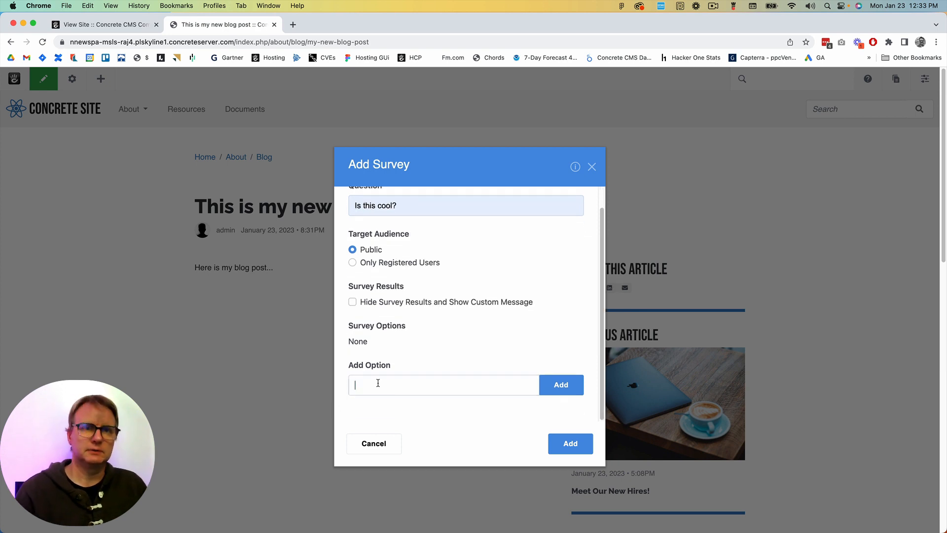
click(547, 389)
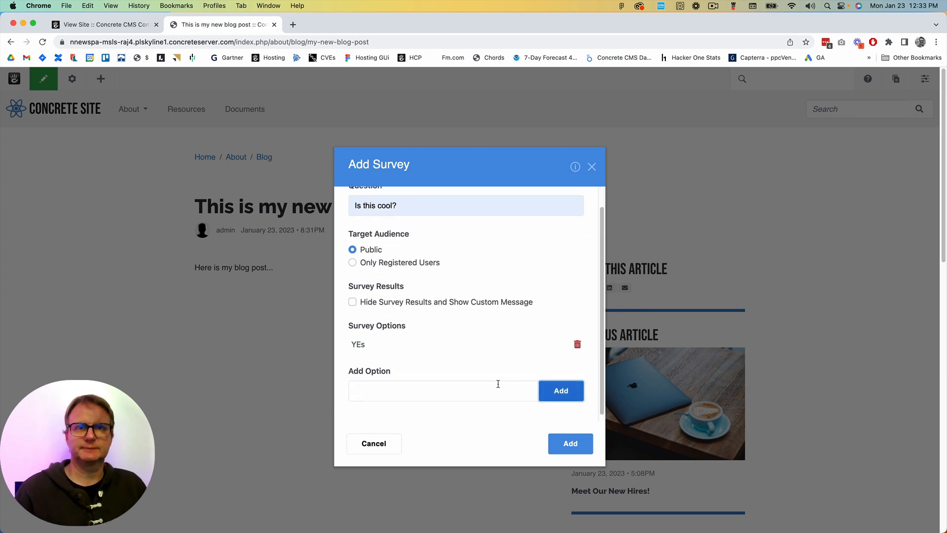
click(362, 382)
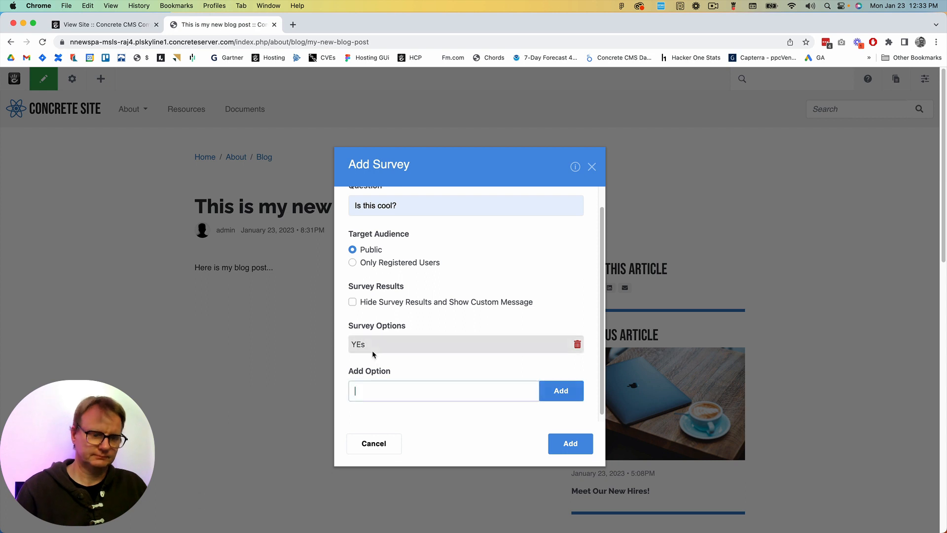
text(Inideed)
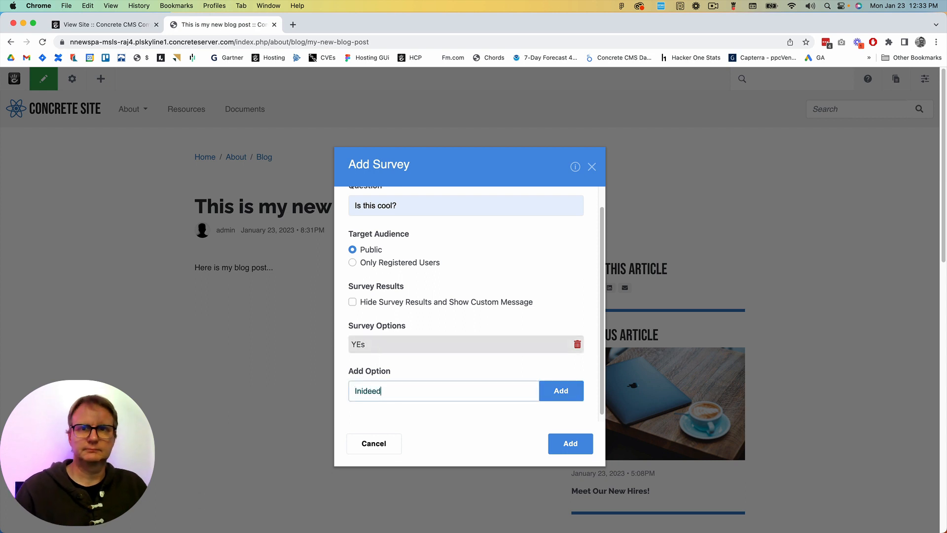
click(567, 390)
click(586, 446)
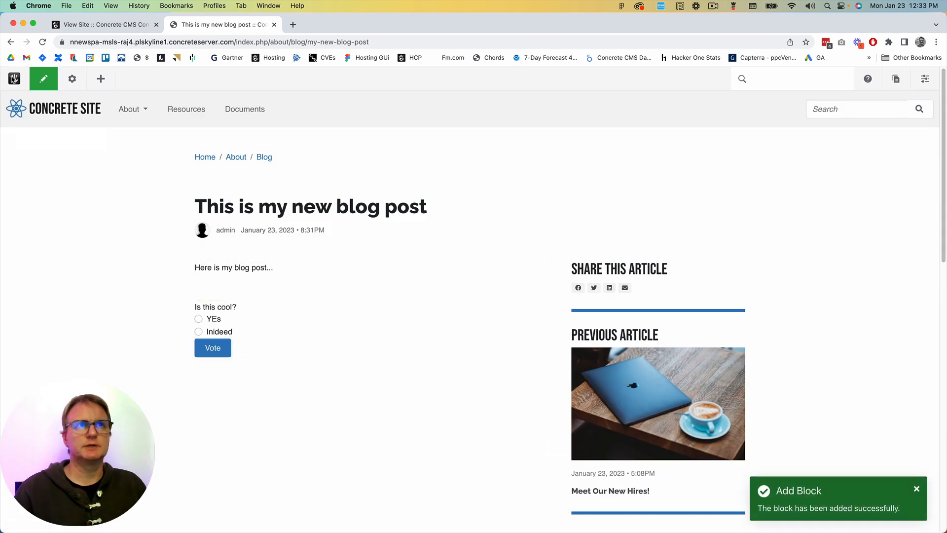
Enter "added a survey" as the version comment and open the scheduling options for publishing the changes
click(43, 79)
click(66, 148)
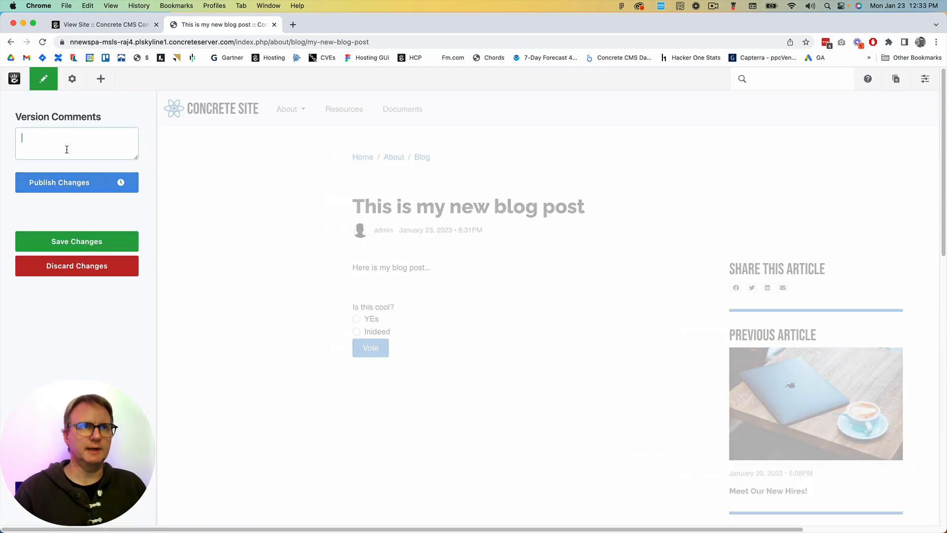
text(added a survey)
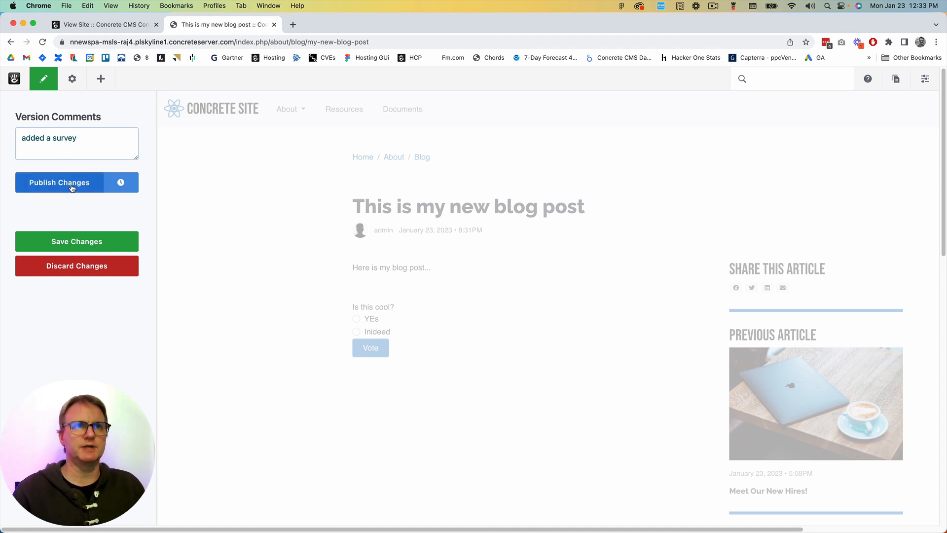
click(112, 183)
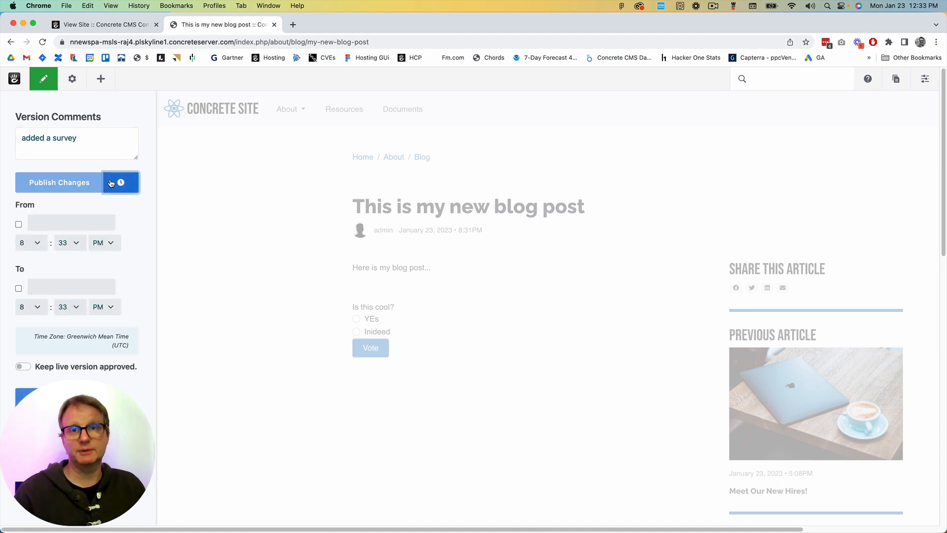
Publish the page changes without scheduling and cast a "YEs" vote in the blog post's survey
click(111, 183)
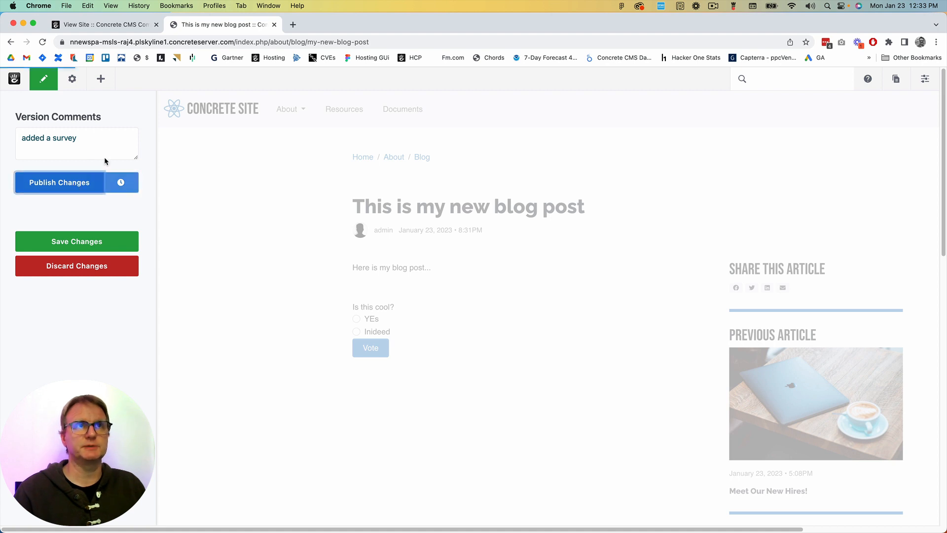
click(89, 182)
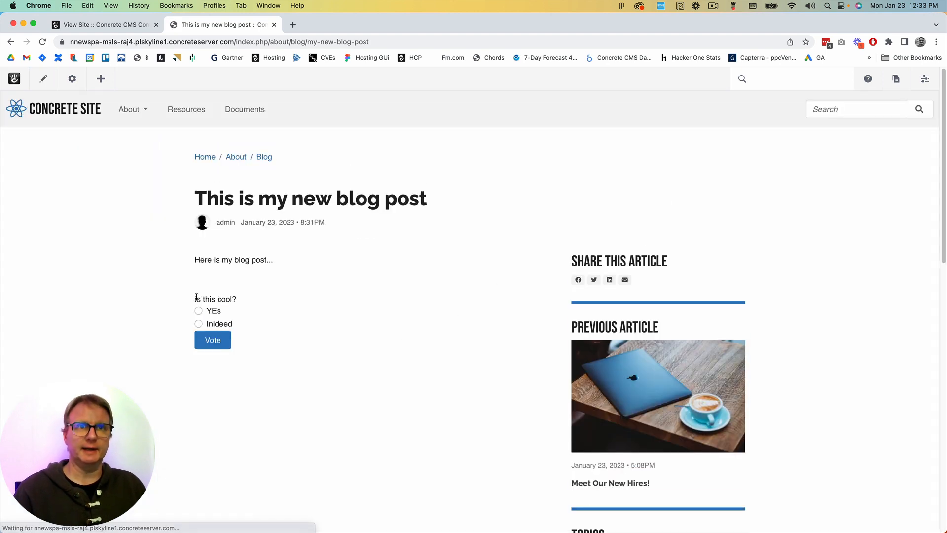
click(198, 311)
click(220, 337)
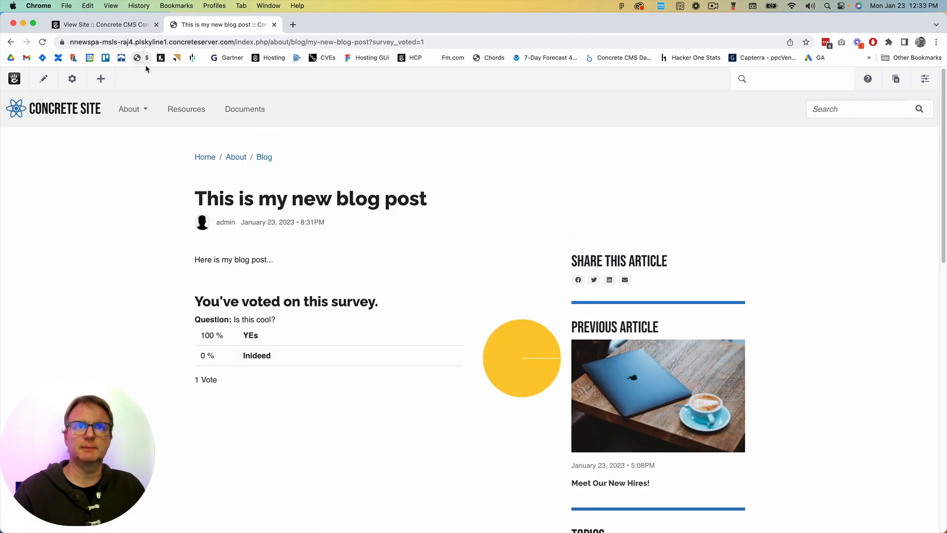
Open the blog post's version history, show the details of version 2, and approve version 1 as the live version
click(72, 79)
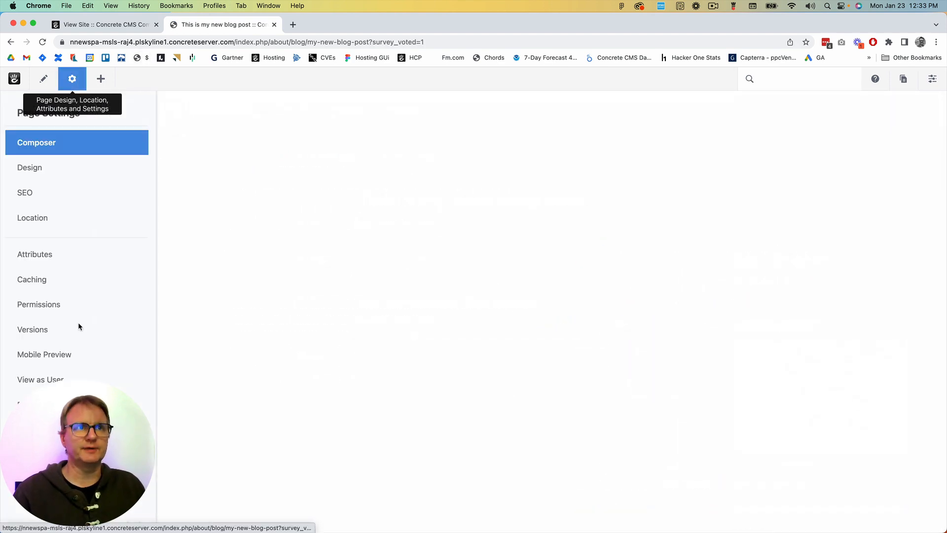
click(37, 329)
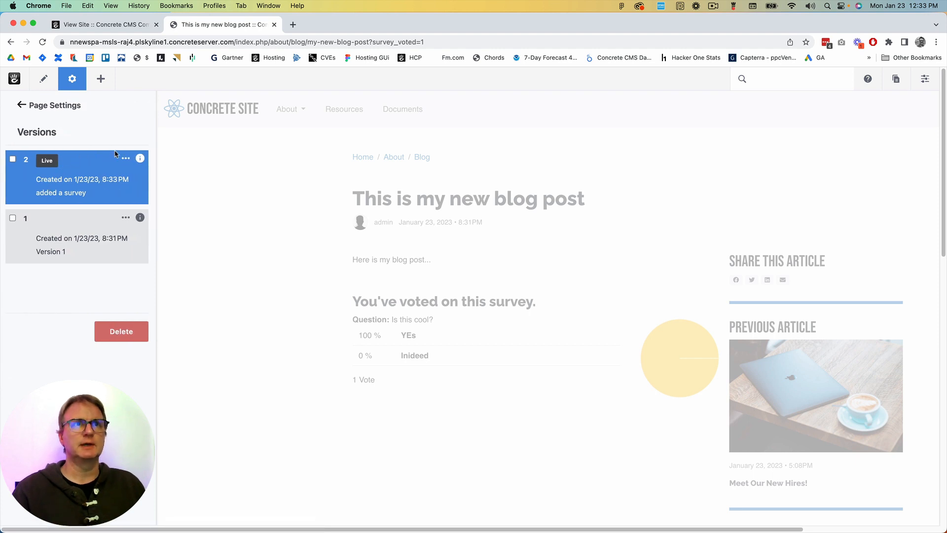
click(125, 158)
click(65, 160)
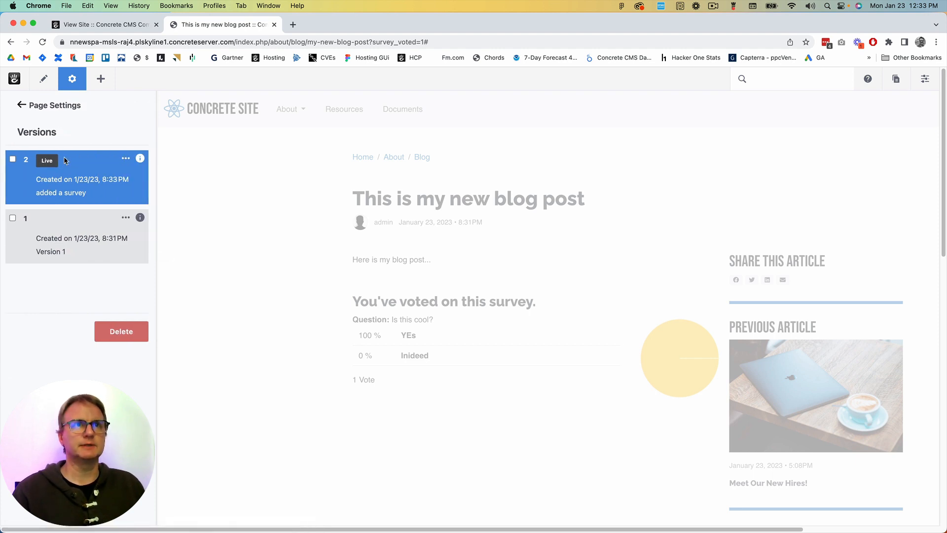
click(140, 159)
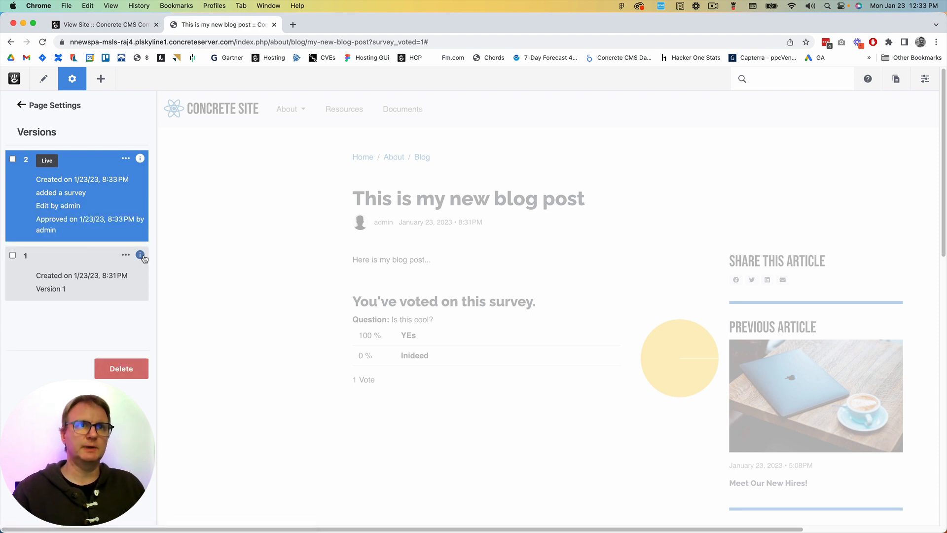
click(126, 254)
click(124, 266)
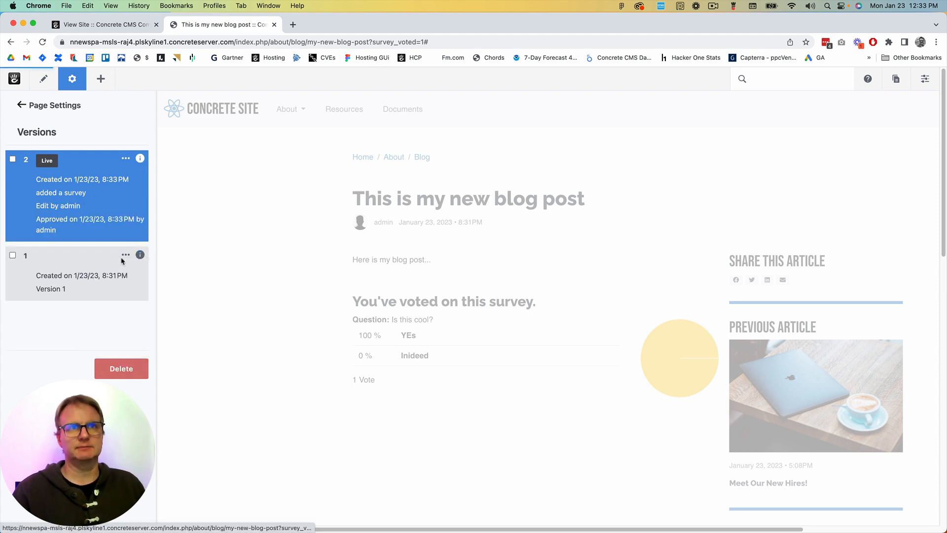
Compare versions 2 and 1 of the blog post, show version 2's edit details, and clear the comparison
click(13, 159)
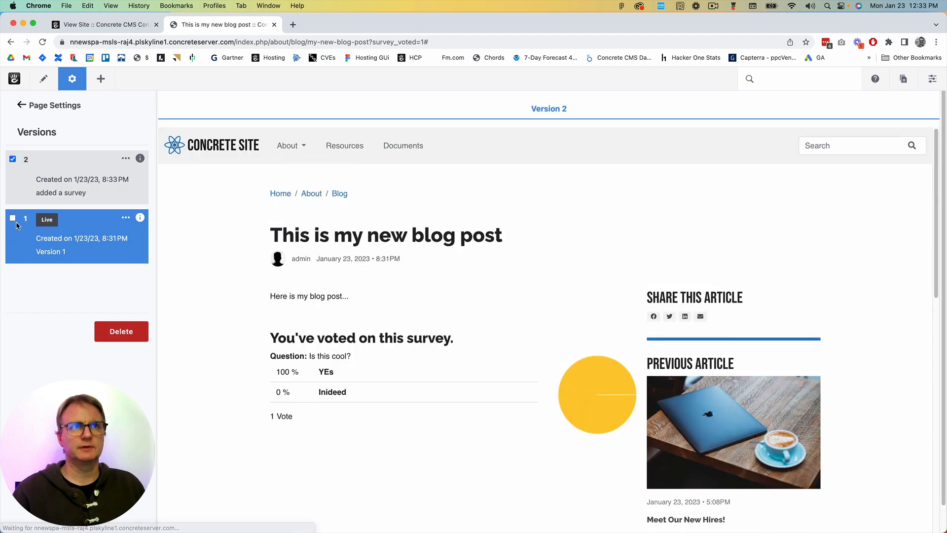
click(12, 219)
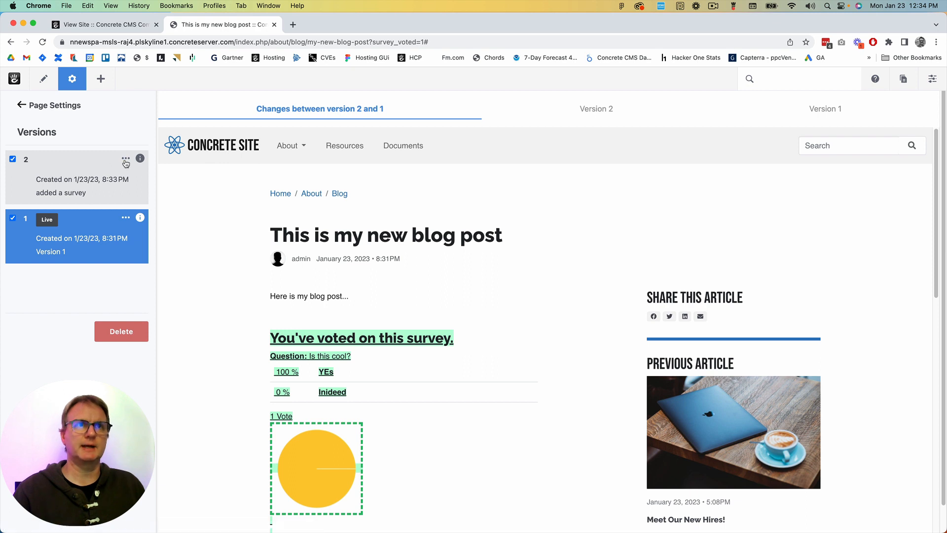
click(126, 161)
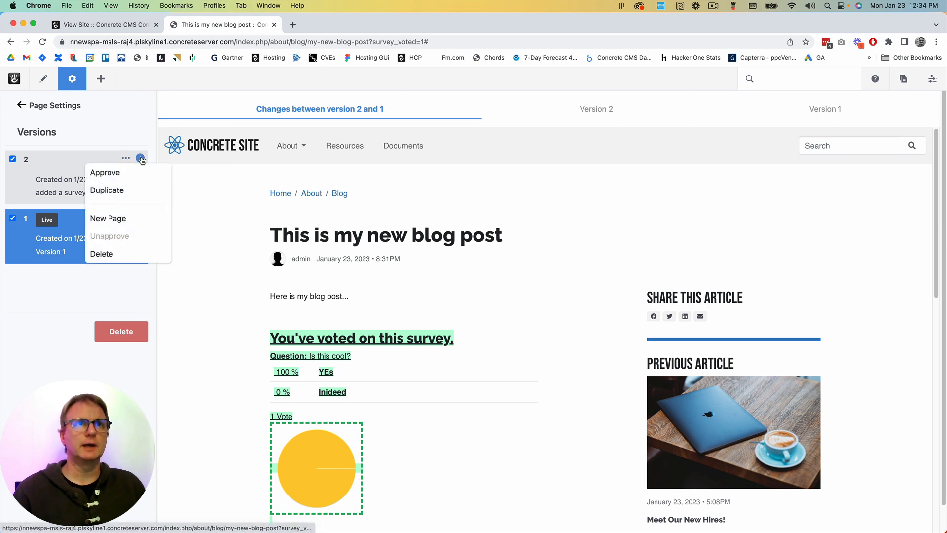
click(141, 158)
click(54, 181)
click(12, 231)
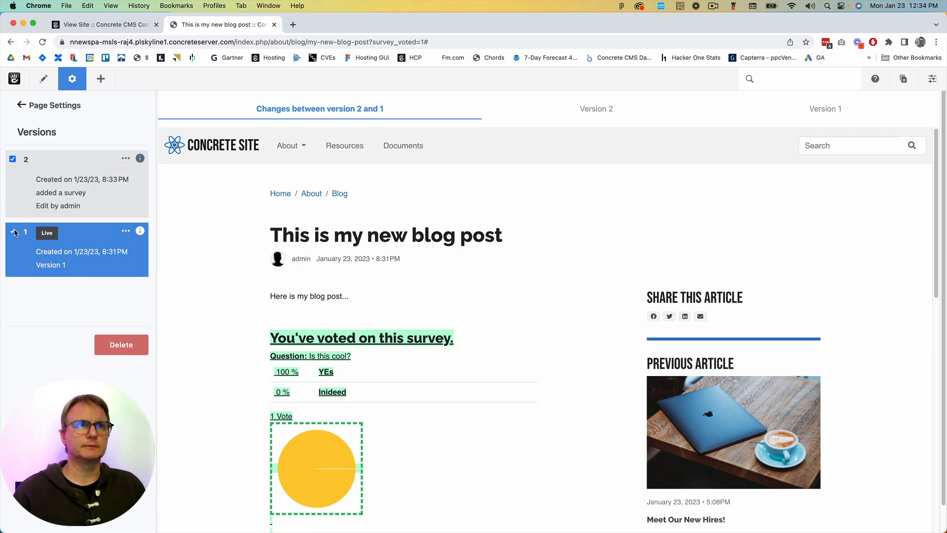
click(12, 159)
Delete version 2 of the blog post and reload the page outside its settings
click(125, 160)
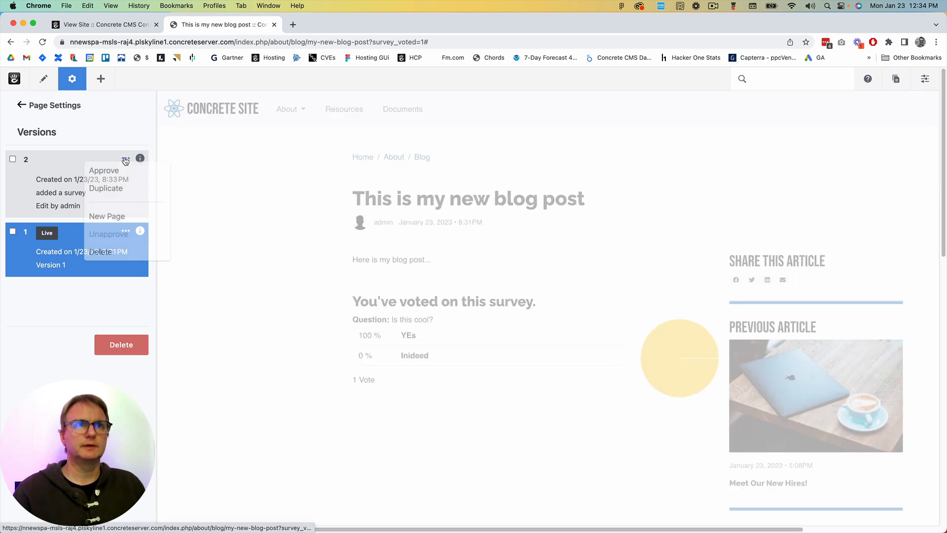
click(101, 251)
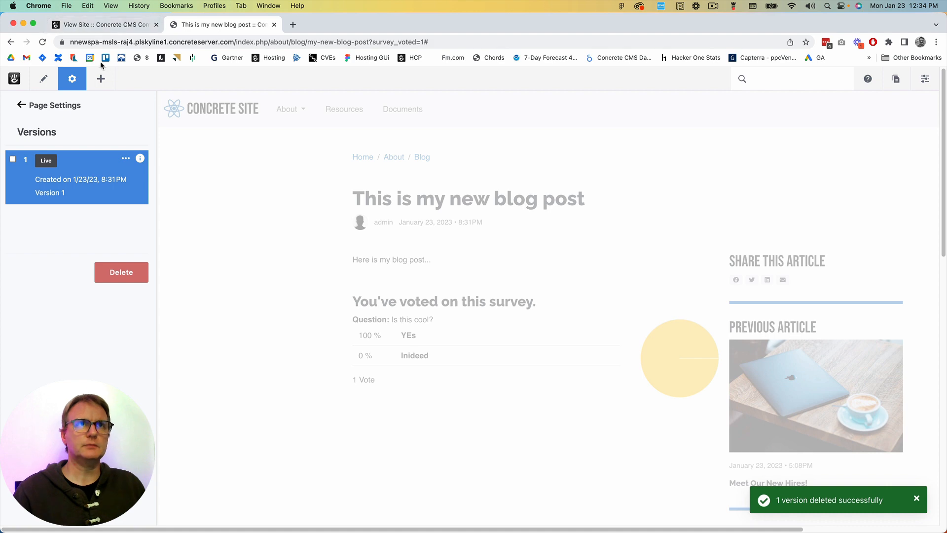
click(71, 79)
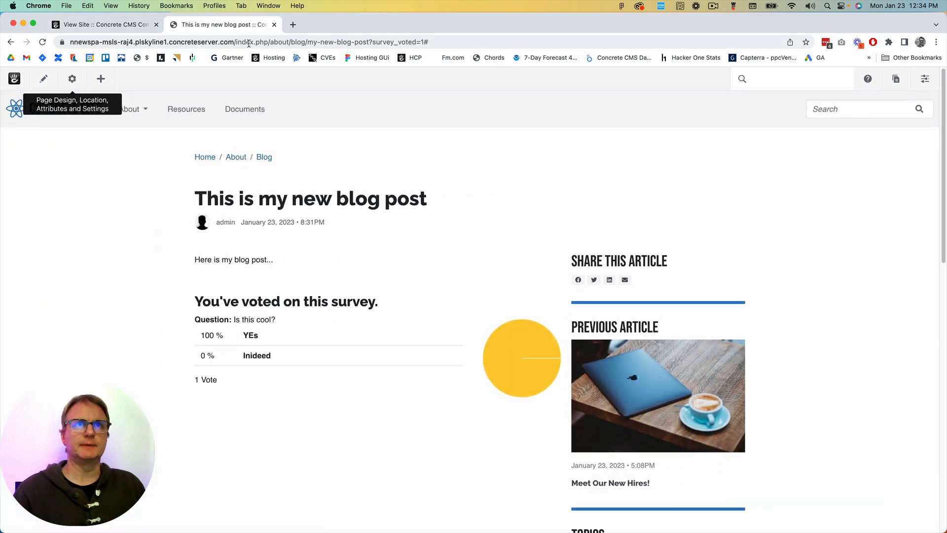
click(250, 43)
key(Return)
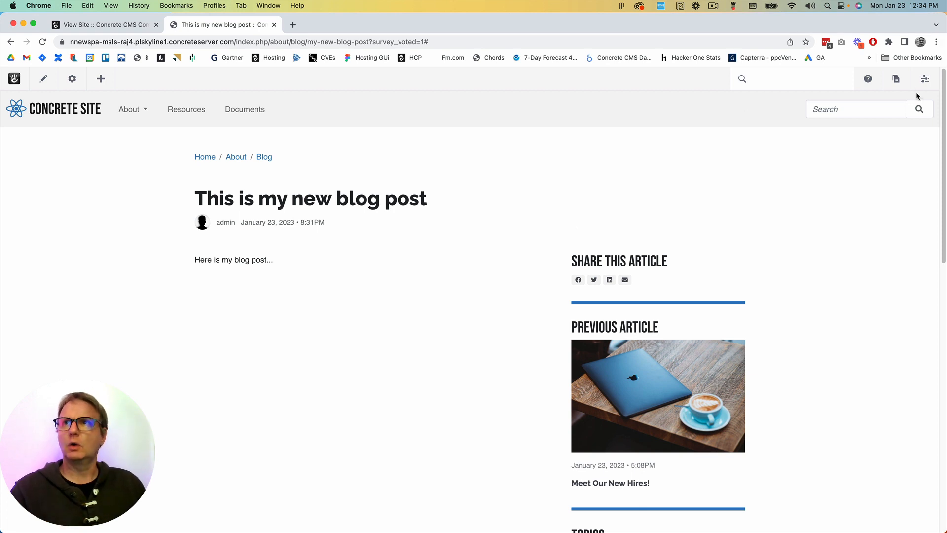
Open the dashboard's System & Settings page and look through its categories of site-wide options
click(925, 79)
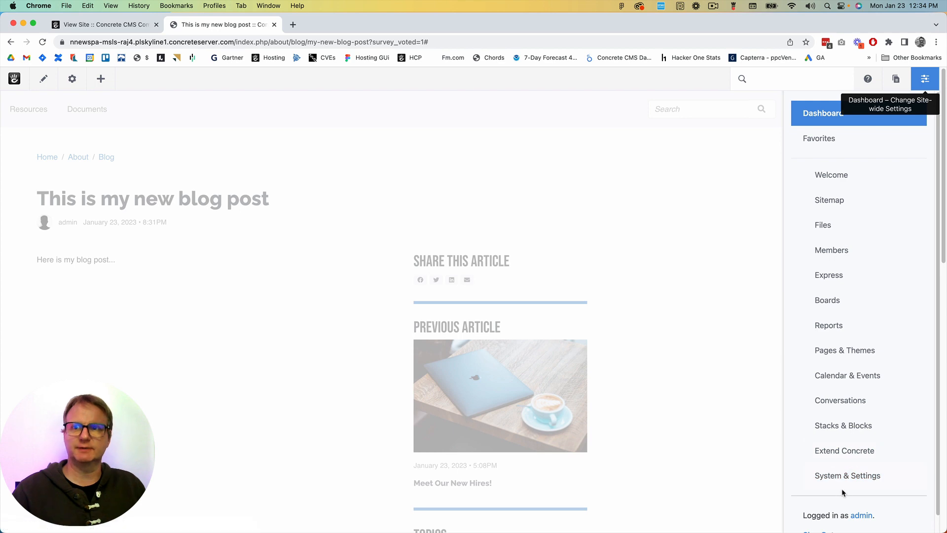
click(836, 477)
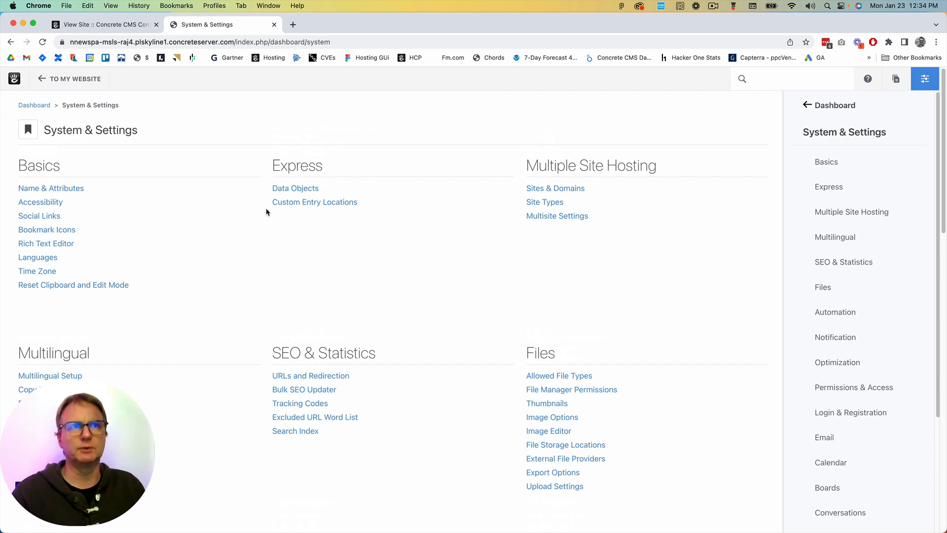
scroll(529, 334, down, 10)
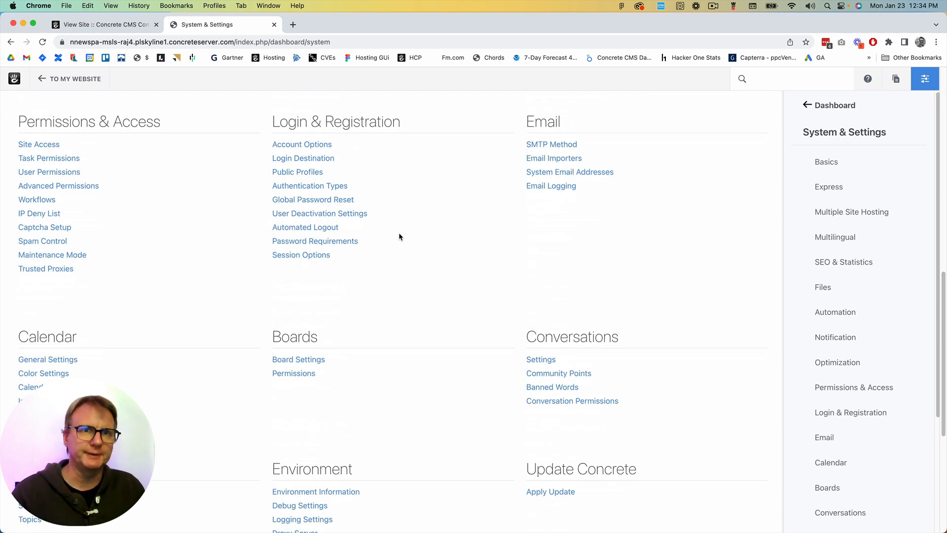
scroll(467, 345, down, 4)
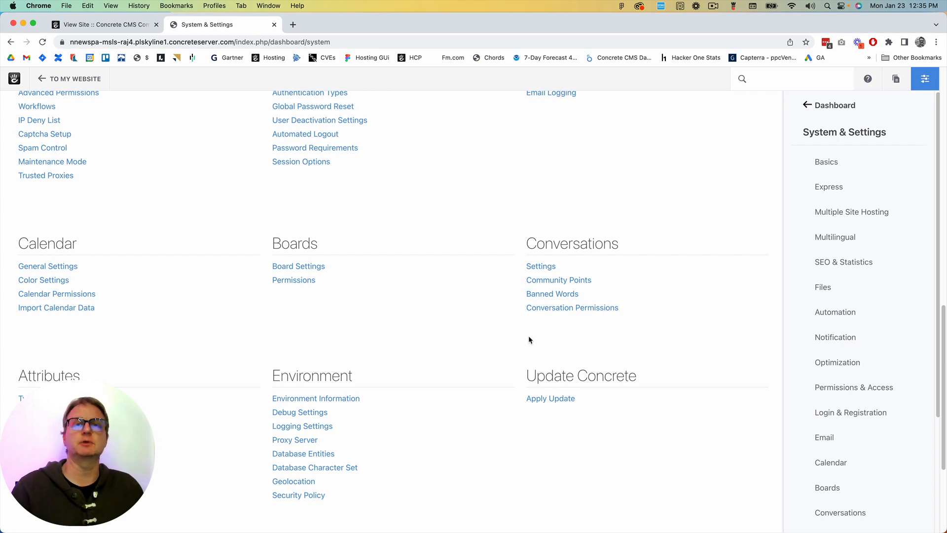
scroll(528, 336, up, 1)
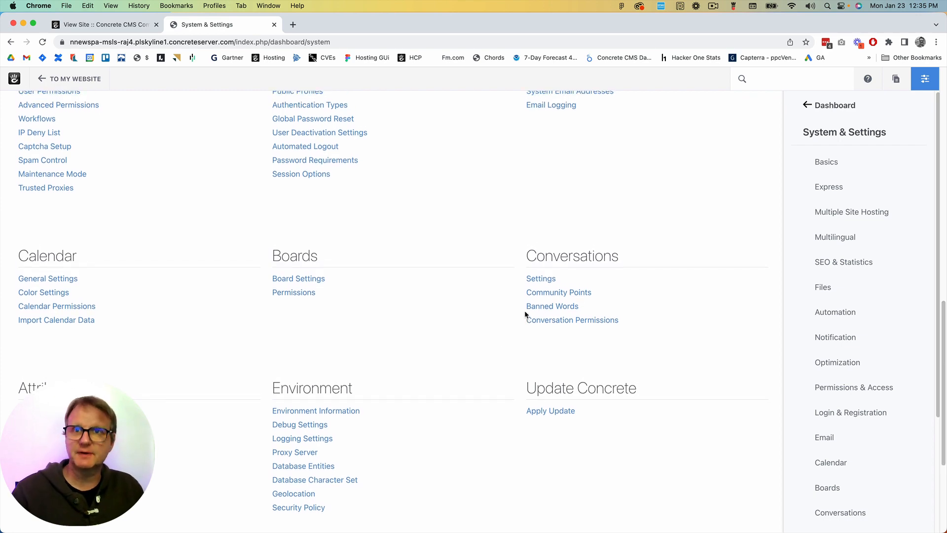
scroll(525, 309, up, 10)
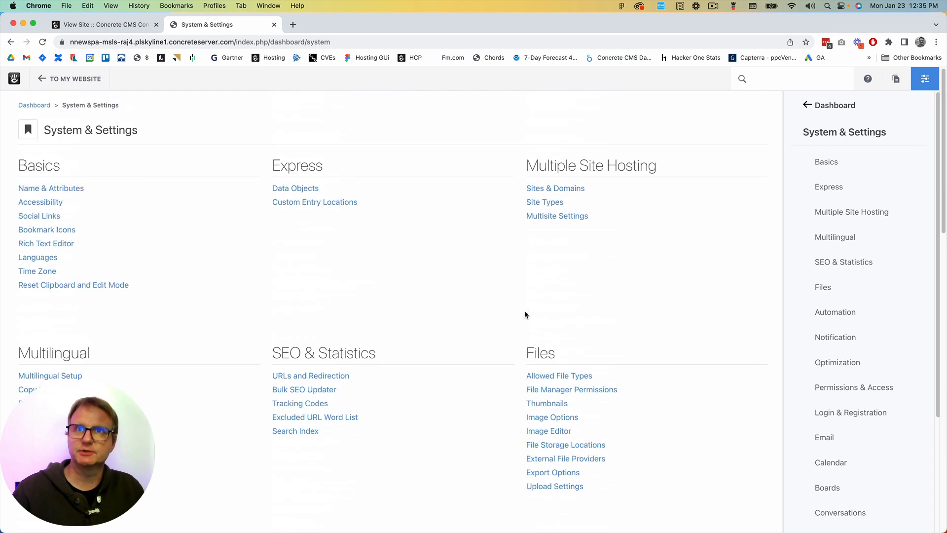
Review the site's members and user groups, and examine the Writer account's profile and group assignment
click(826, 105)
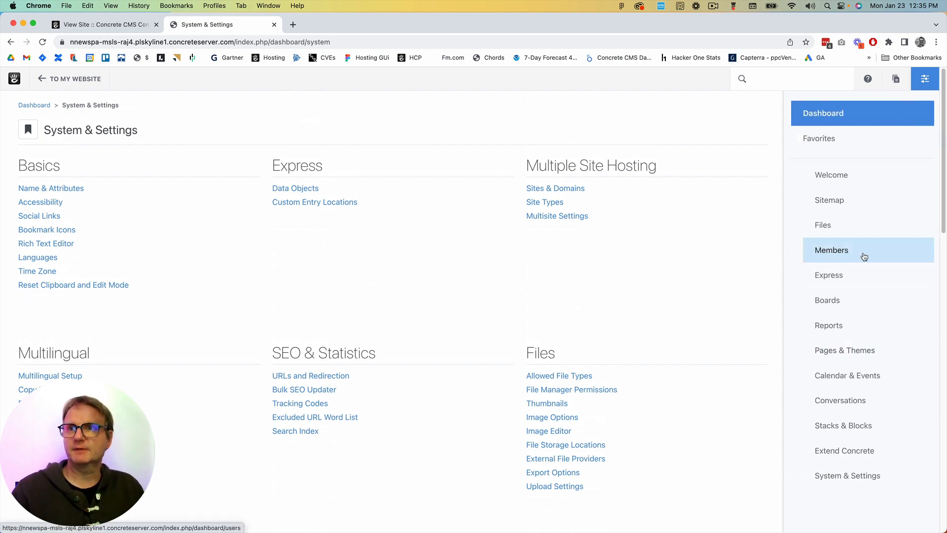
click(845, 252)
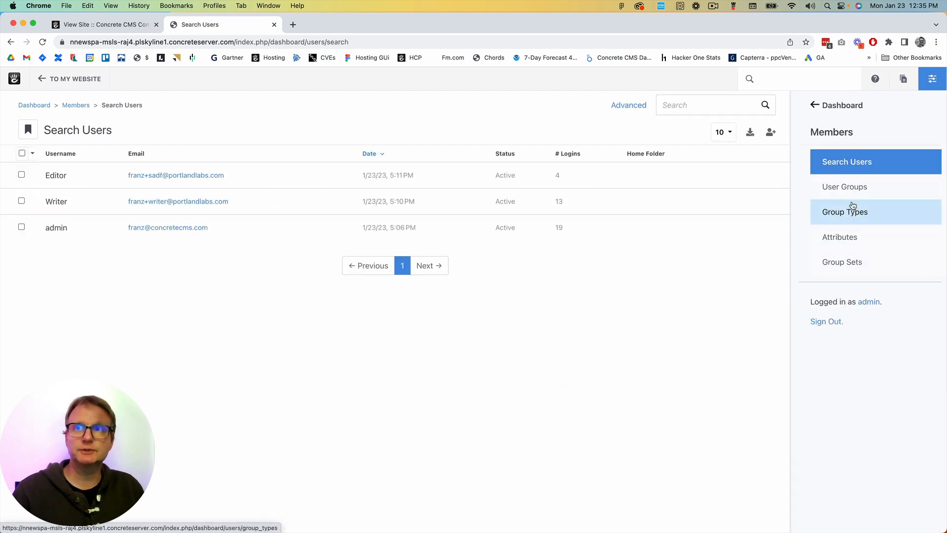
click(856, 192)
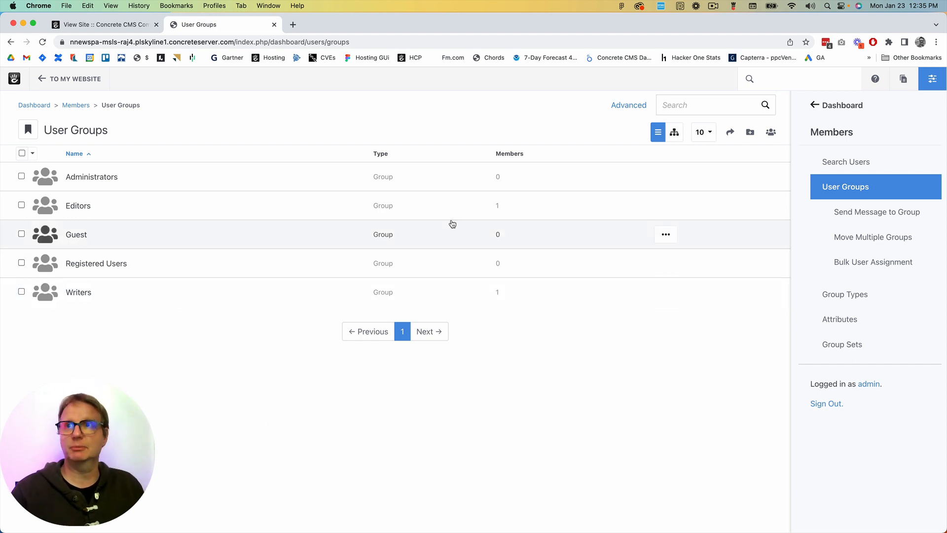
click(871, 163)
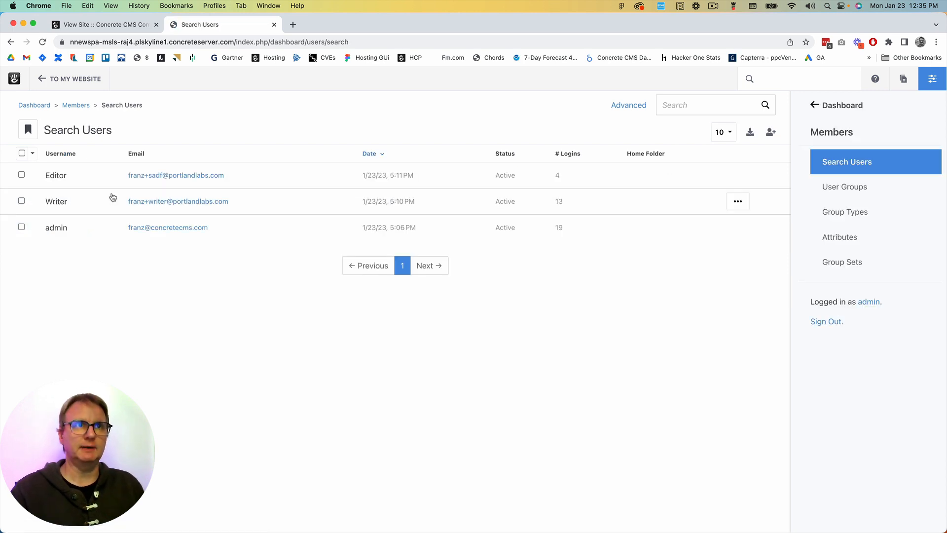
click(63, 203)
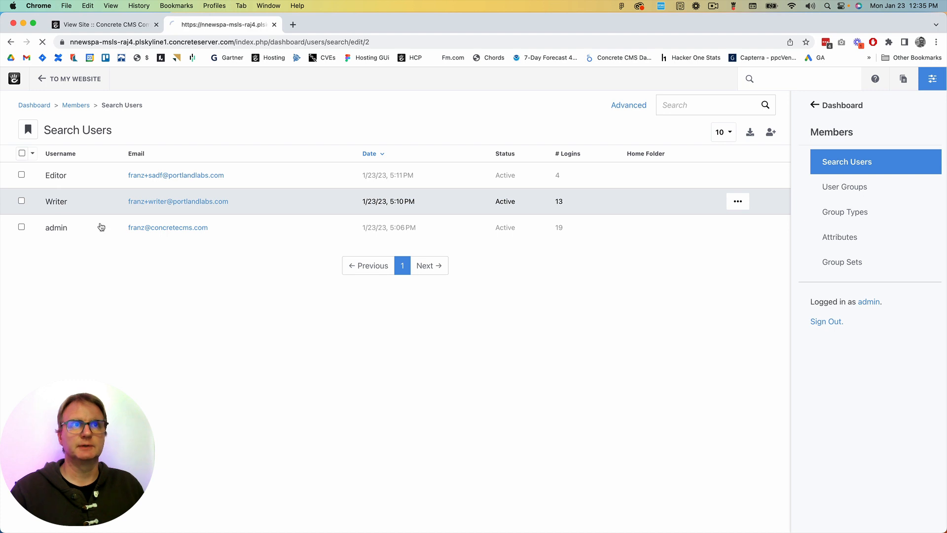
scroll(235, 416, down, 1)
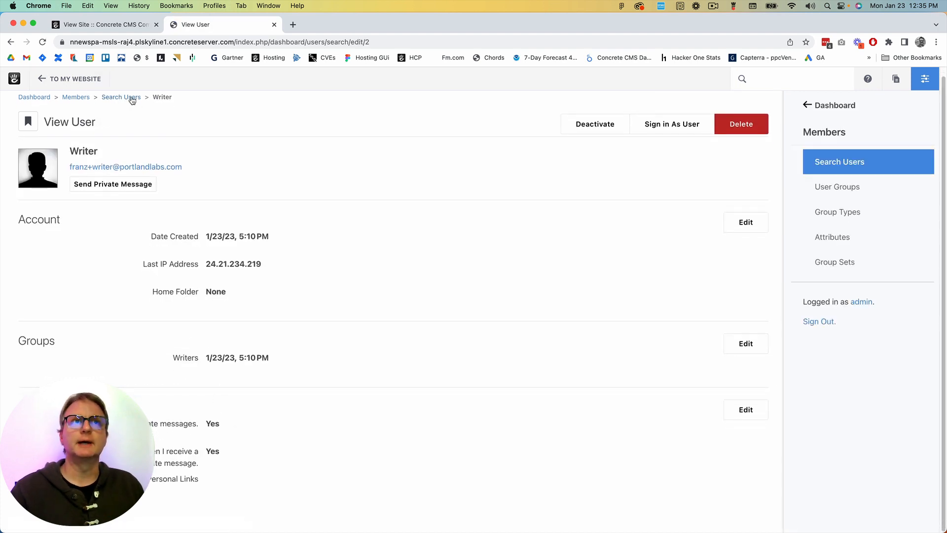
Search the site for "work" to reach Workflows, and examine the access settings of the Approve Page workflow
click(813, 106)
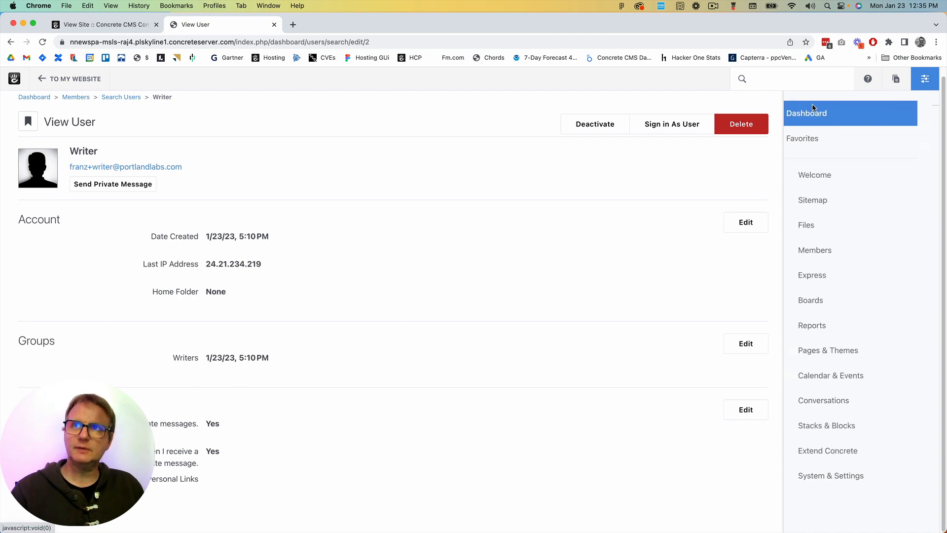
click(810, 80)
text(work)
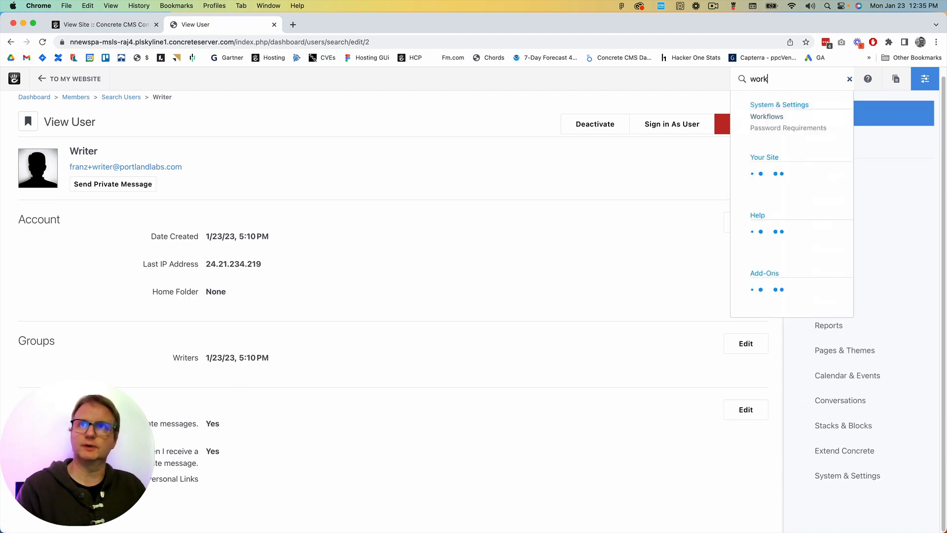
click(767, 118)
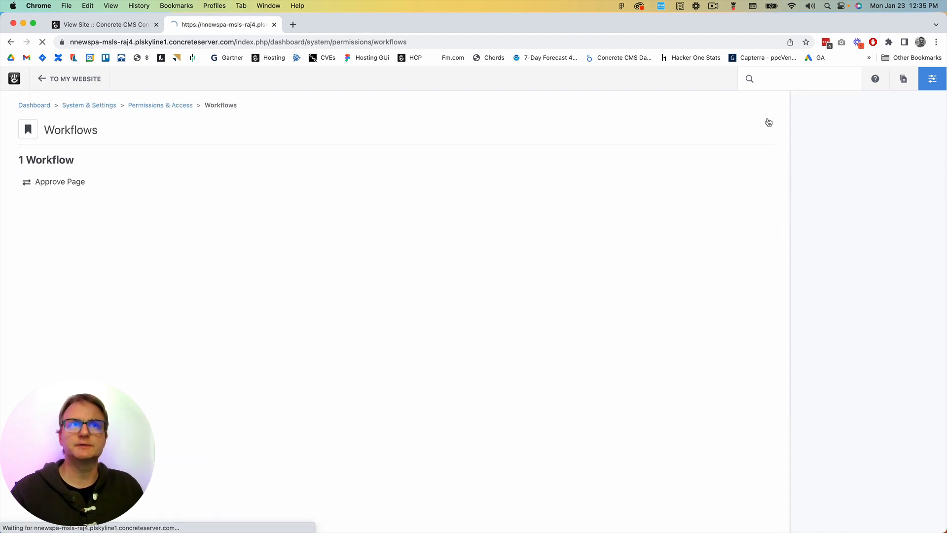
click(117, 186)
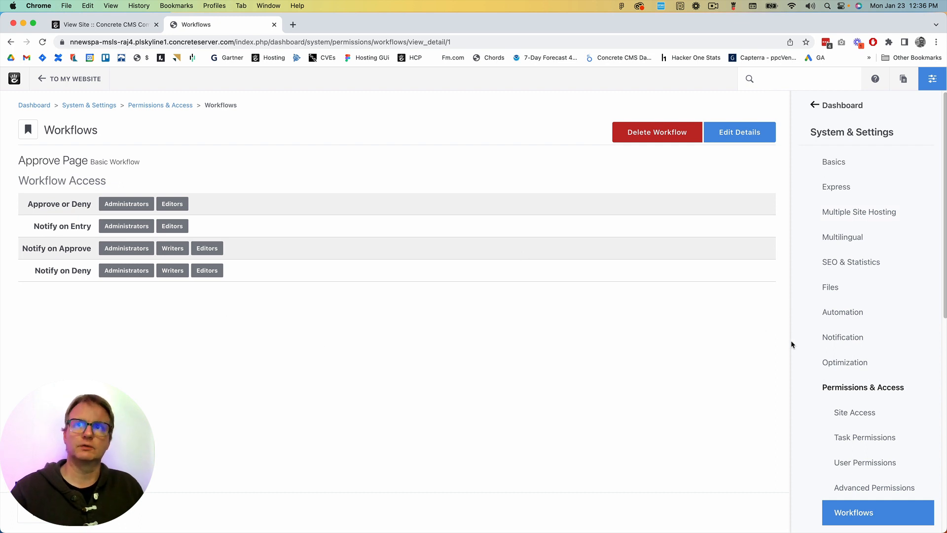
Look at the installed themes under Pages & Themes and open the list of page types
click(819, 106)
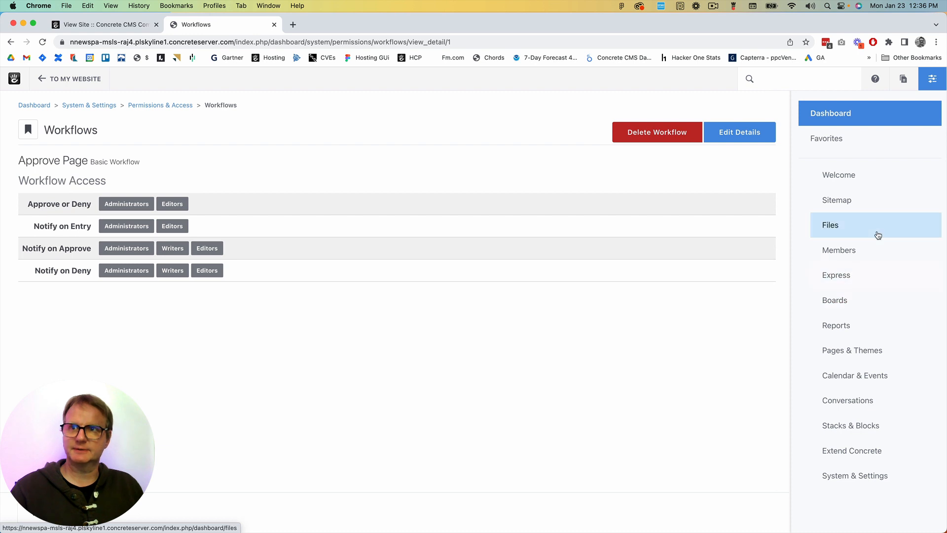
click(842, 353)
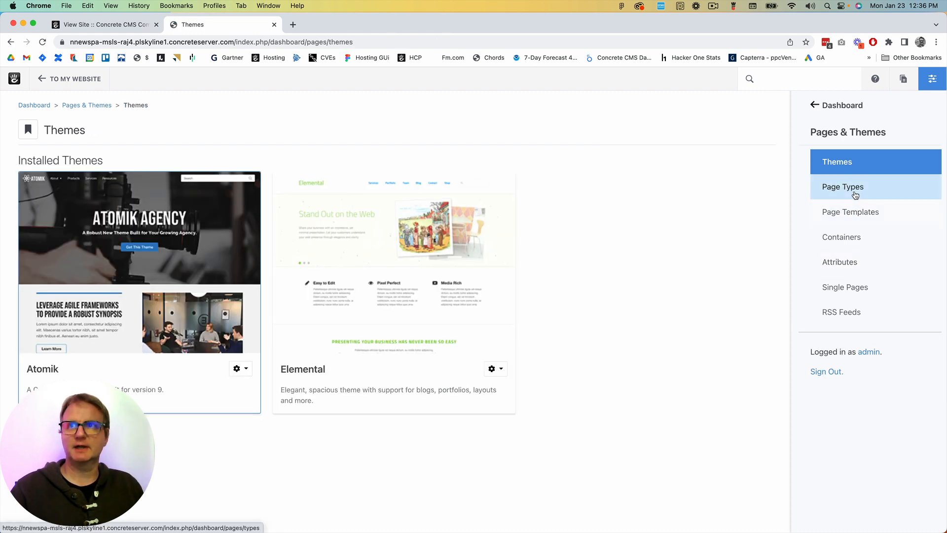
click(838, 187)
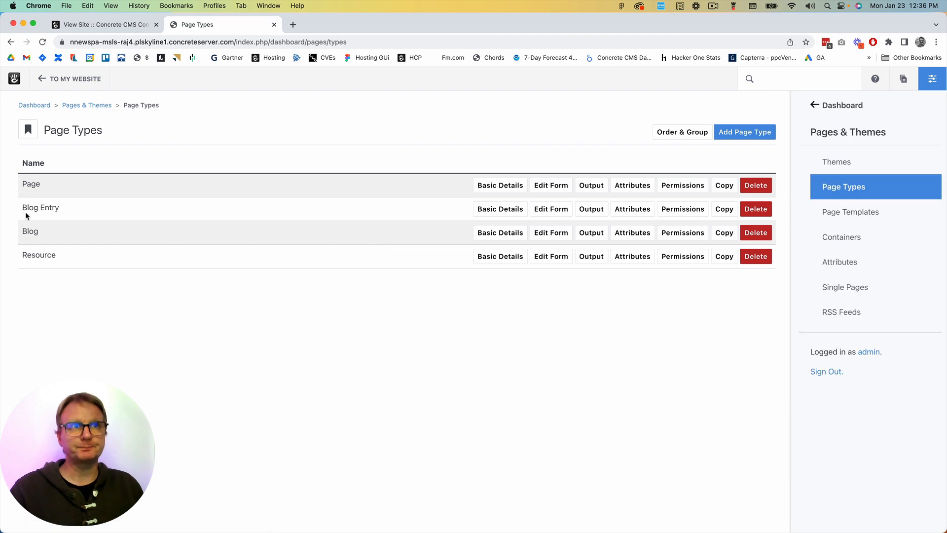
Open the permissions of the Blog Entry page type and look through which groups hold each permission
click(683, 209)
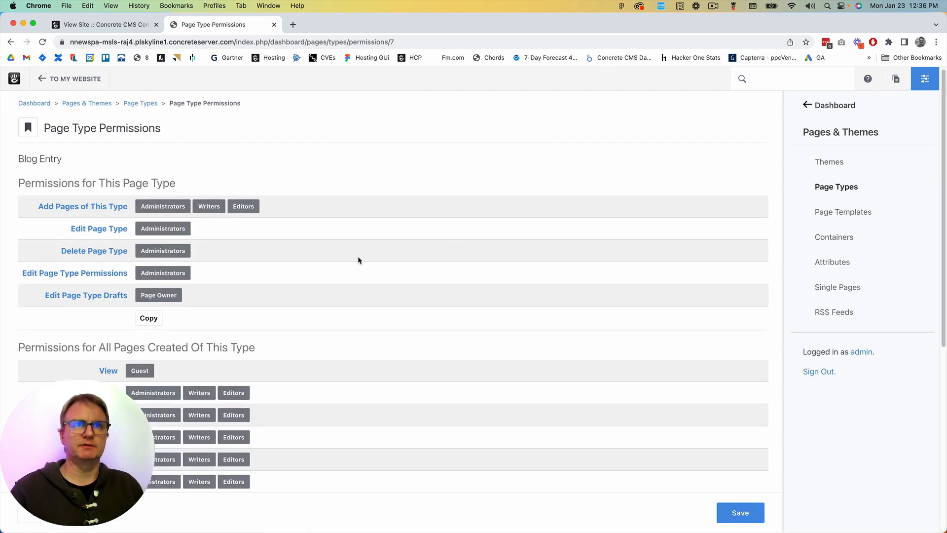
scroll(357, 257, down, 5)
scroll(358, 260, down, 1)
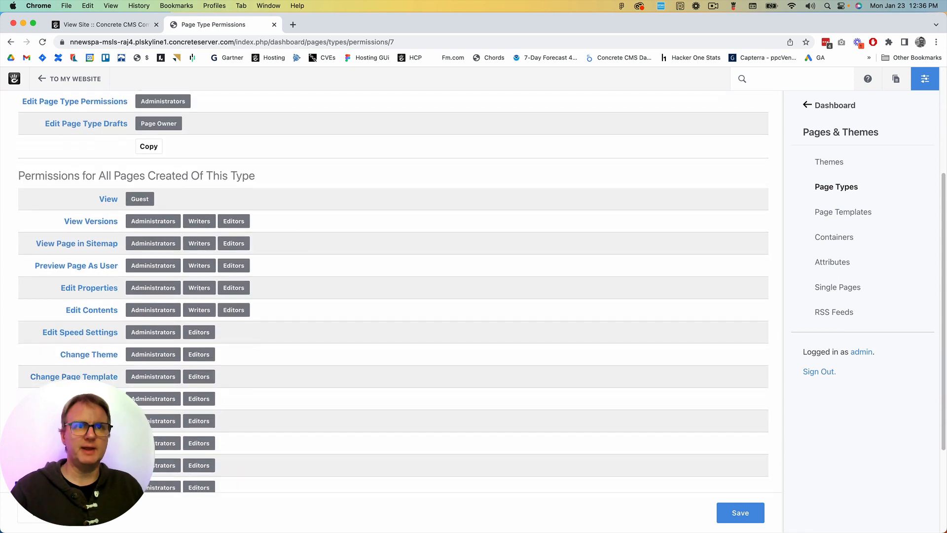
scroll(210, 436, down, 1)
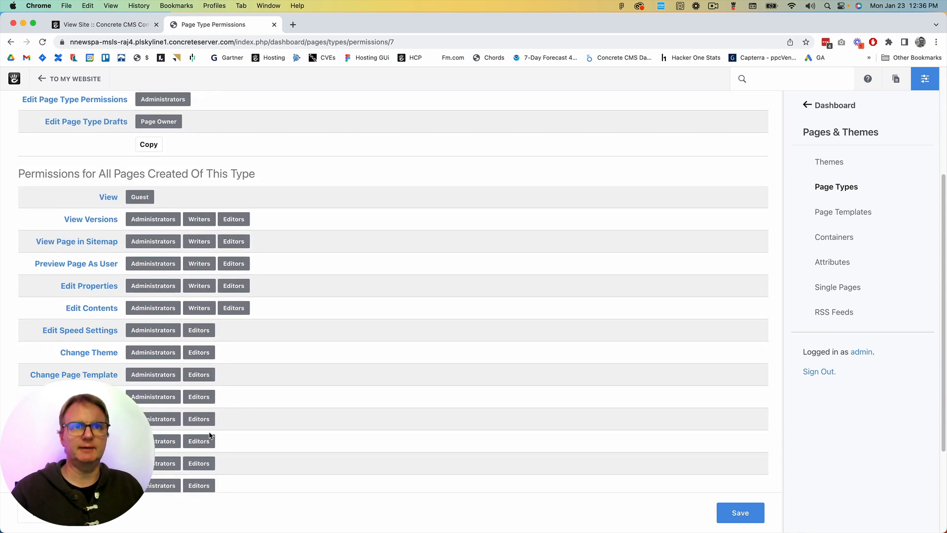
scroll(282, 316, down, 4)
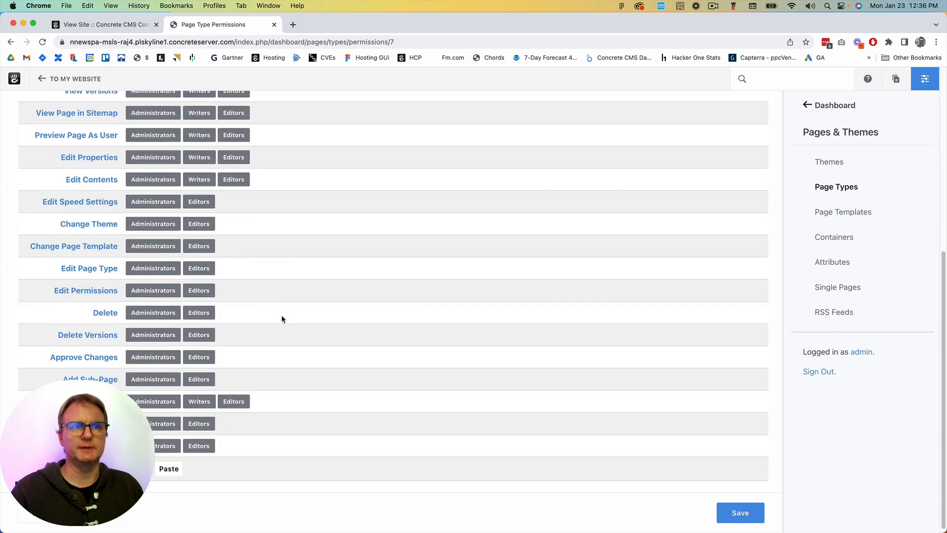
Examine the Approve Changes permission's access groups and attached workflow, then close it without changes
click(108, 360)
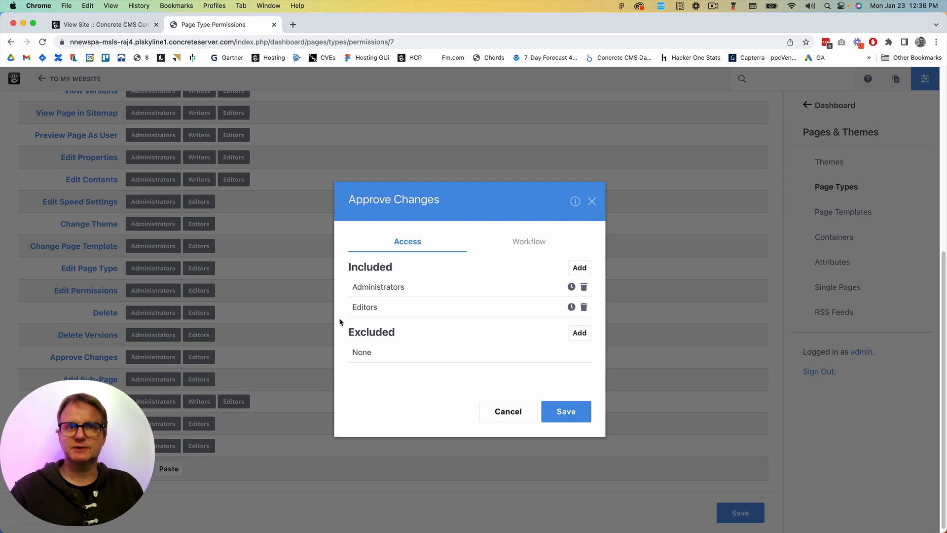
click(530, 243)
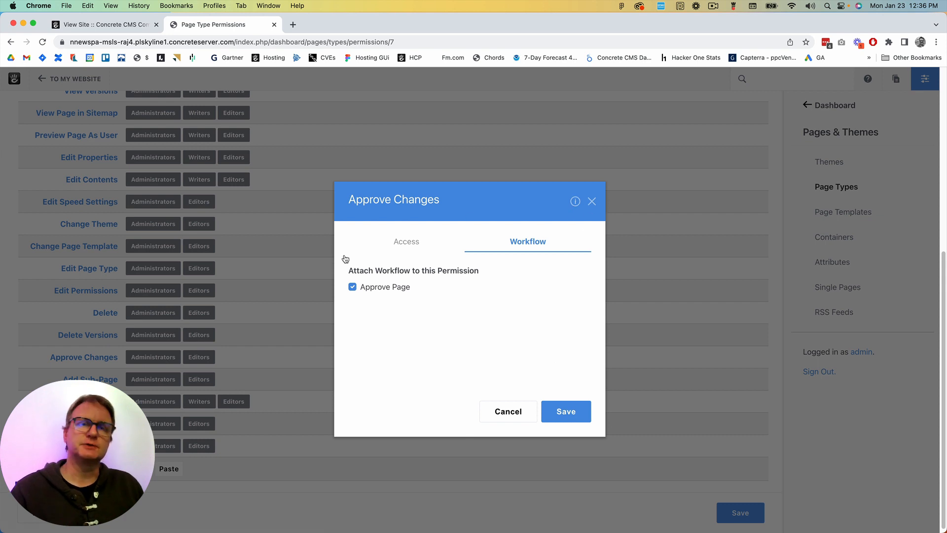
click(592, 202)
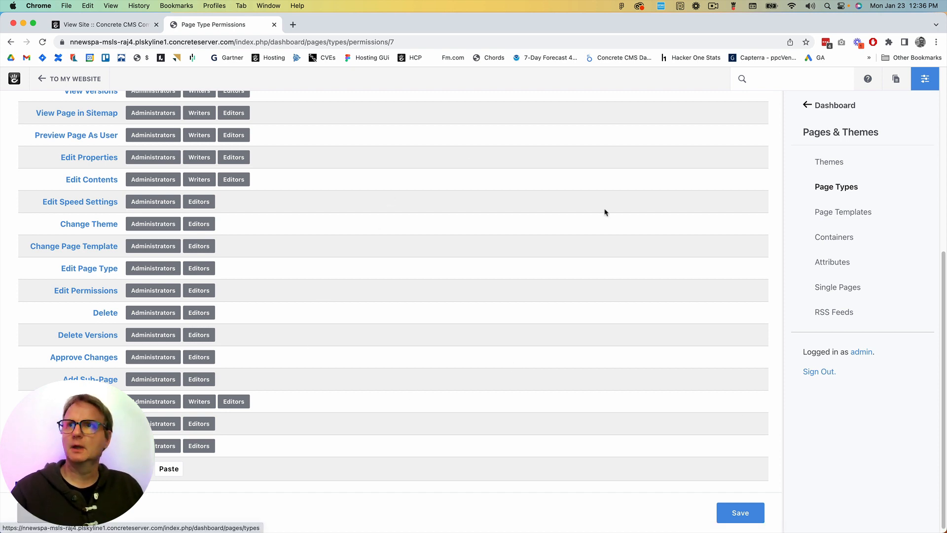
Find the Writer account among the site's members and sign in as that user
click(808, 105)
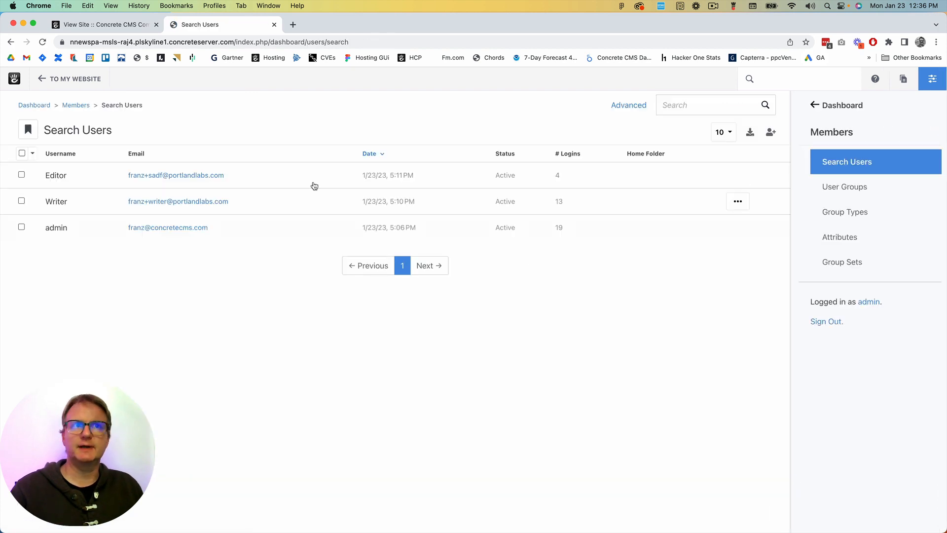
click(61, 208)
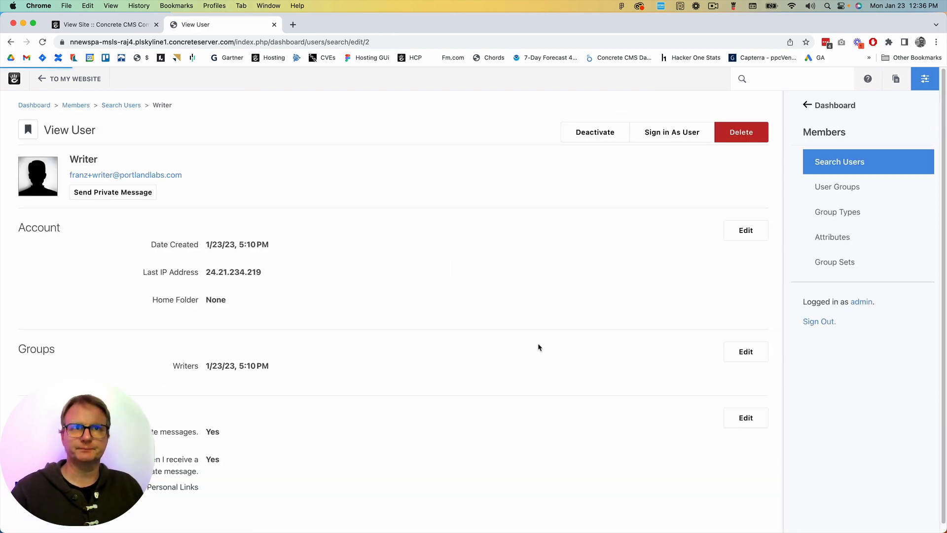
click(667, 133)
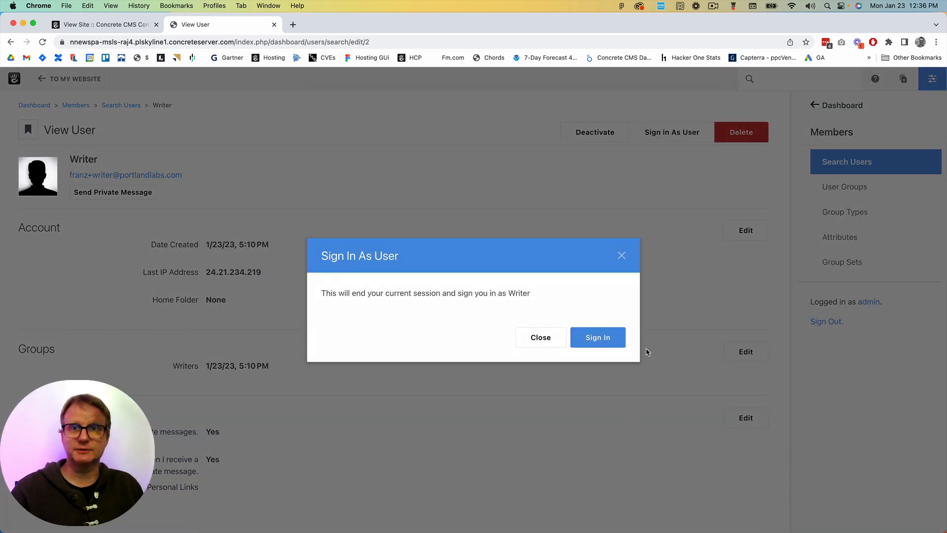
click(596, 338)
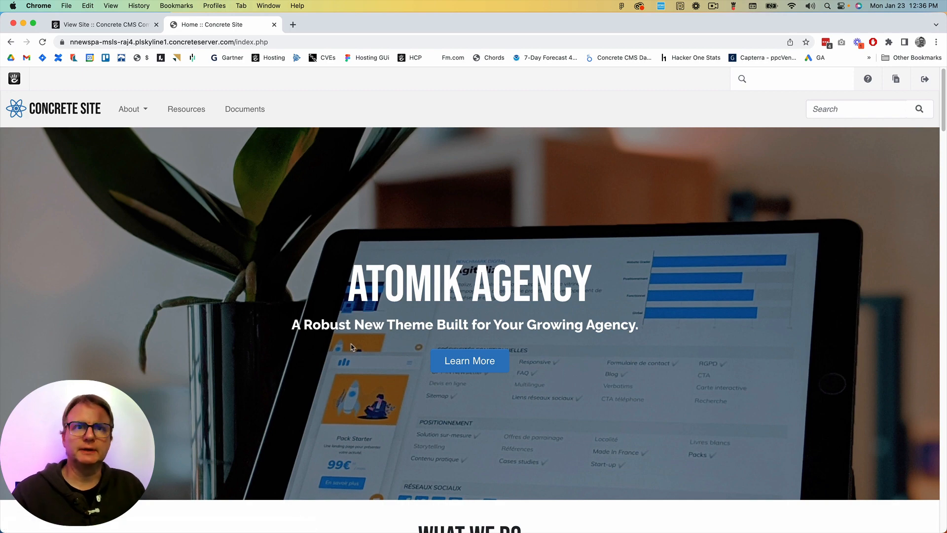
Create a new Blog Entry page and name it "This is a blog entry from a writer"
scroll(364, 316, down, 15)
scroll(370, 311, up, 14)
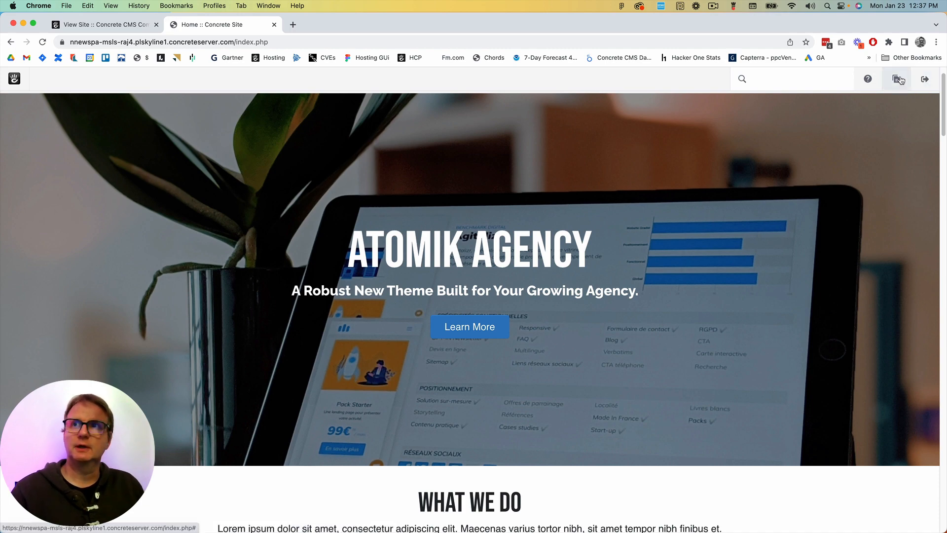
click(897, 79)
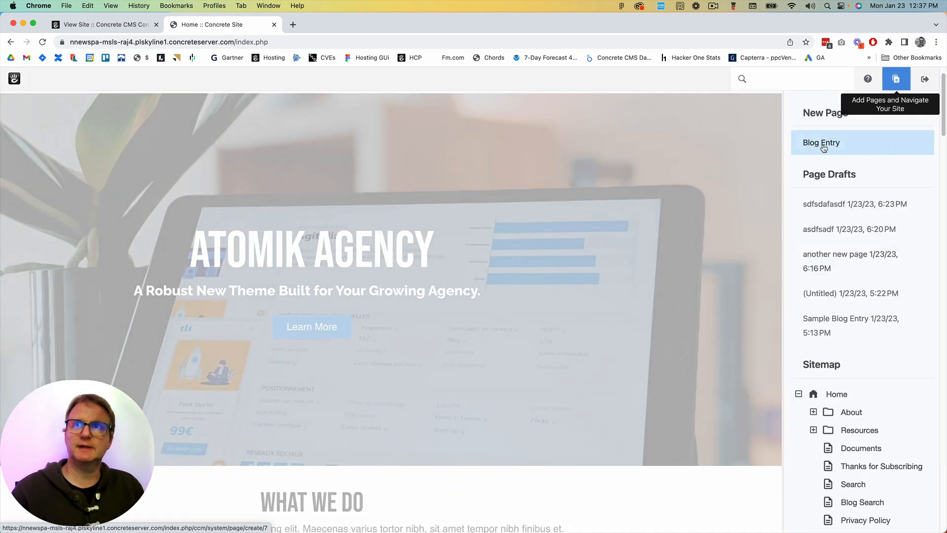
click(866, 143)
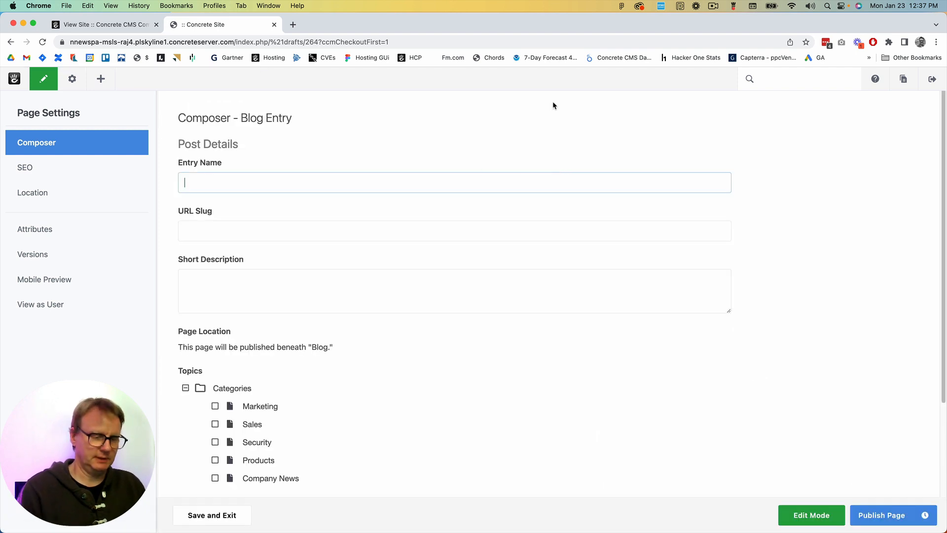
text(This is a blog entry from a writer)
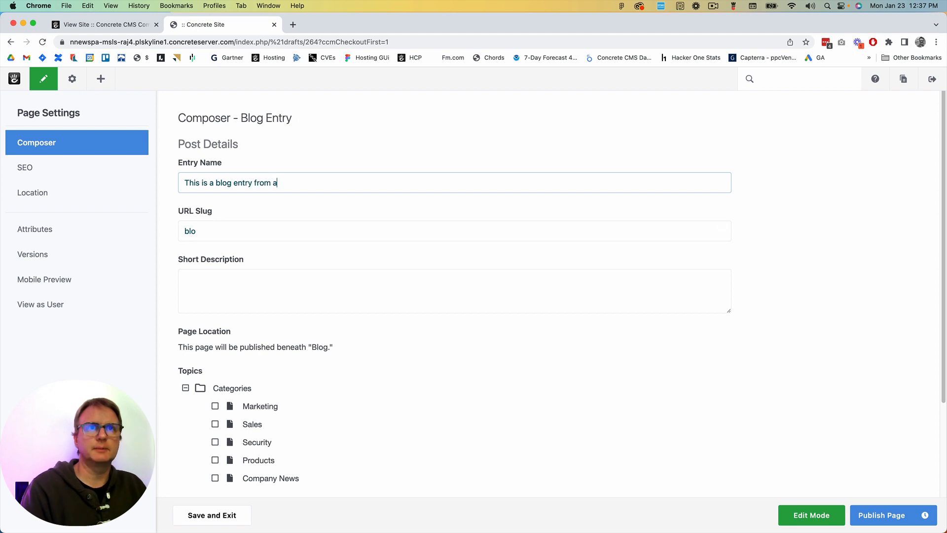
Set the entry's short description to "cool controls!" and assign it the Marketing topic
click(386, 287)
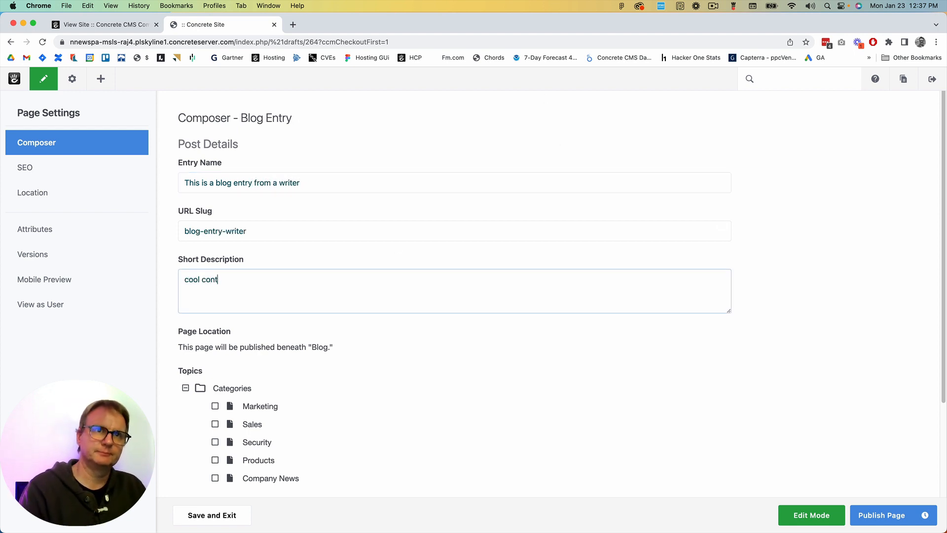
scroll(339, 330, down, 3)
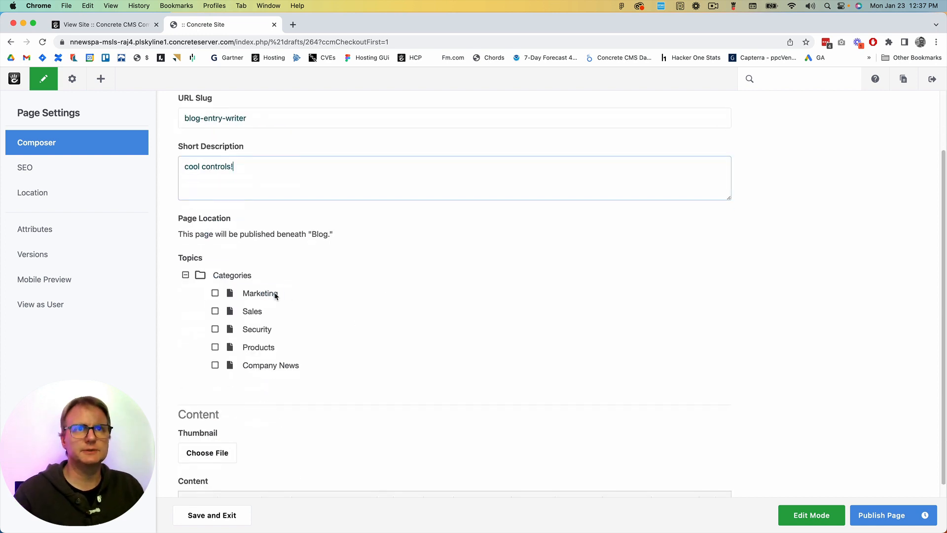
click(216, 293)
Choose hero-01.jpg from the Hero Images folder as the blog entry's thumbnail
click(203, 454)
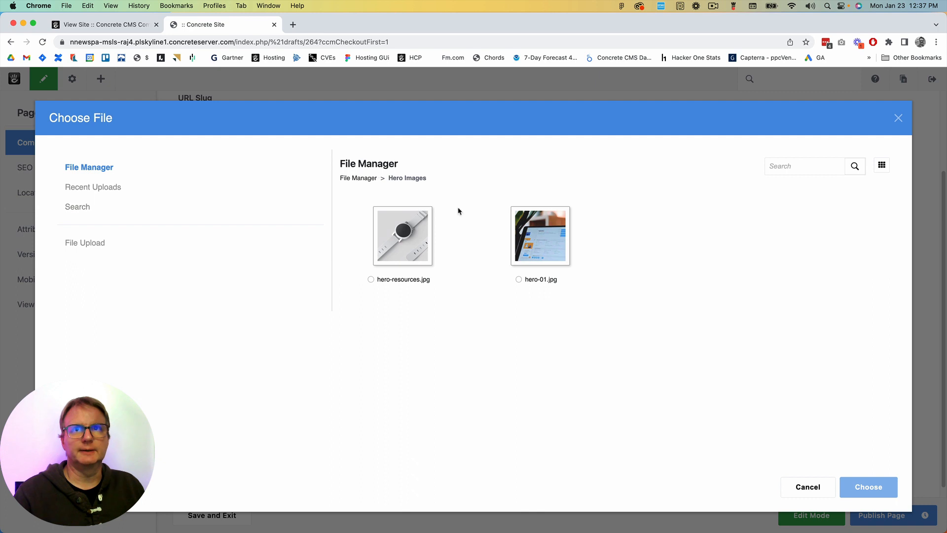
click(567, 253)
click(868, 487)
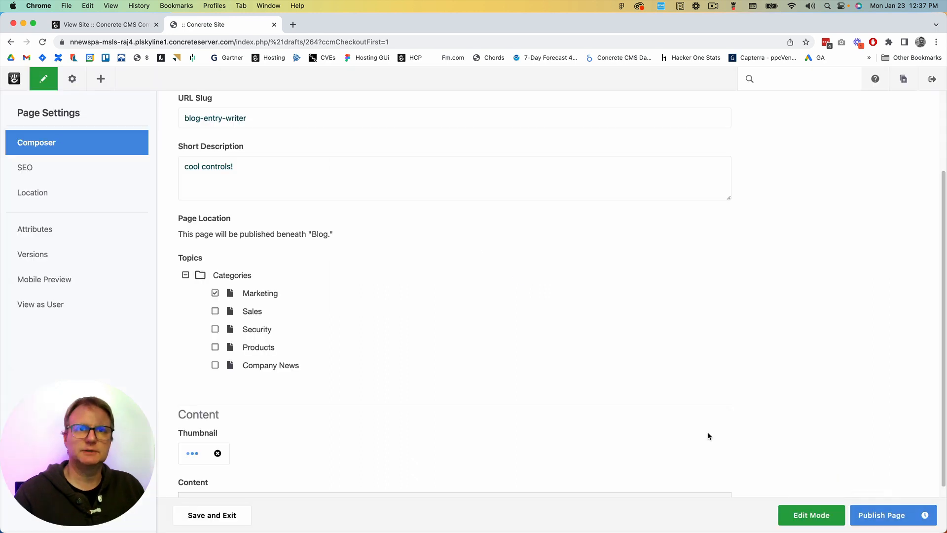
Fill the blog entry's content with several short lines of placeholder text, such as "sadfsadf", "ads" and "adsf"
scroll(476, 381, down, 2)
click(375, 466)
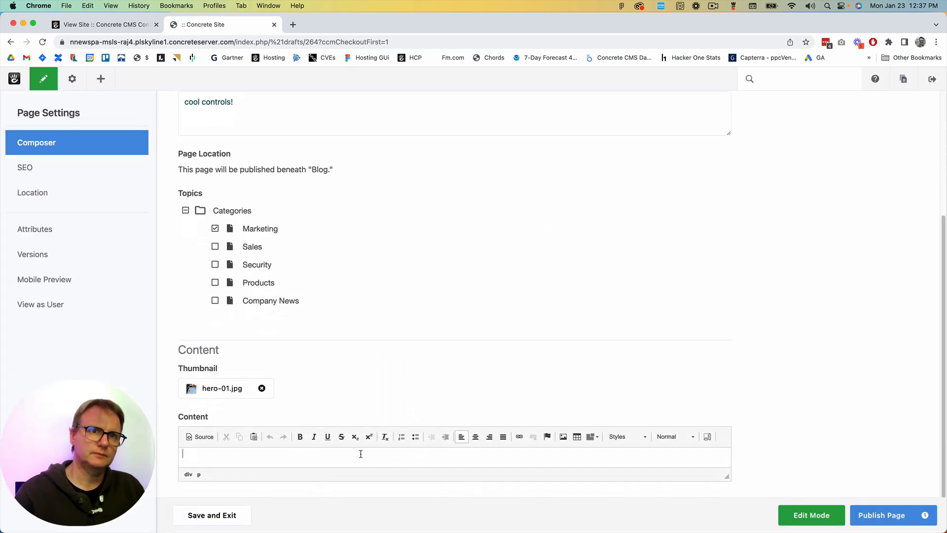
key(Return)
text(sadfsadf)
key(Return)
text(ads)
key(Return)
key(Return)
text(adsf)
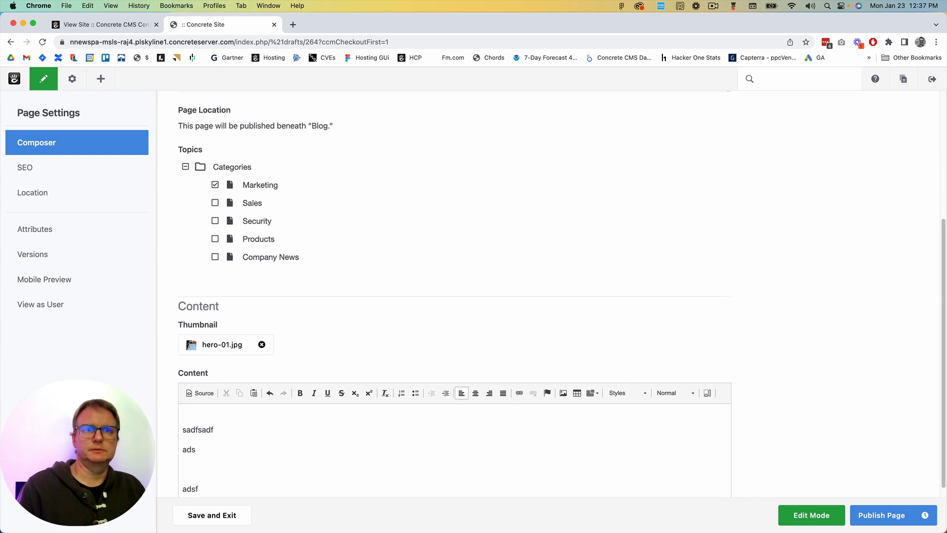
key(Return)
text(sadf)
key(Return)
text(adsf)
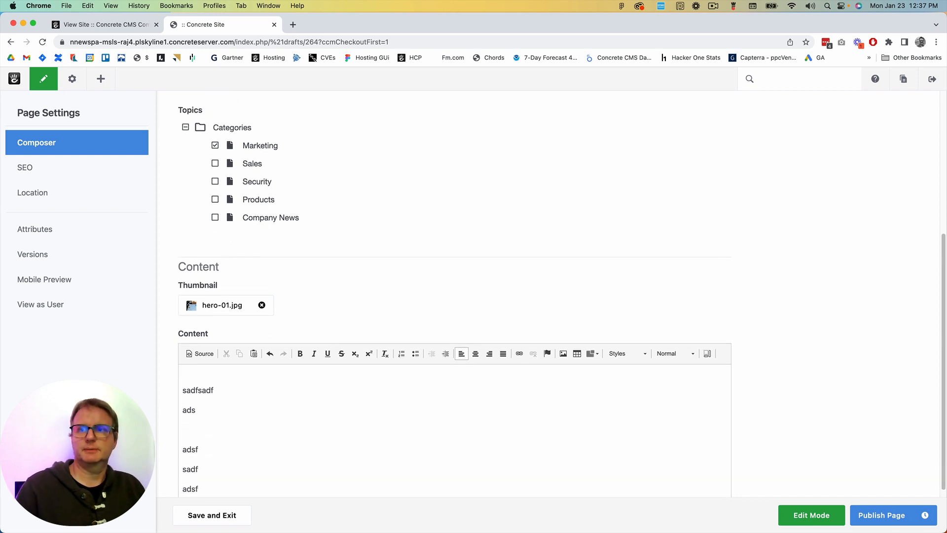
Publish the blog entry for approval and review its requested version in the version comparison
click(874, 516)
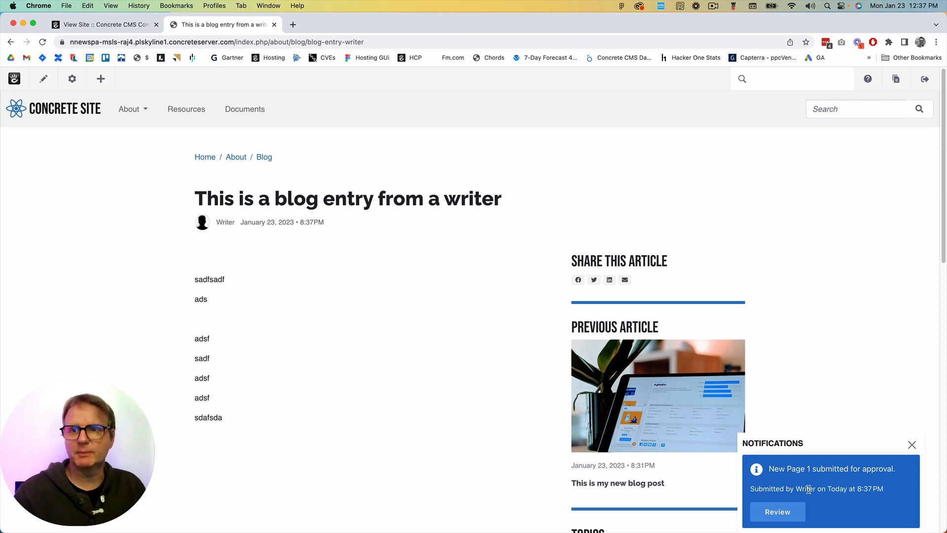
click(783, 516)
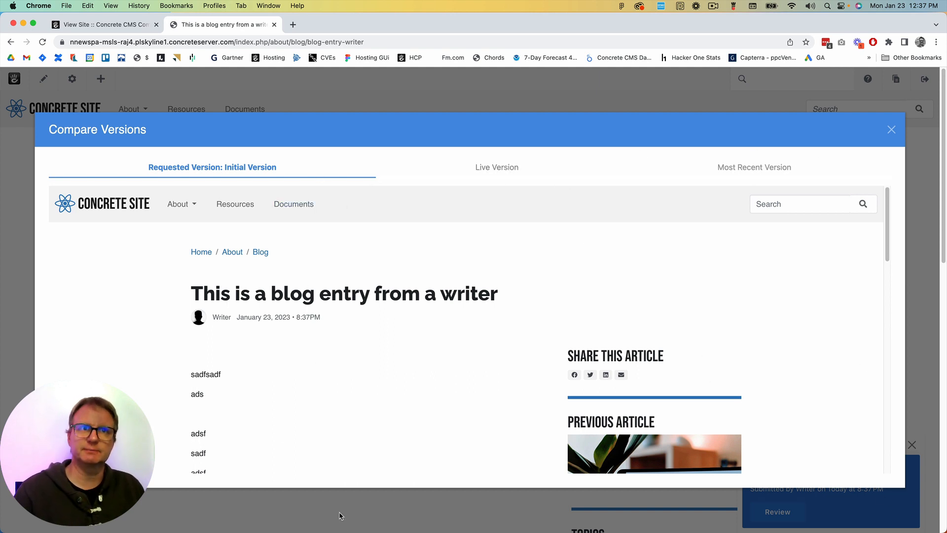
click(891, 130)
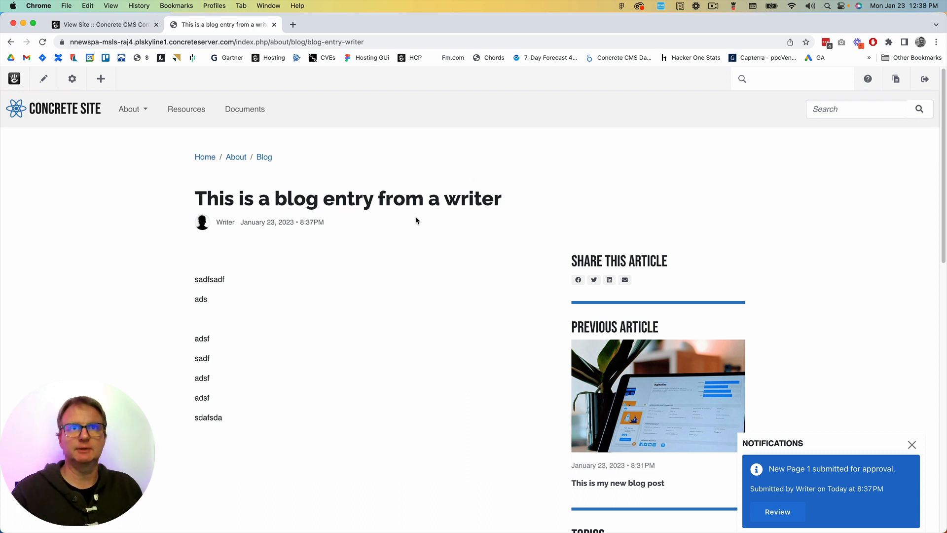
Edit the page's content block to remove the blank first line and bold "sadfsadf", saving the block
click(44, 78)
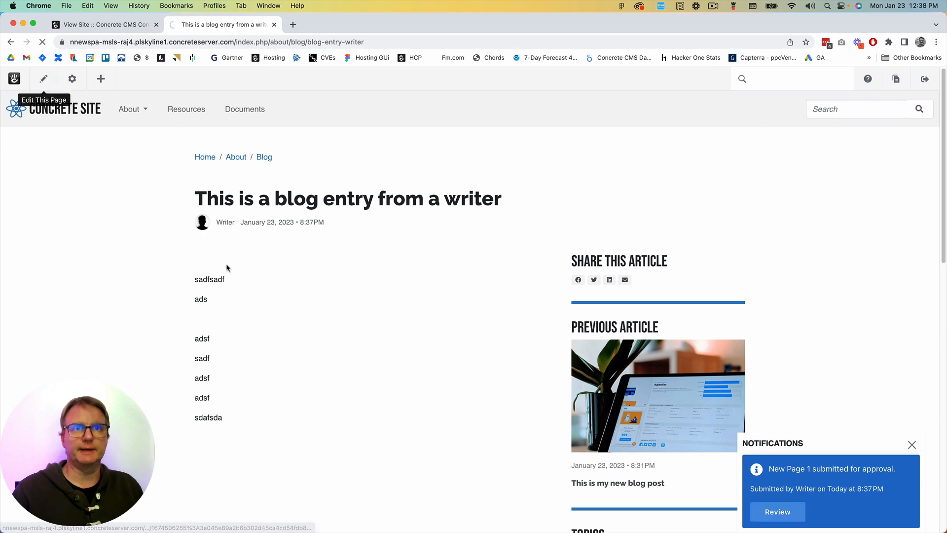
click(231, 330)
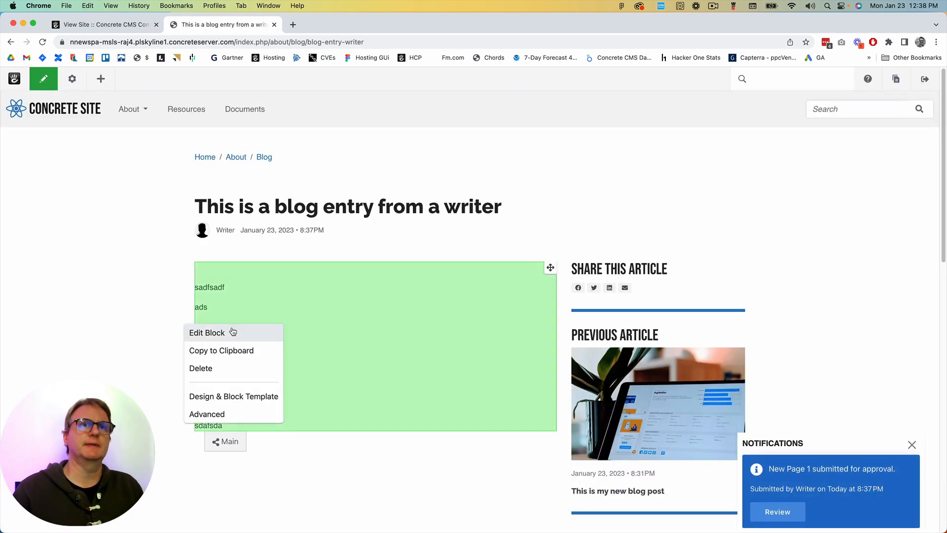
click(232, 332)
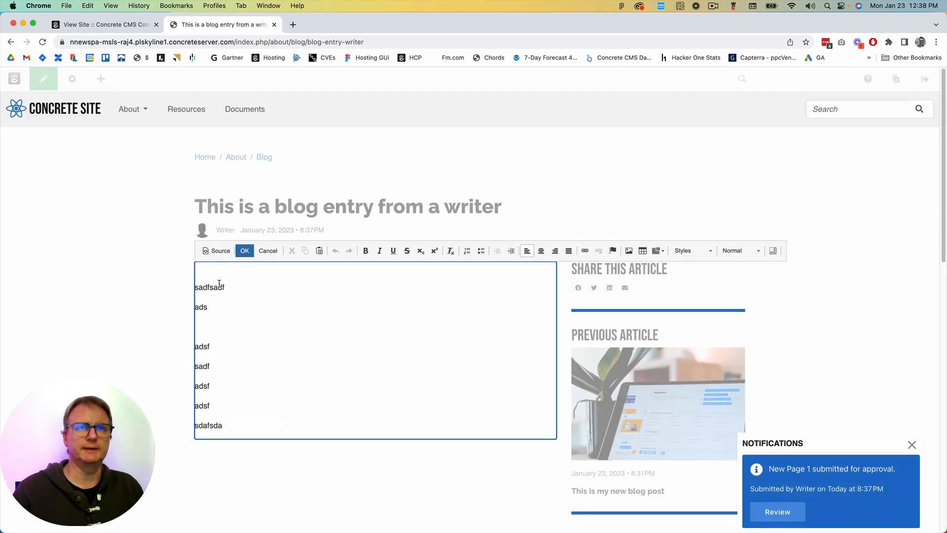
key(Delete)
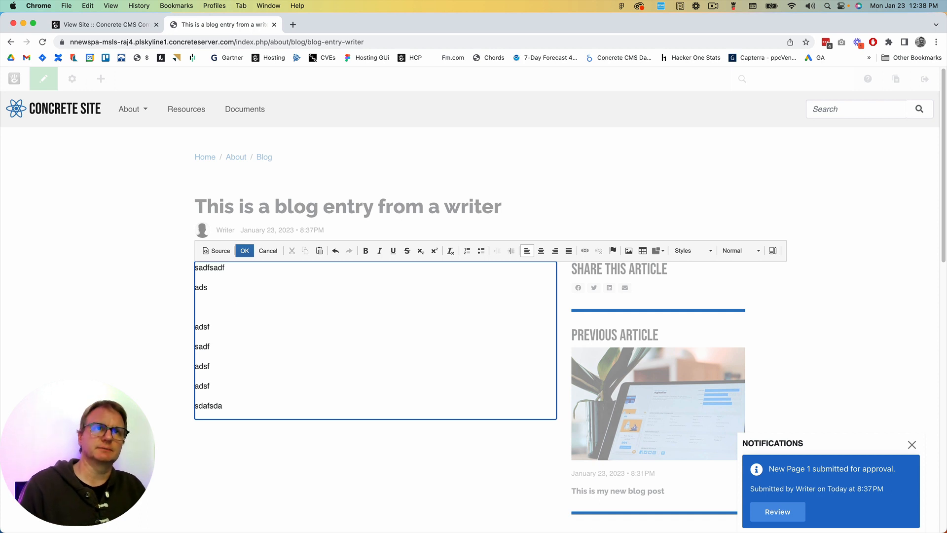
key(shift+Down)
click(366, 250)
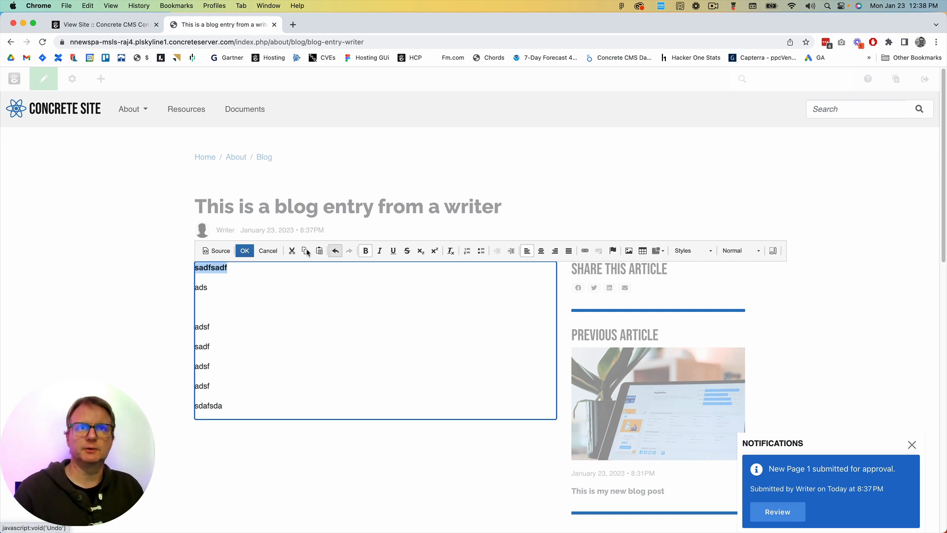
click(245, 250)
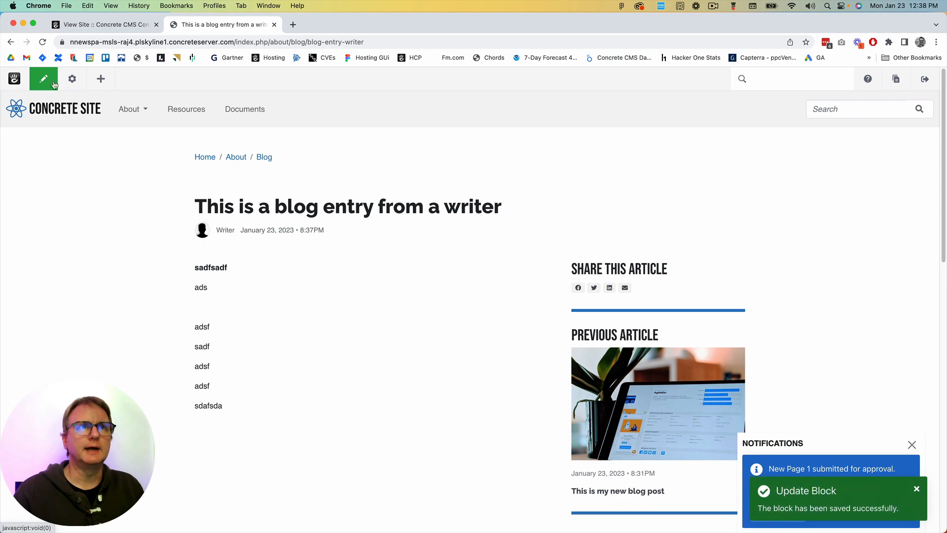
Submit the edited blog page for approval and dismiss the notifications
click(43, 79)
click(67, 183)
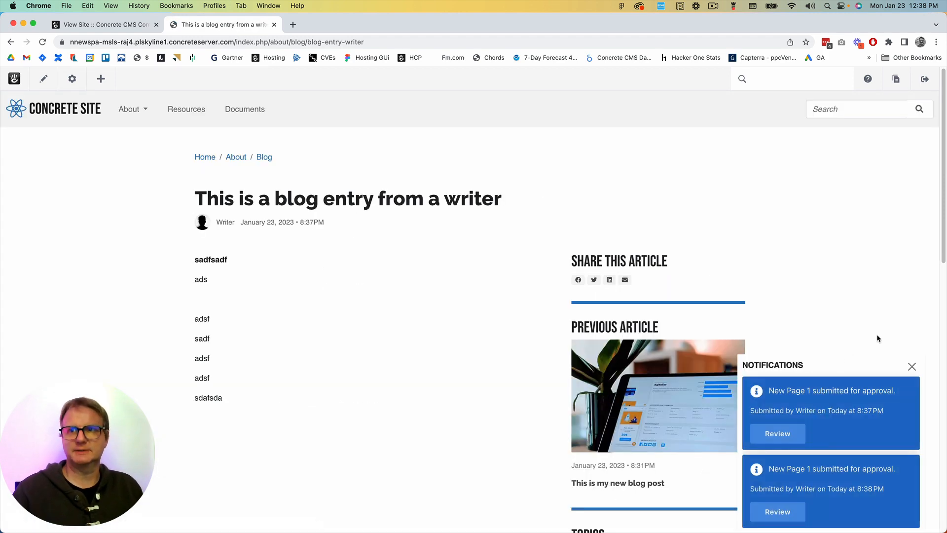
click(912, 366)
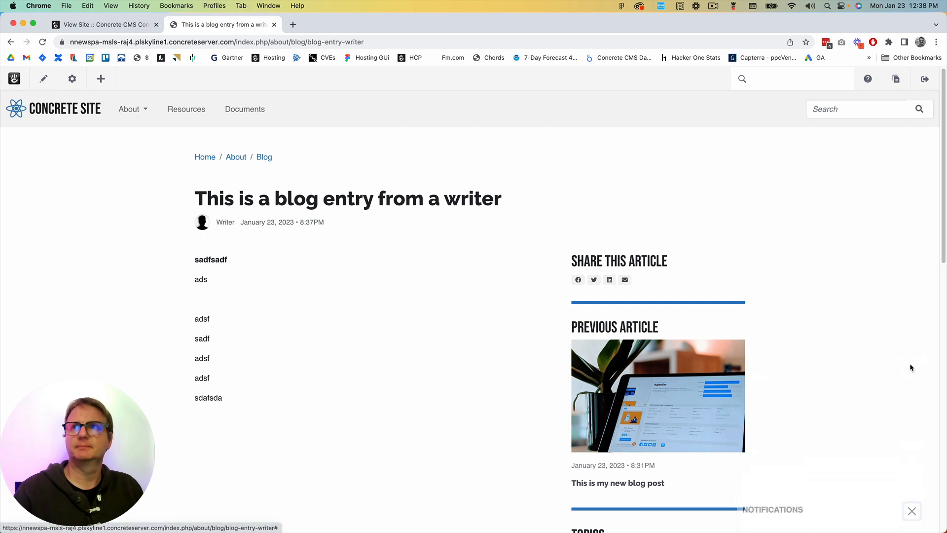
Sign out of the writer account and reopen the site as administrator from the hosting project's installation page
click(932, 81)
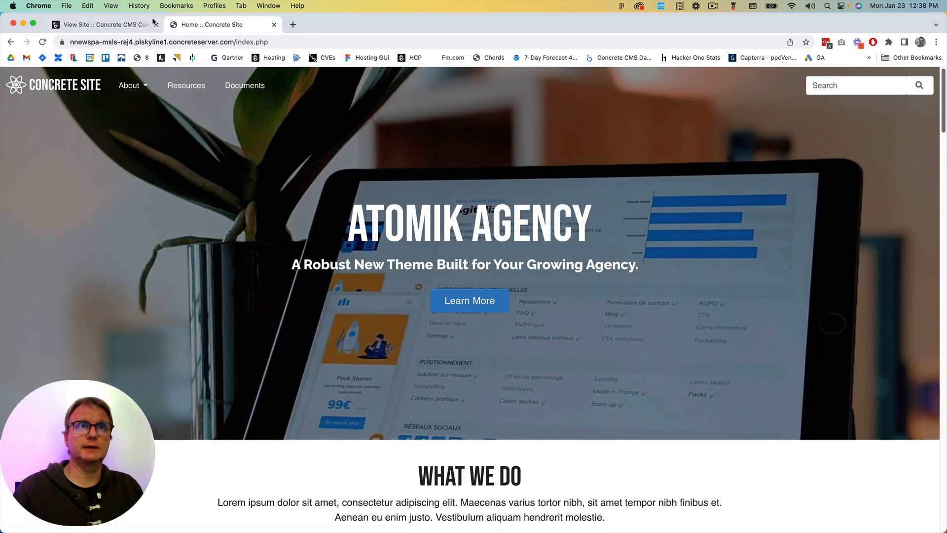
click(152, 22)
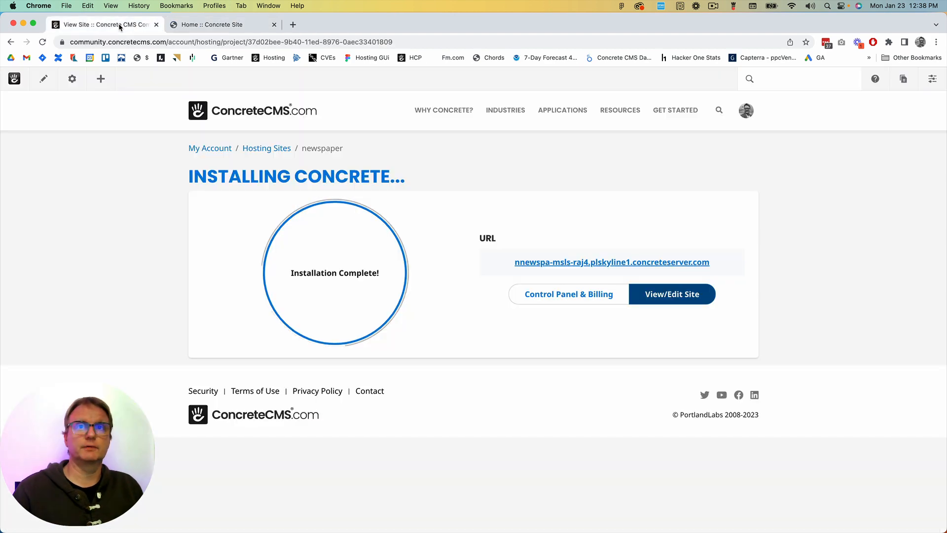
click(636, 294)
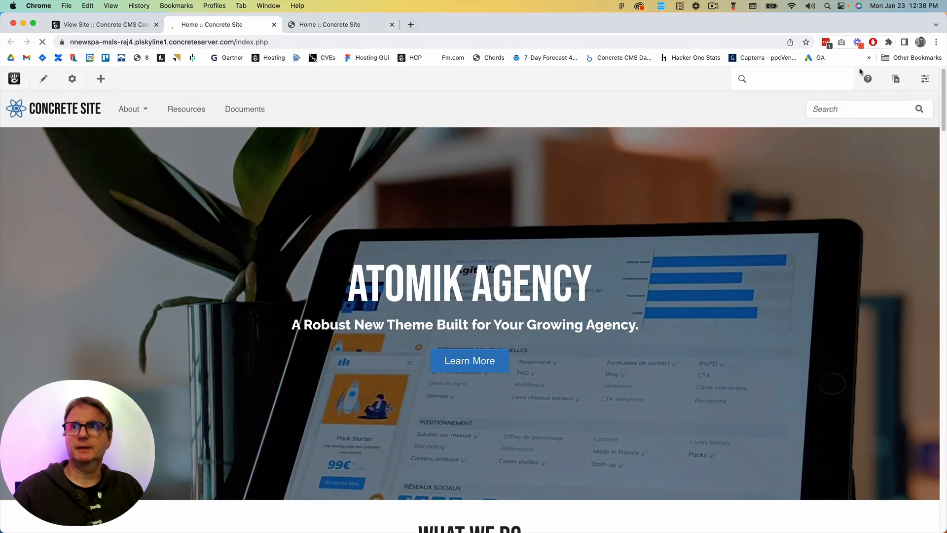
Open the Editor account from the dashboard's user search, sign in as that user, and close the leftover site tab
click(927, 81)
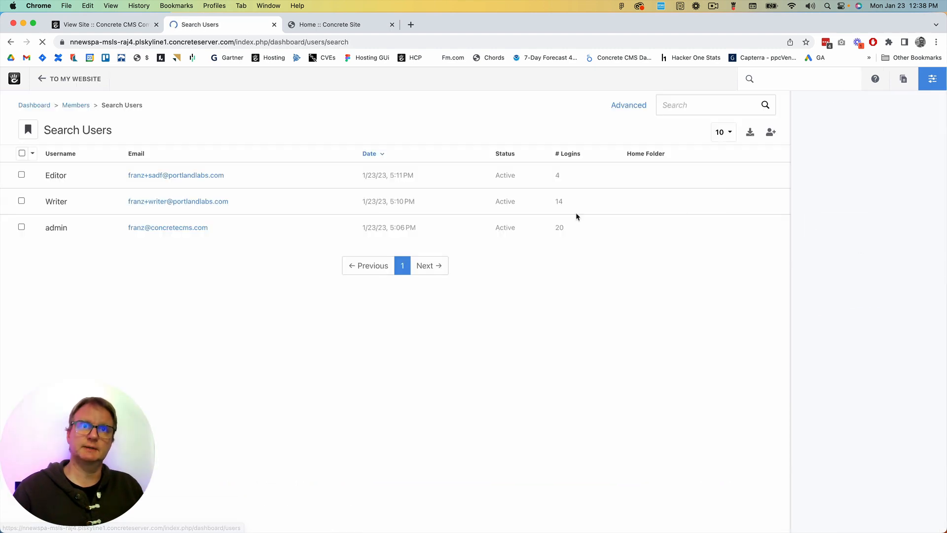
click(61, 179)
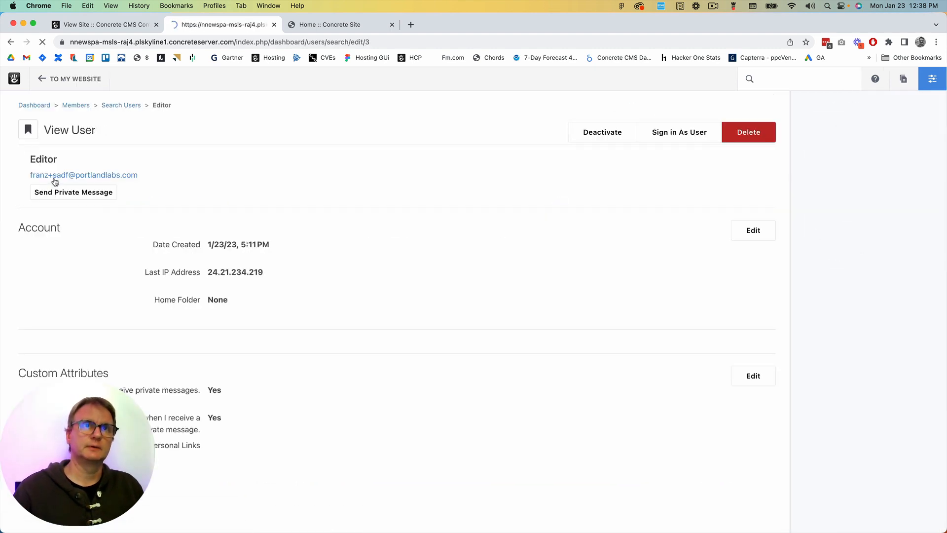
click(680, 139)
click(598, 337)
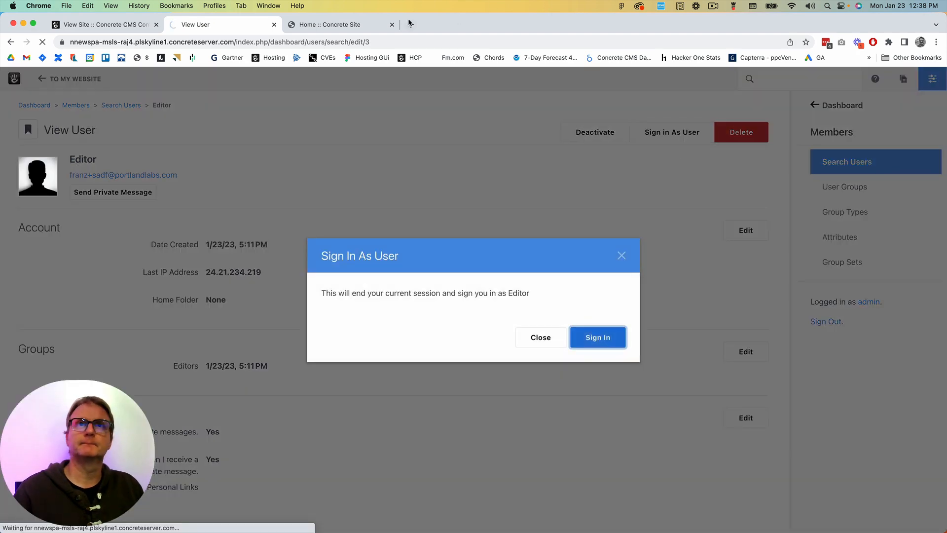
click(392, 24)
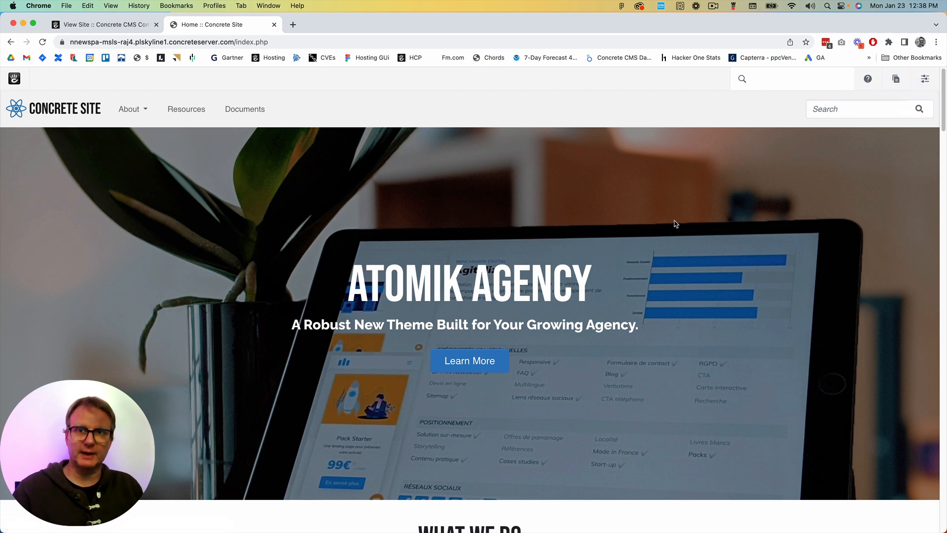
Open the Waiting for Me list and approve the writer's blog entry request submitted at 8:38 PM
click(925, 79)
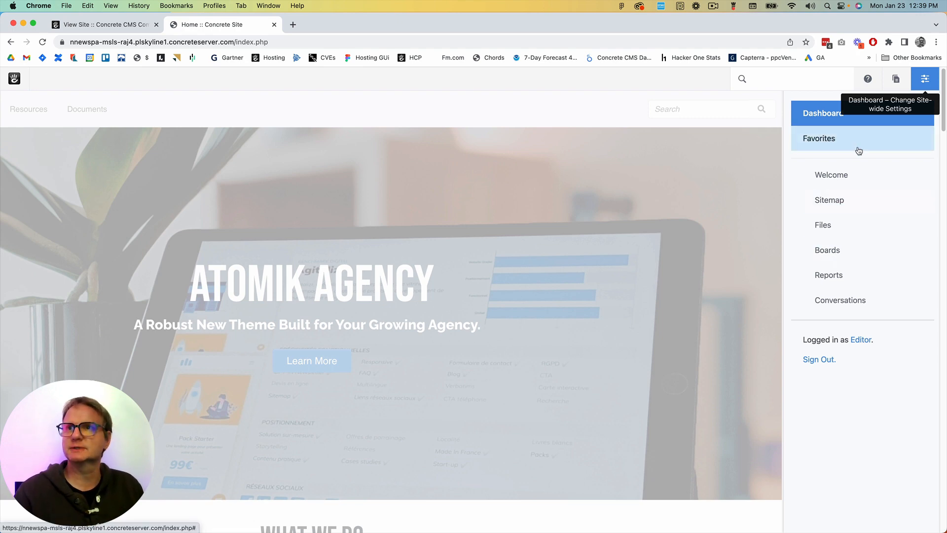
click(840, 175)
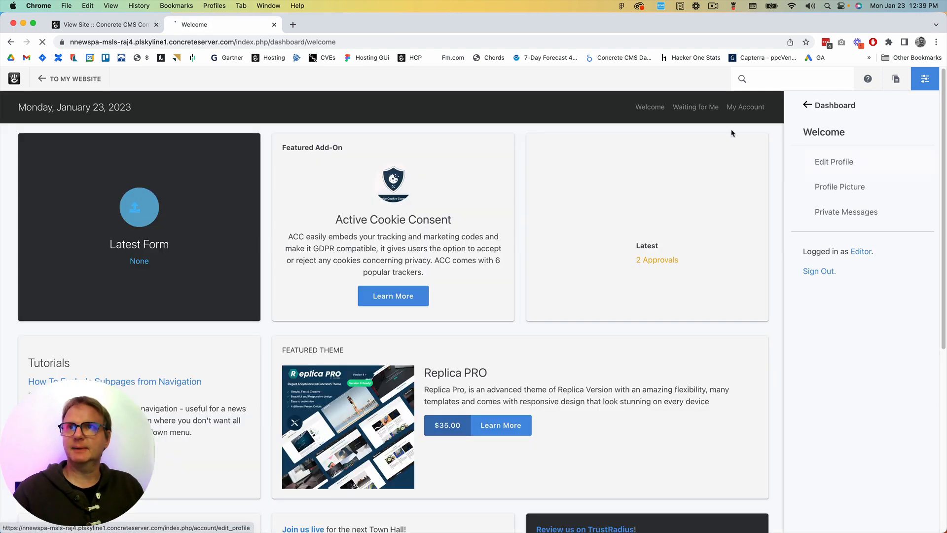
click(694, 121)
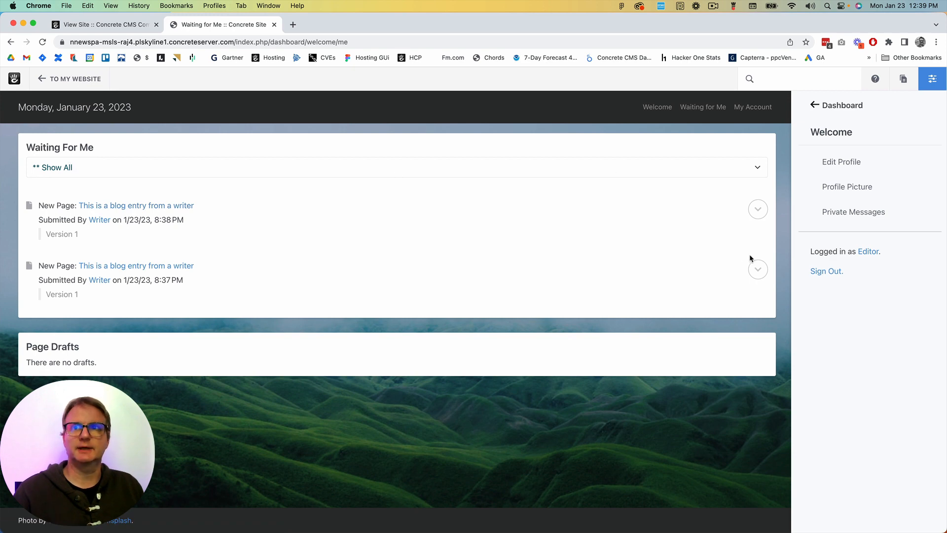
click(759, 270)
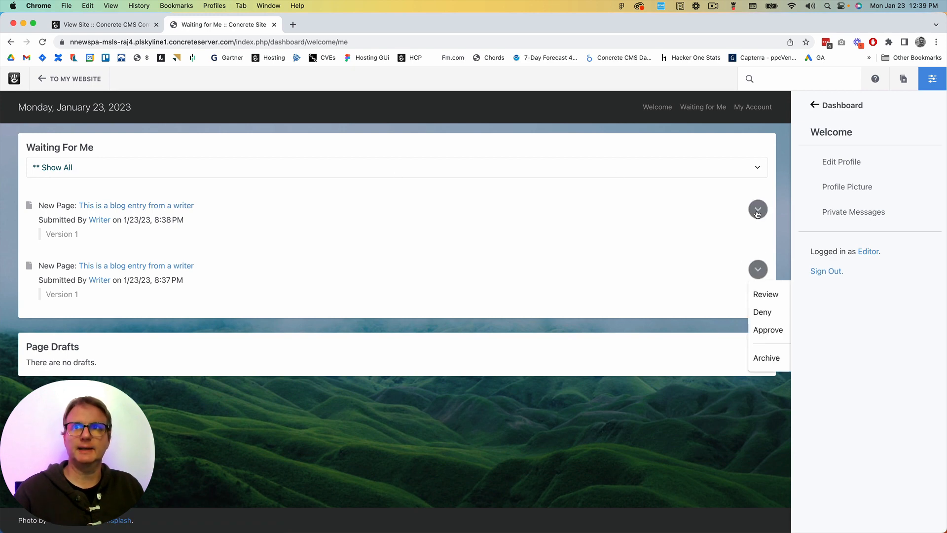
click(759, 209)
click(782, 269)
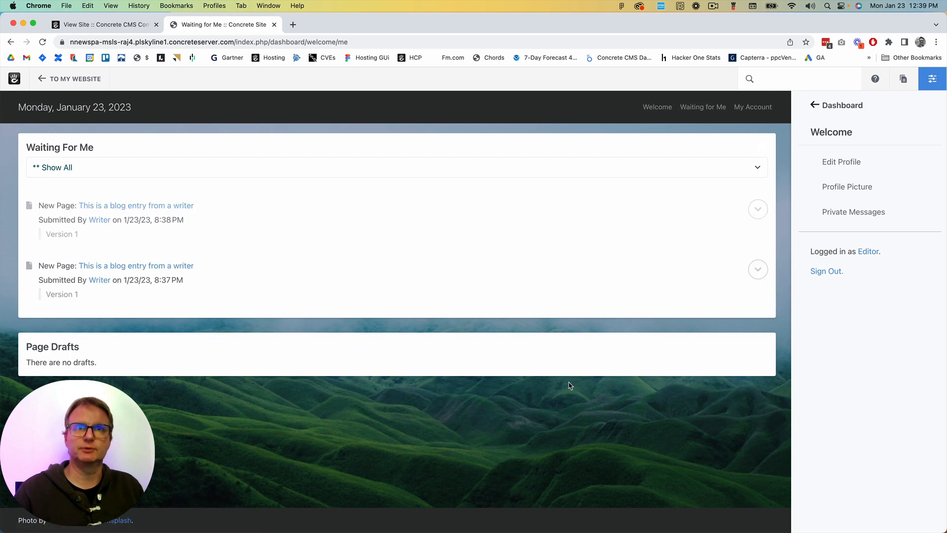
Open the writer's blog entry, reload it, and deny the remaining Version 1 approval request submitted at 8:37 PM
click(141, 207)
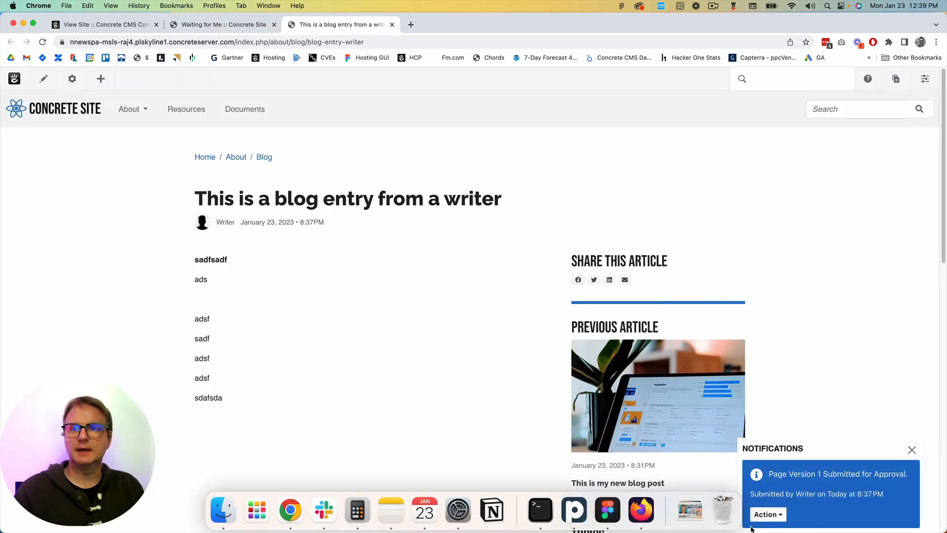
click(912, 450)
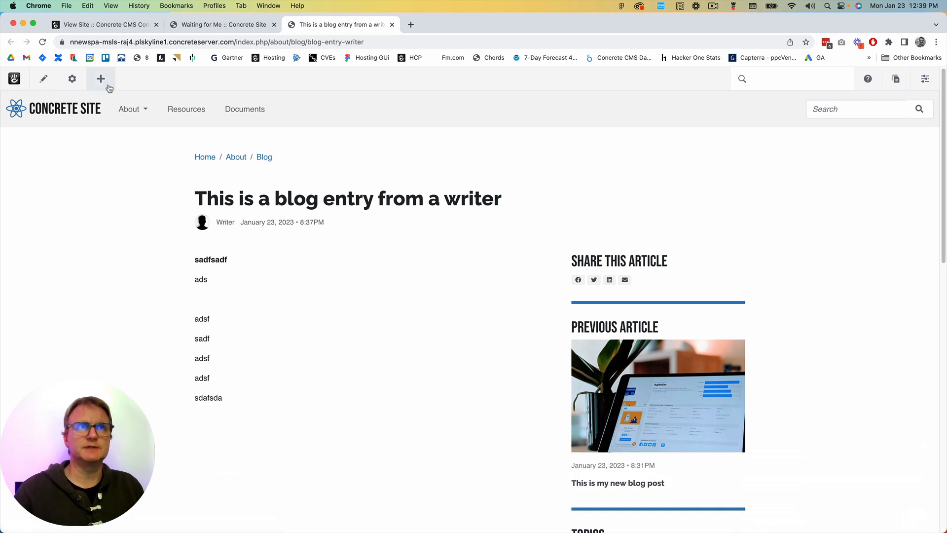
click(86, 45)
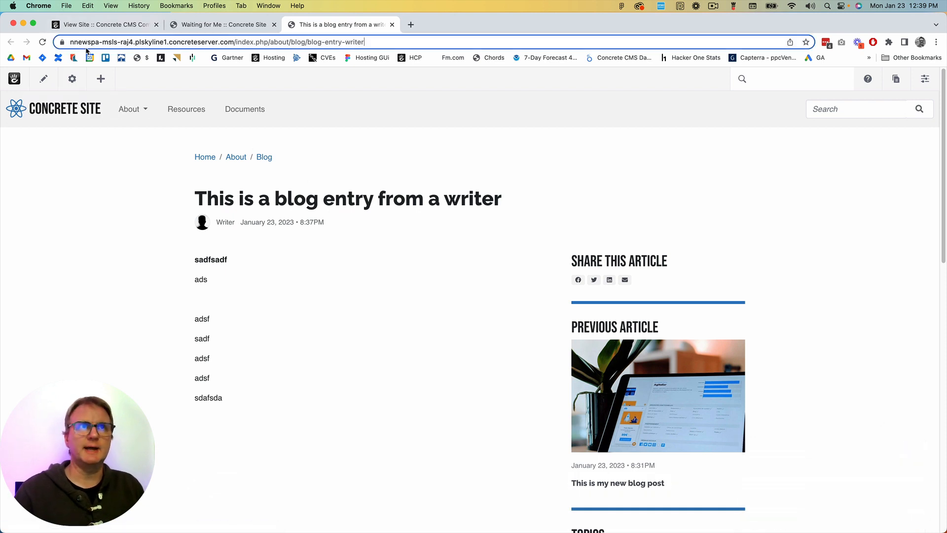
key(Return)
scroll(720, 341, down, 1)
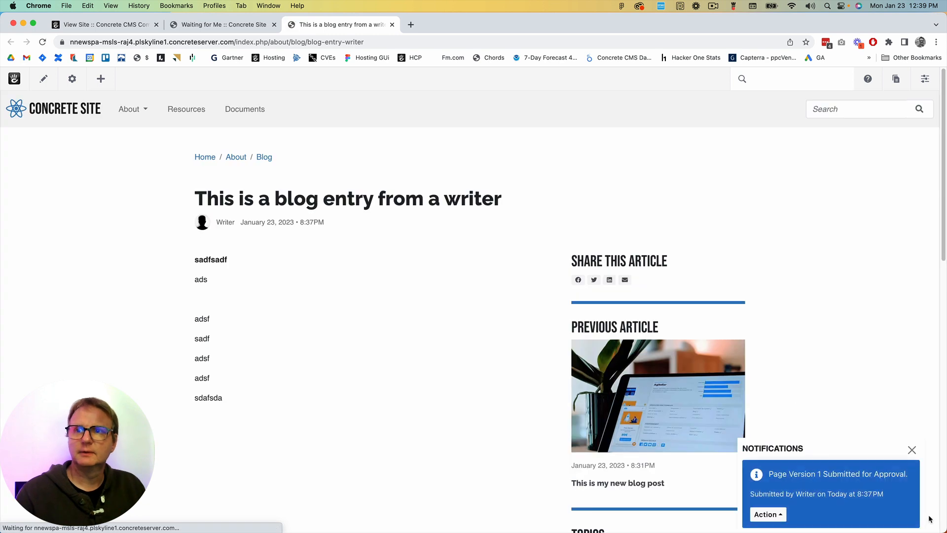
click(768, 514)
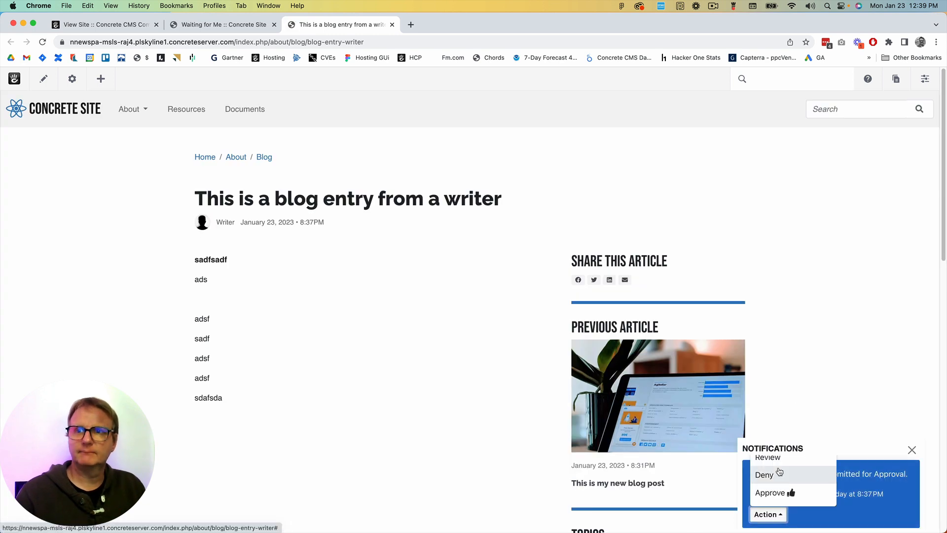
click(779, 473)
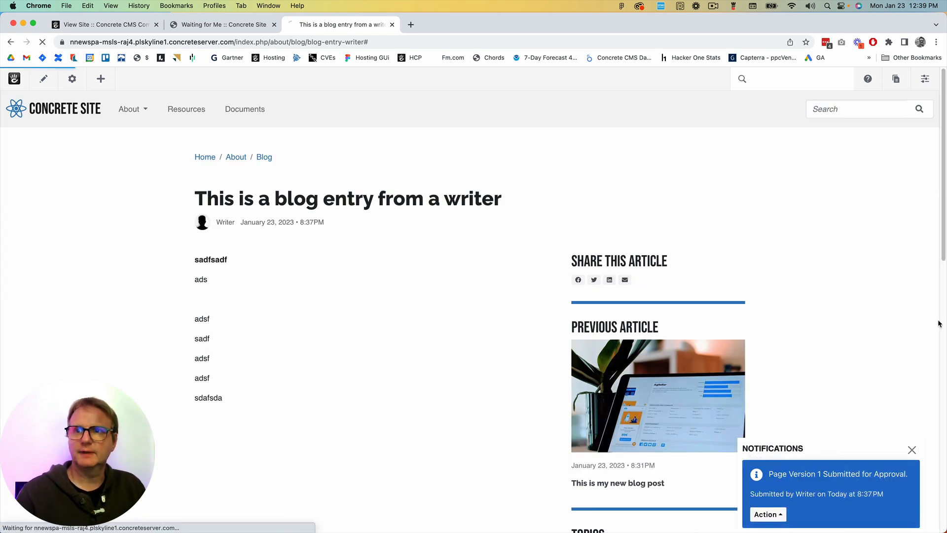
Check the version history of the blog entry in its page settings
click(72, 78)
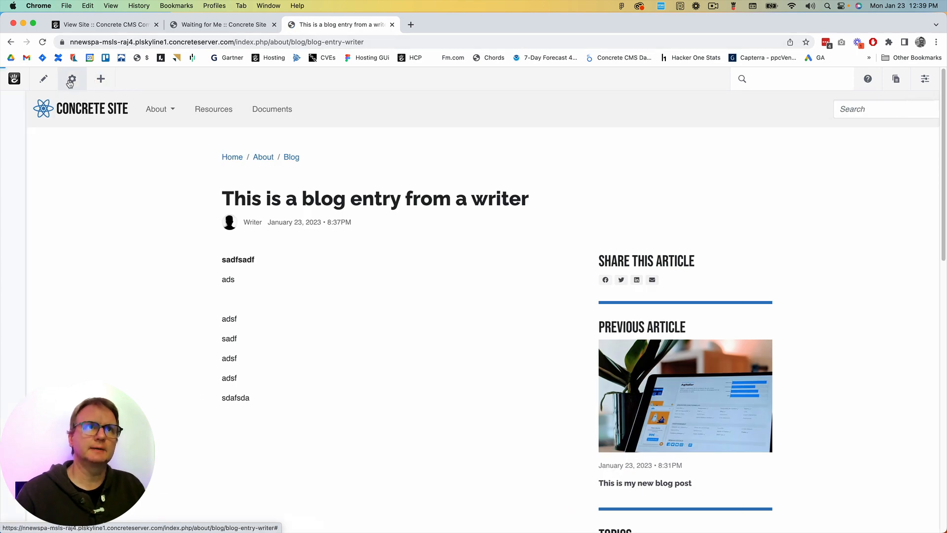
click(49, 254)
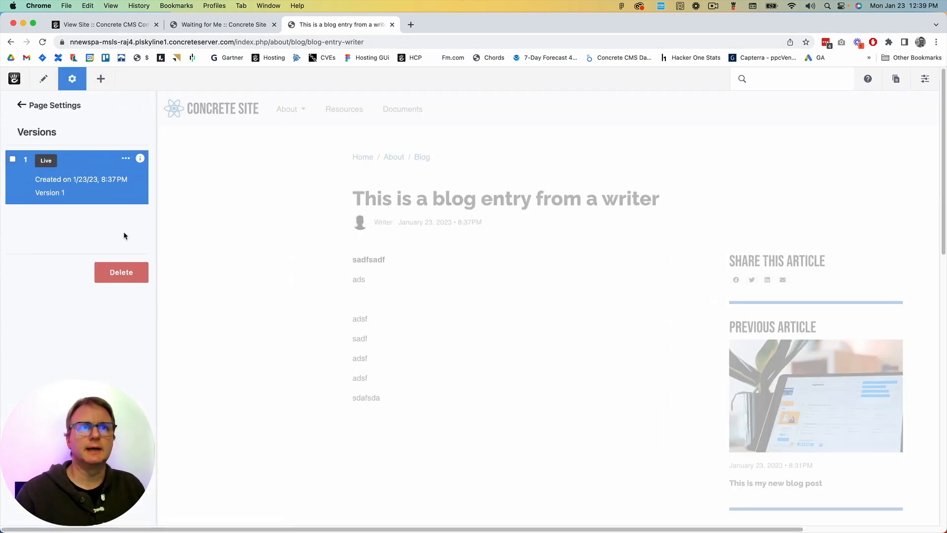
click(72, 78)
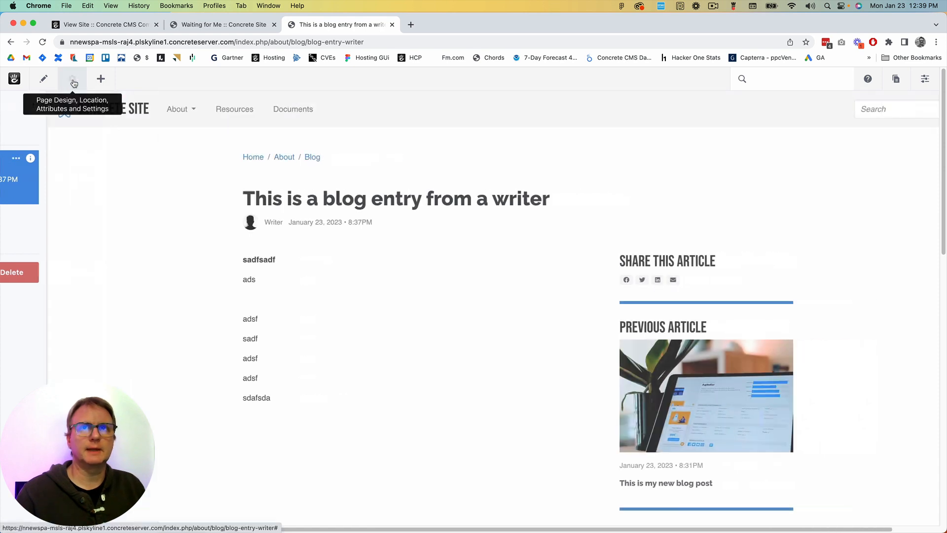
Sign out of the editor account and return to the writer's blog entry page
click(925, 79)
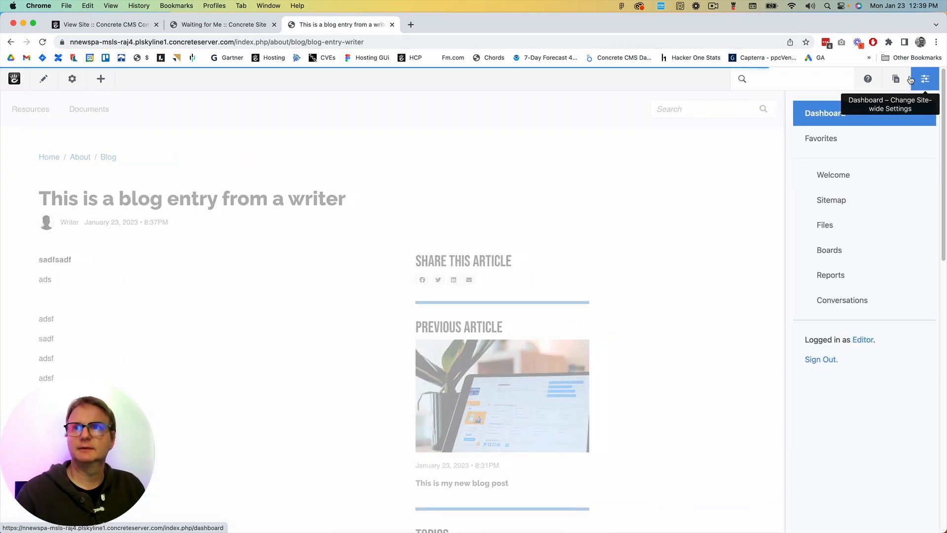
click(823, 359)
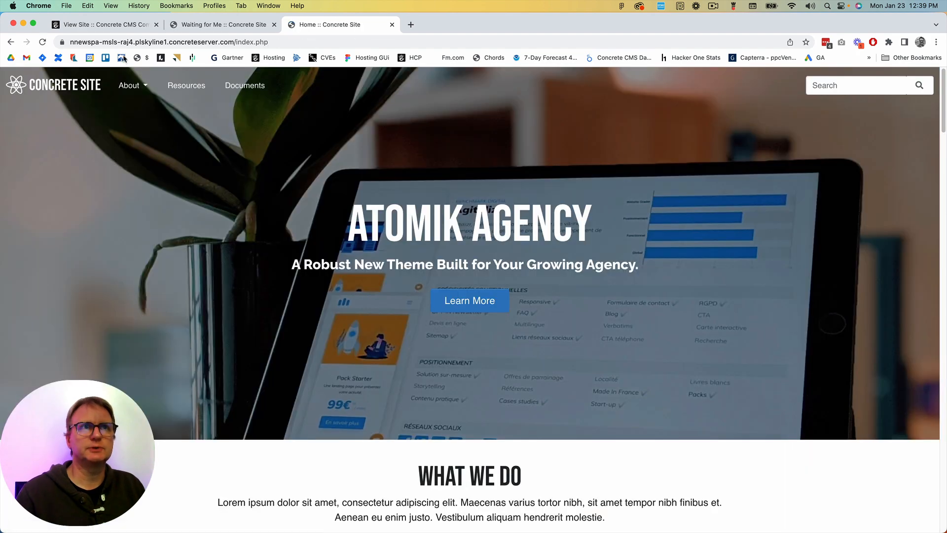
right_click(10, 42)
click(32, 60)
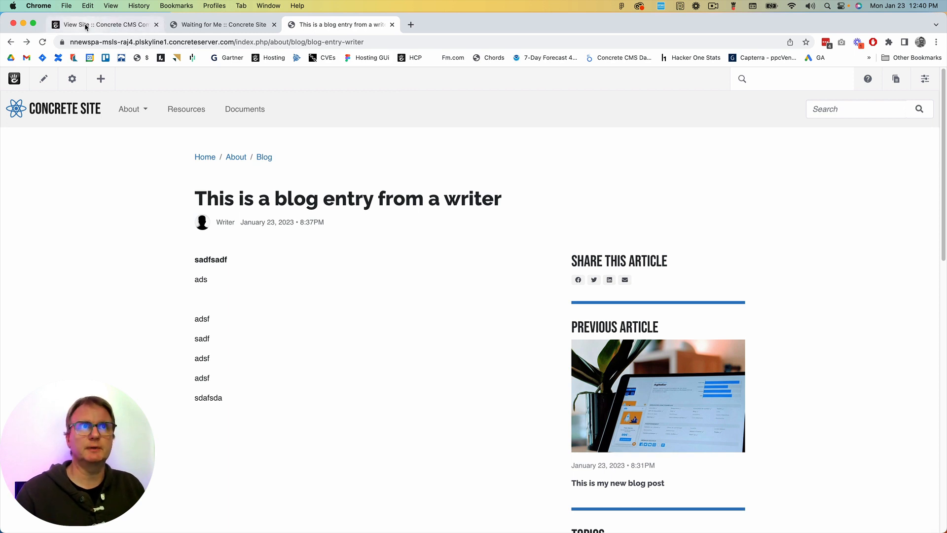
Reopen the site as administrator from the hosting project page and close the old blog entry tab
click(101, 24)
click(687, 295)
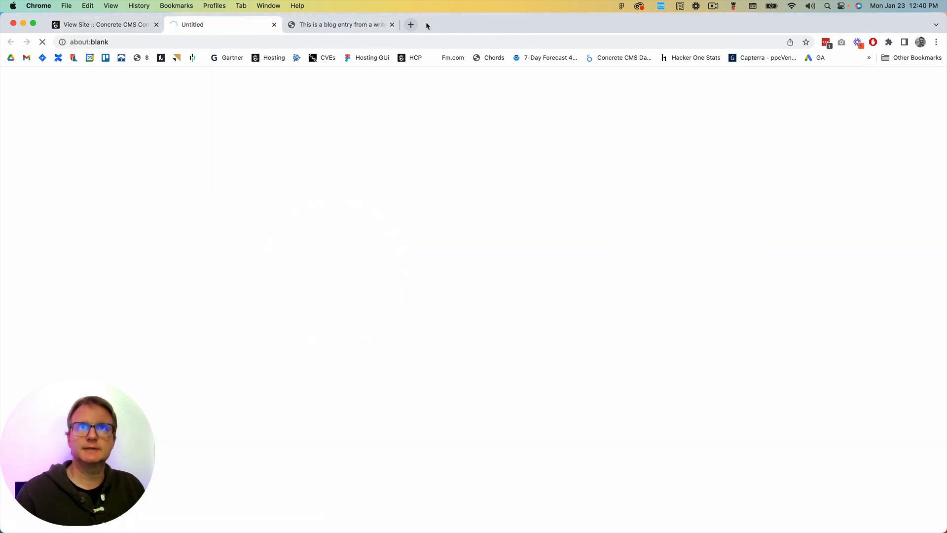
click(392, 24)
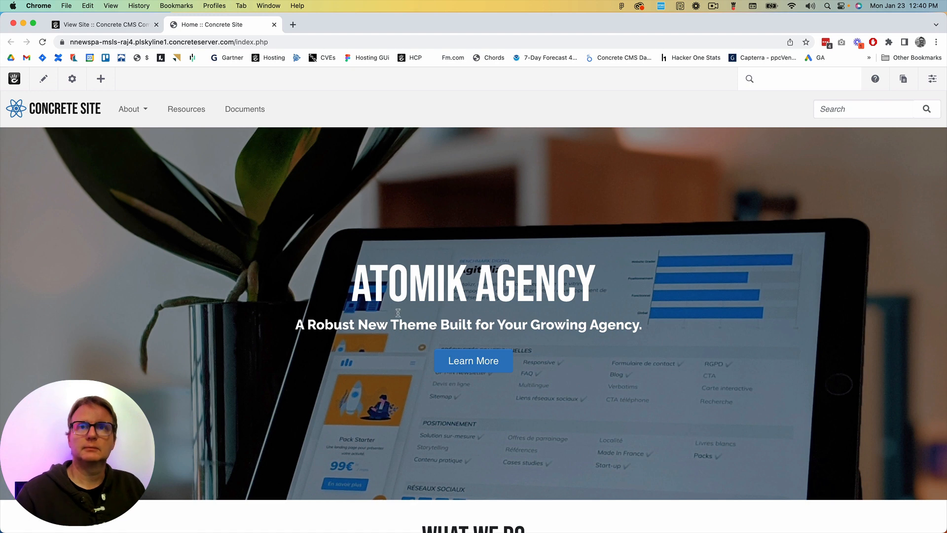
Open the Blog page under About and look over its current listing of posts
mouse_move(139, 113)
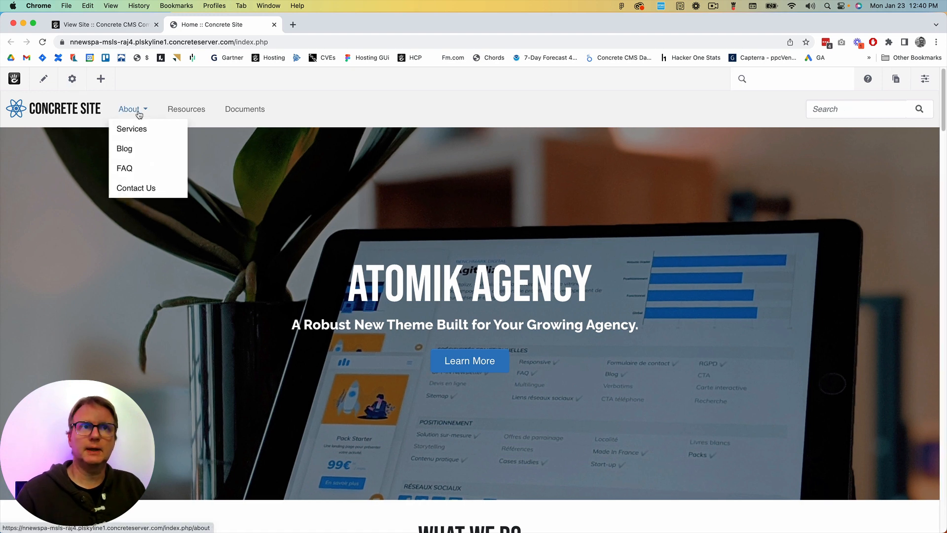
click(130, 150)
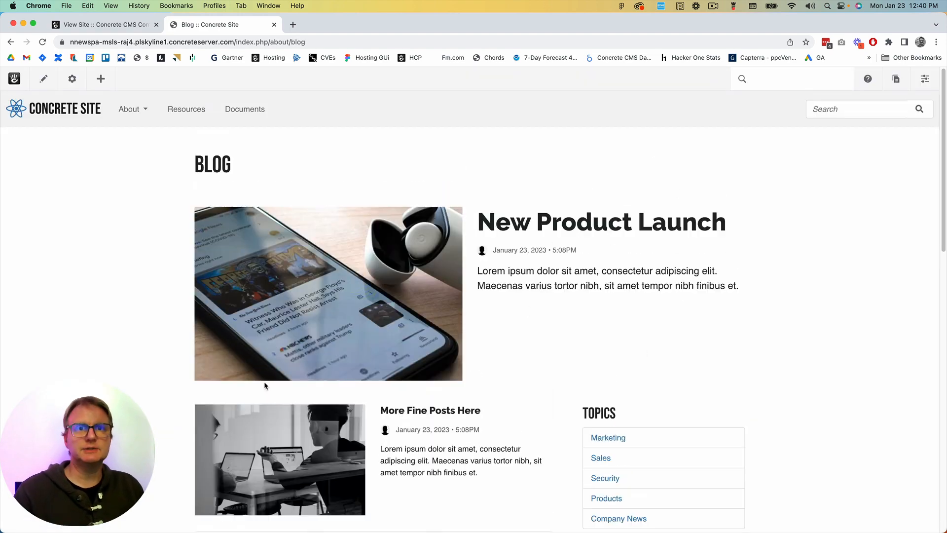
scroll(265, 385, down, 2)
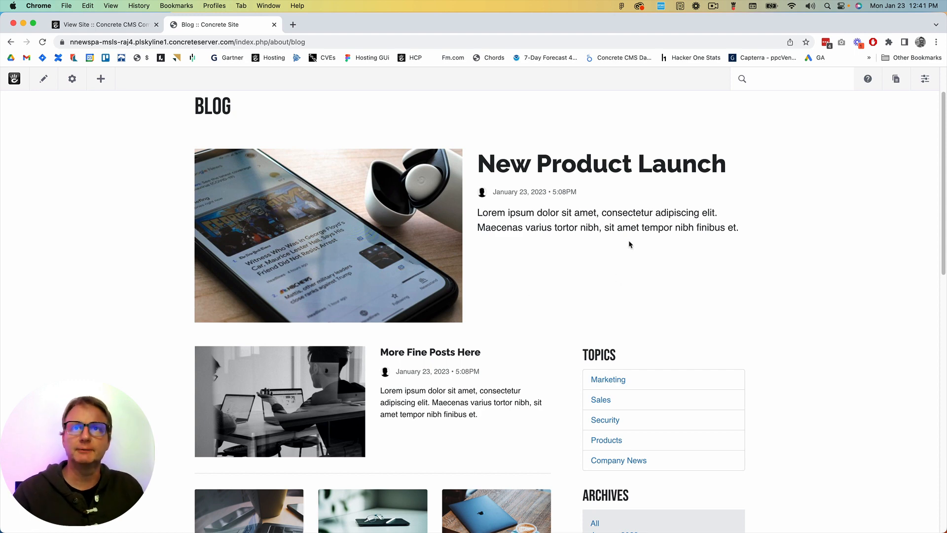
Edit the Blog page's board block, refresh its instance to pull in the newest posts, and look over the updated listing
click(44, 80)
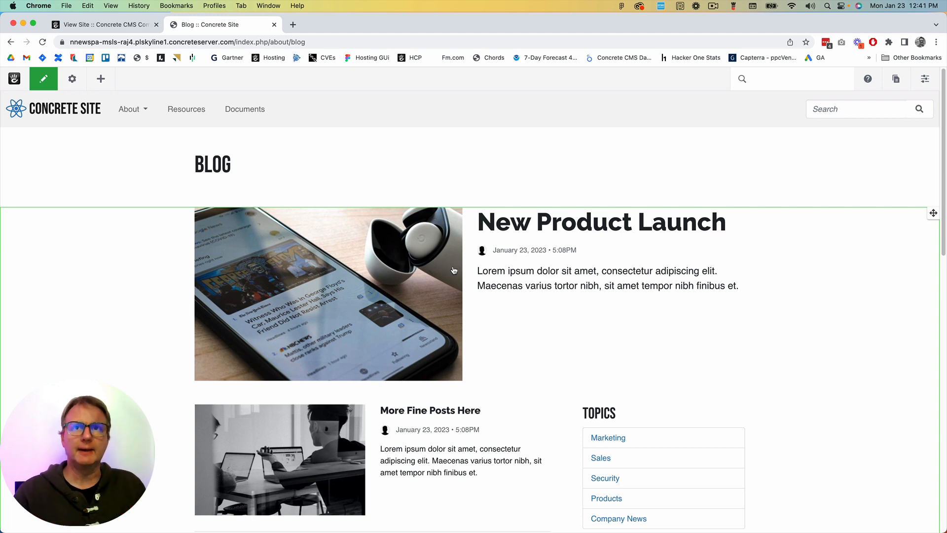
click(94, 279)
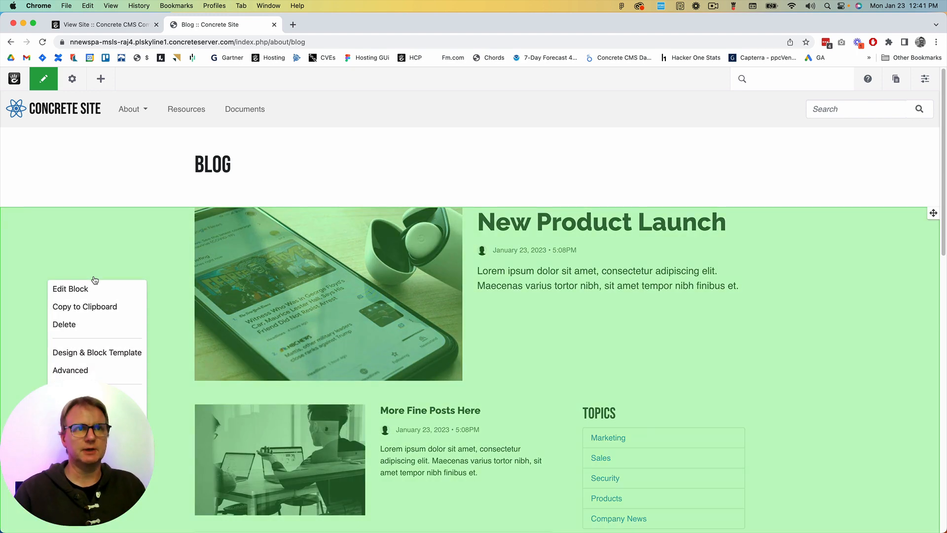
click(93, 289)
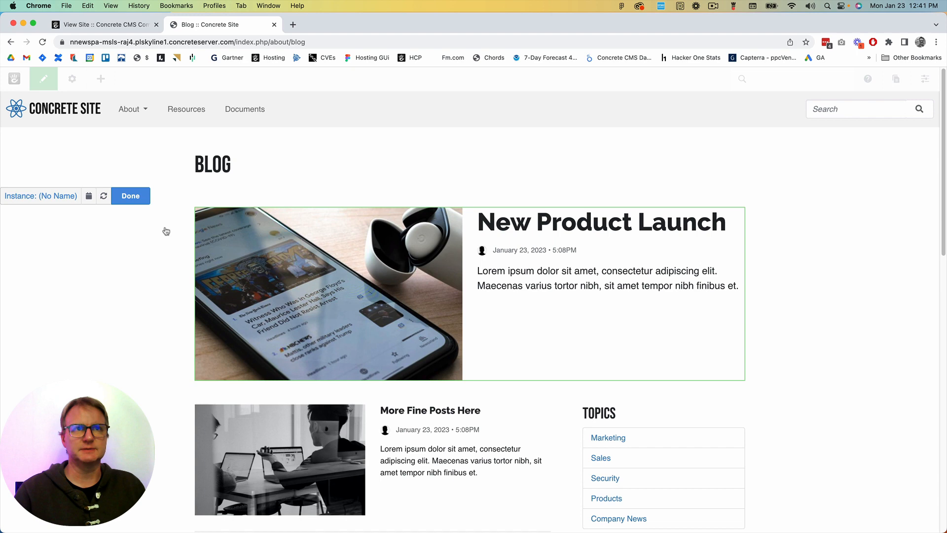
click(104, 196)
click(158, 280)
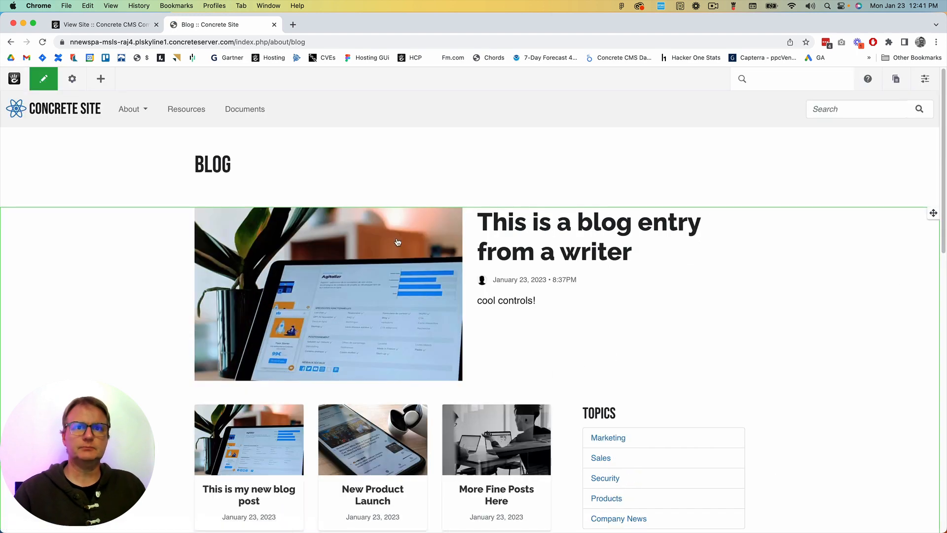
scroll(460, 375, down, 1)
scroll(460, 374, down, 5)
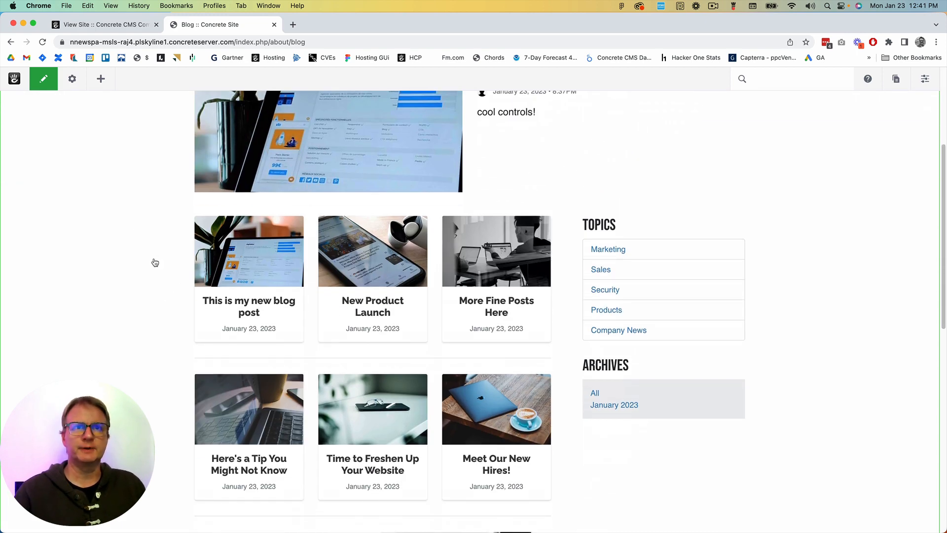
scroll(152, 259, up, 5)
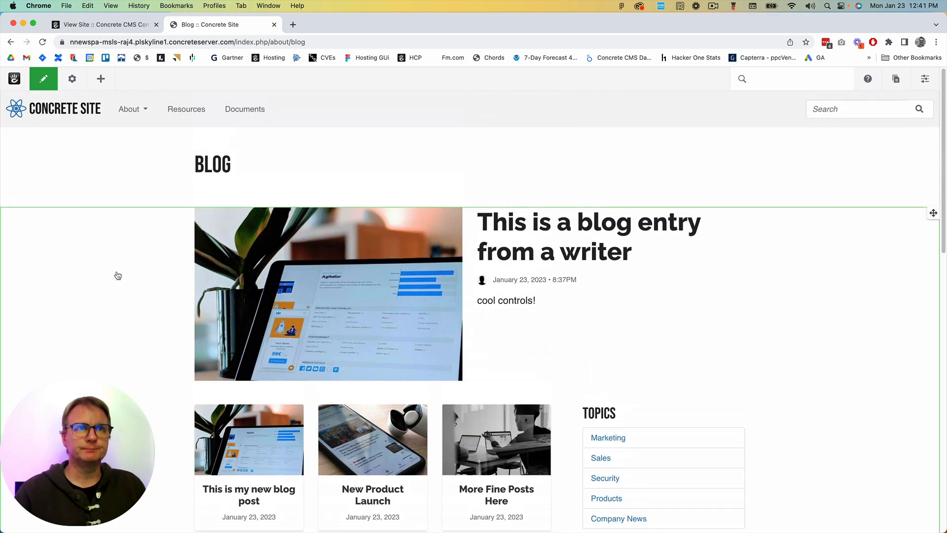
Open the Blog page's board block for editing, regenerate its display, and look over the resulting post layout
click(119, 276)
click(84, 289)
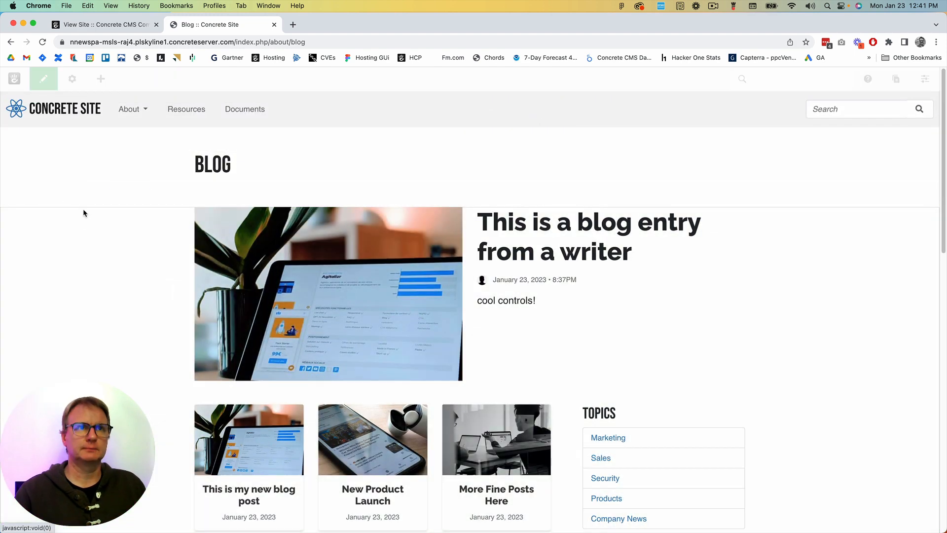
click(101, 199)
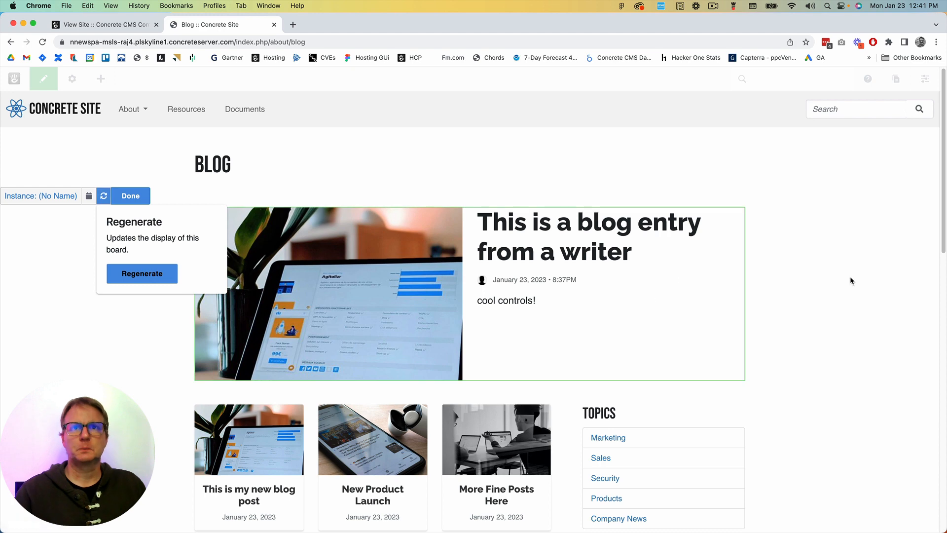
click(141, 273)
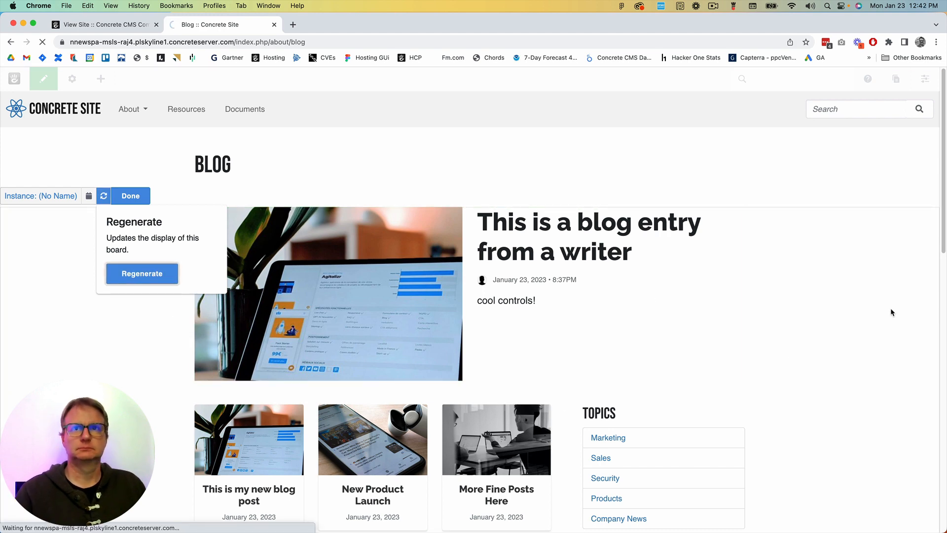
scroll(690, 344, down, 7)
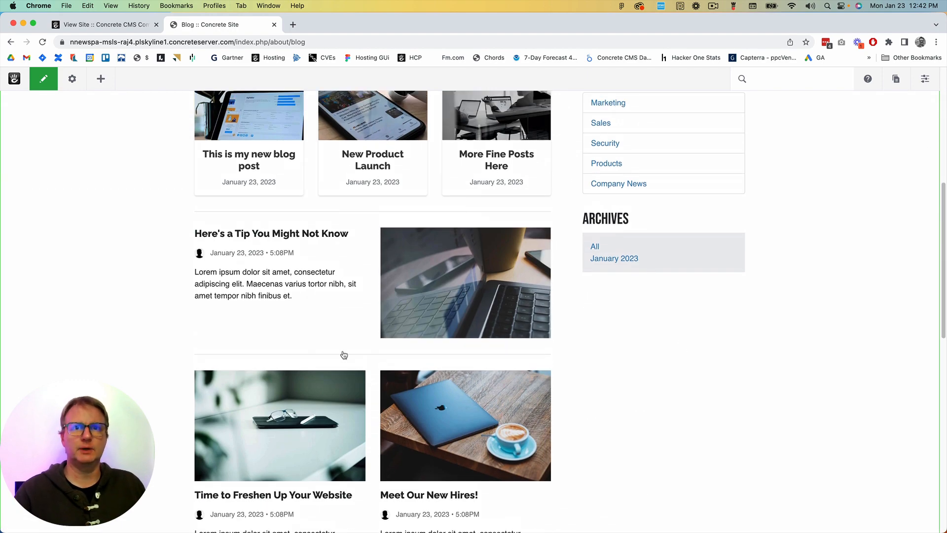
scroll(209, 203, up, 2)
scroll(209, 203, up, 2)
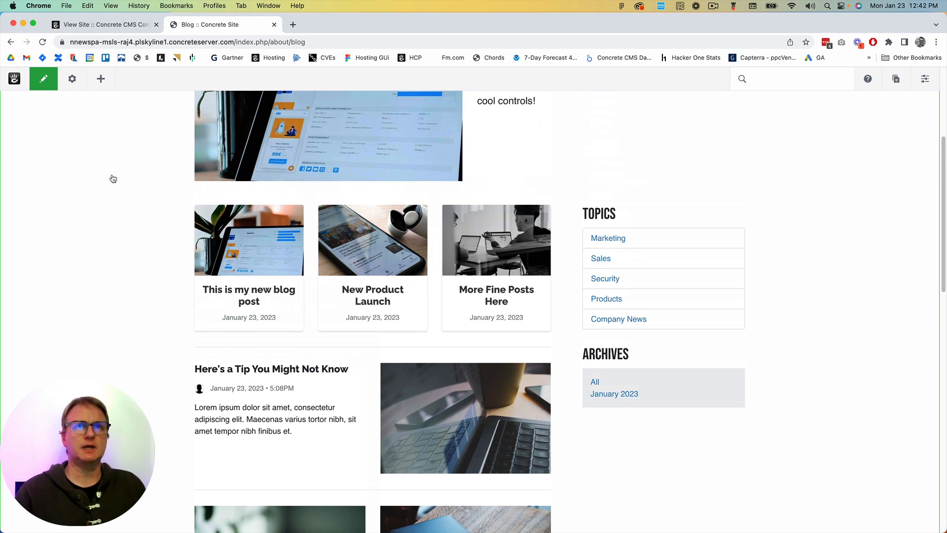
Edit the board block and pin the "Here's a Tip You Might Not Know" post to the board
scroll(118, 193, up, 5)
click(77, 244)
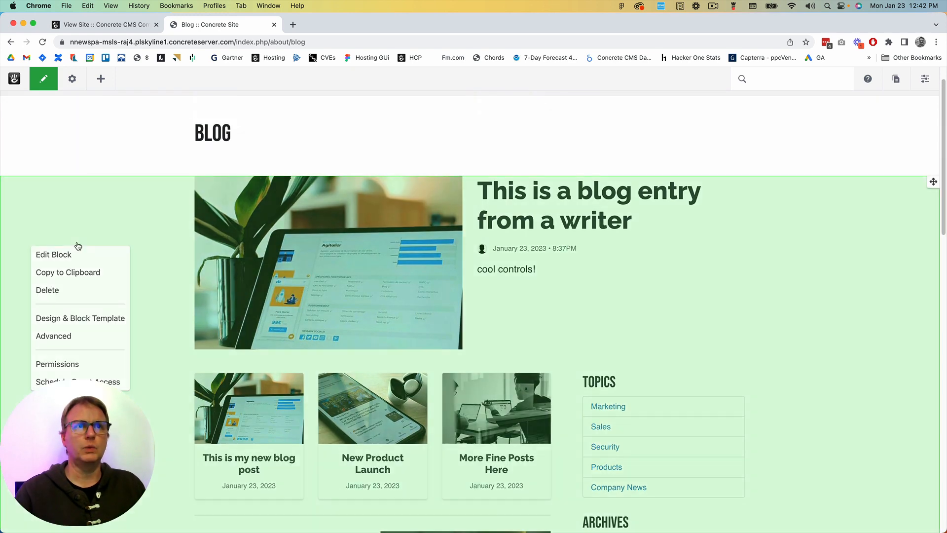
click(74, 253)
scroll(448, 337, down, 6)
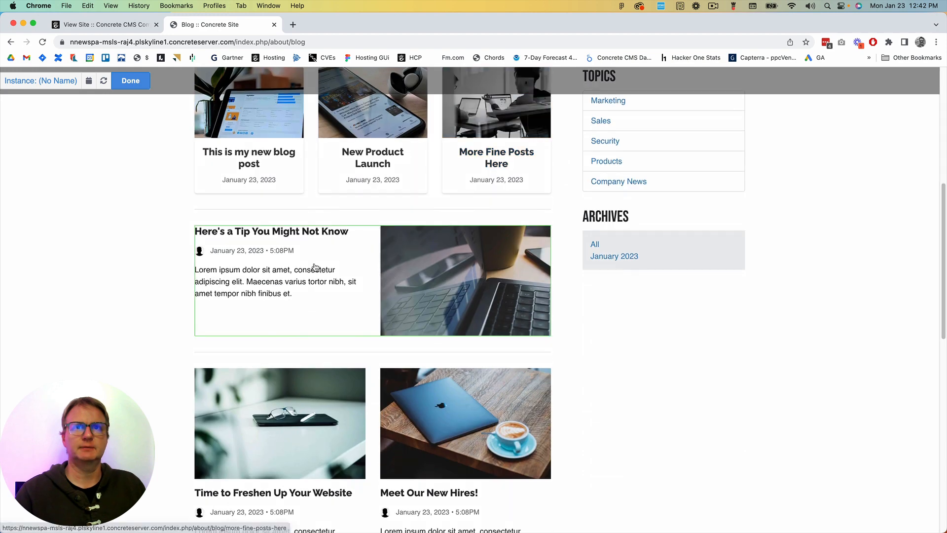
click(279, 270)
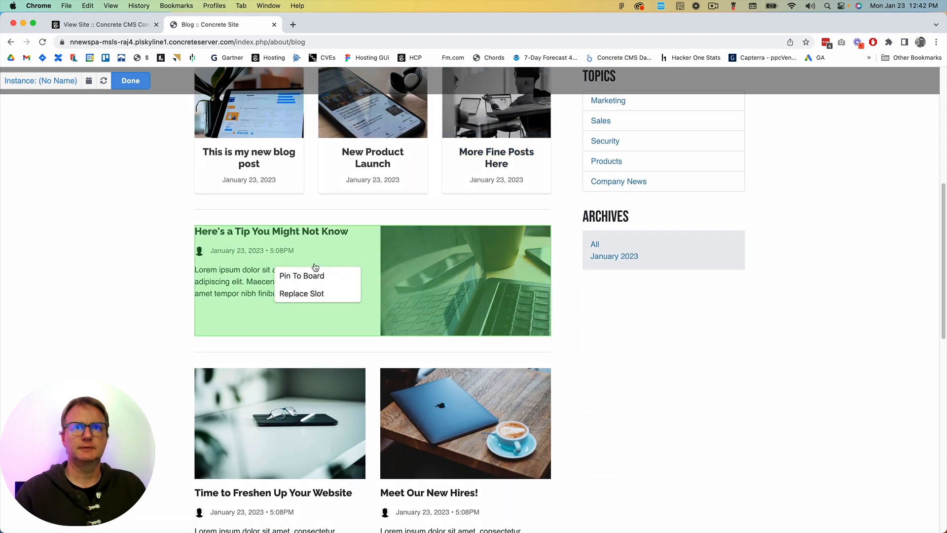
click(345, 277)
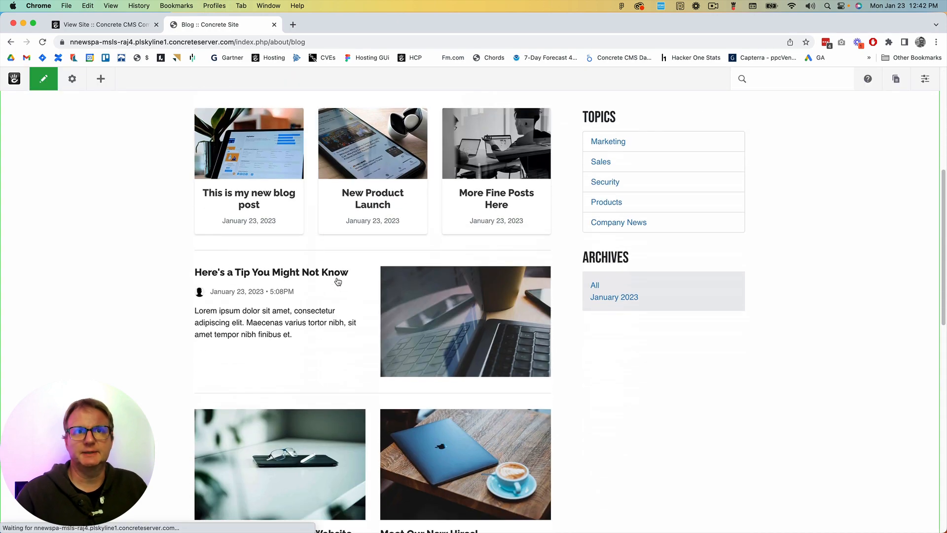
Reopen the board block for editing and regenerate the board around the pinned tip post
scroll(212, 246, up, 5)
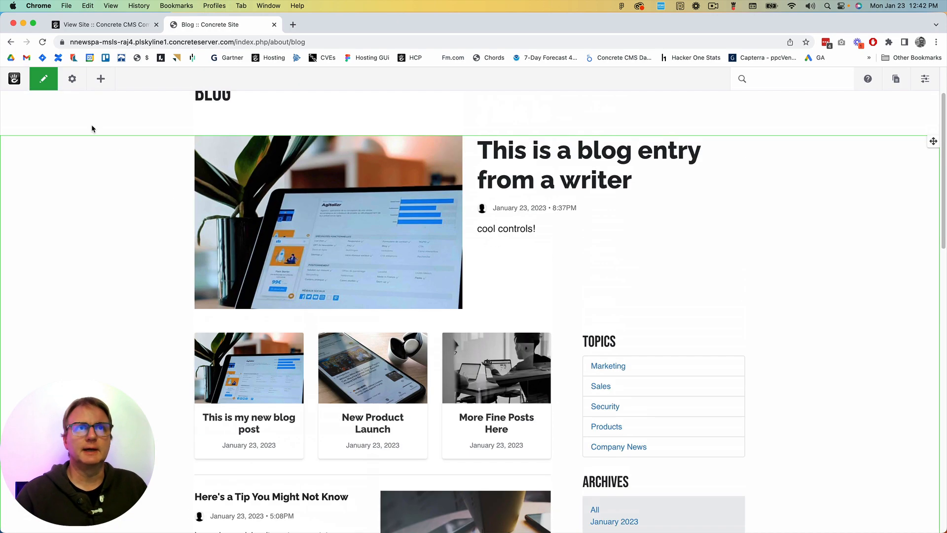
click(93, 223)
click(74, 231)
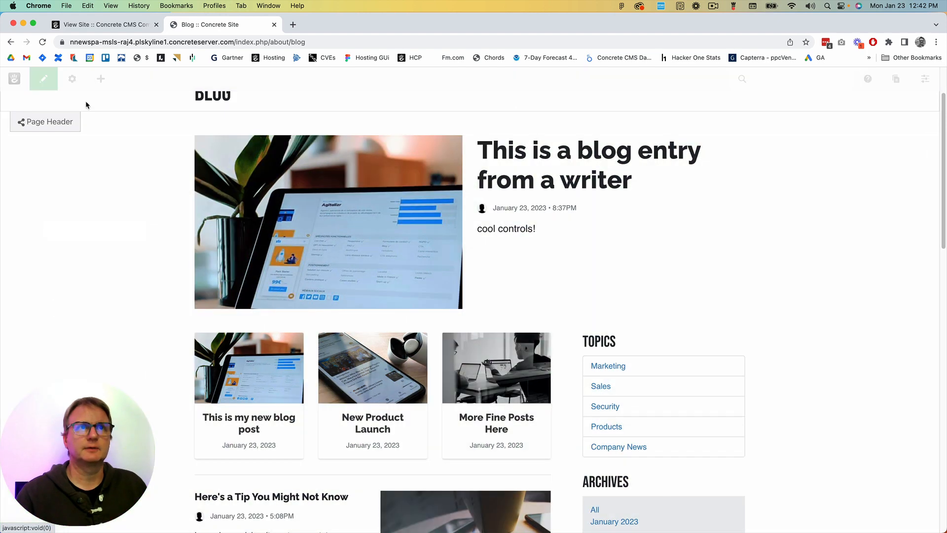
click(103, 127)
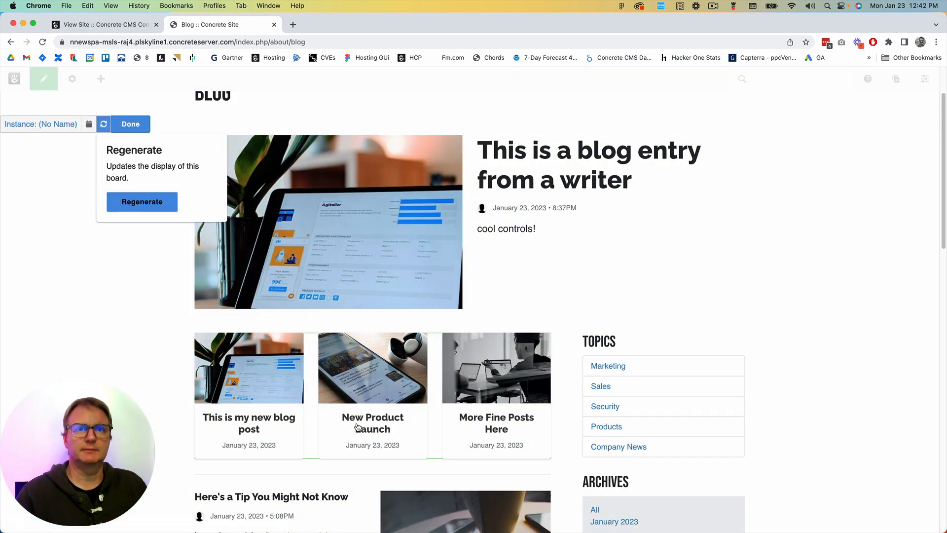
click(142, 201)
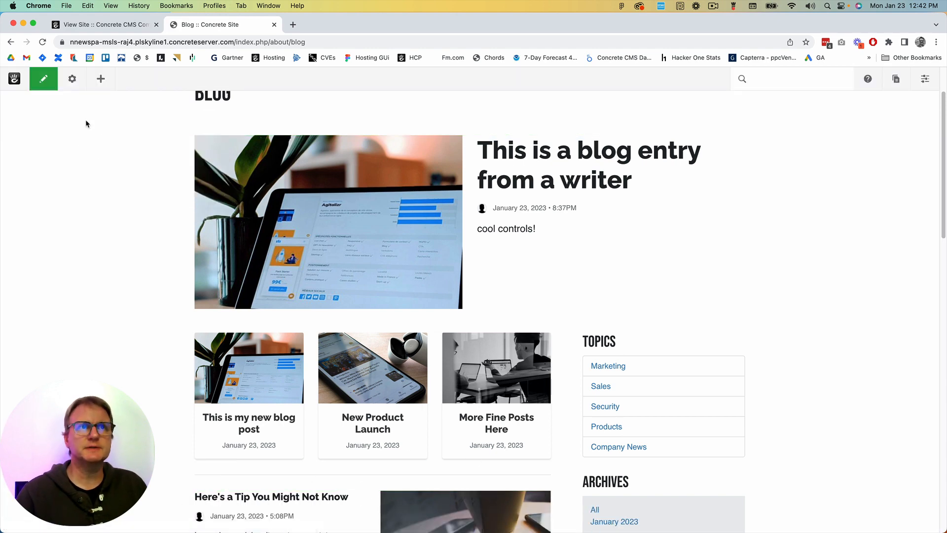
Edit the board block again and regenerate its display once more for another arrangement of posts
click(95, 167)
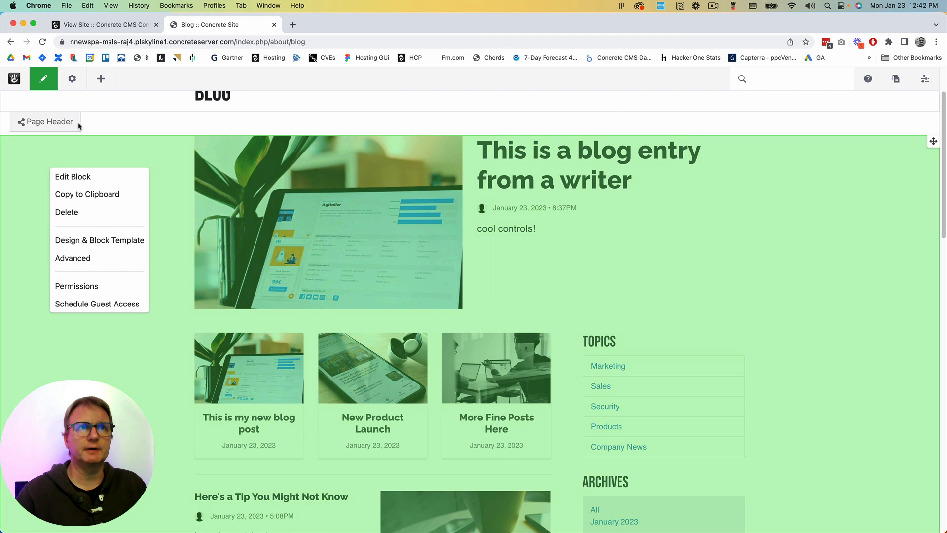
click(73, 176)
click(103, 125)
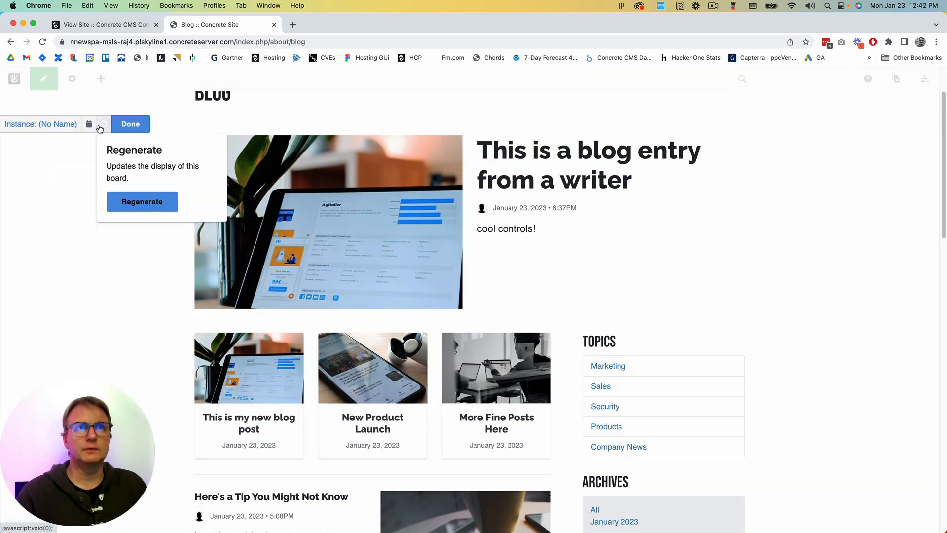
click(143, 202)
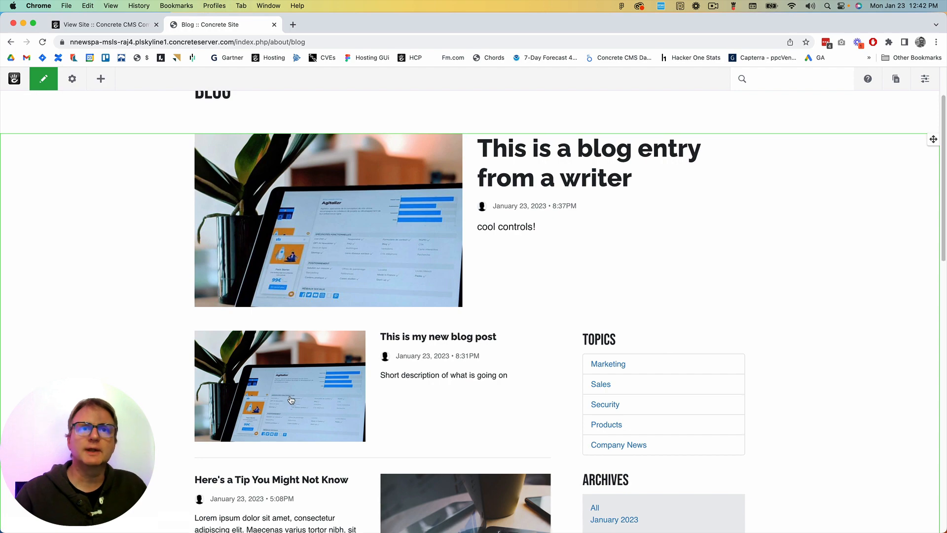
Examine the board's slots from the featured writer's entry down to the three-post row, including in the board's editing mode
scroll(410, 328, down, 5)
scroll(472, 323, down, 5)
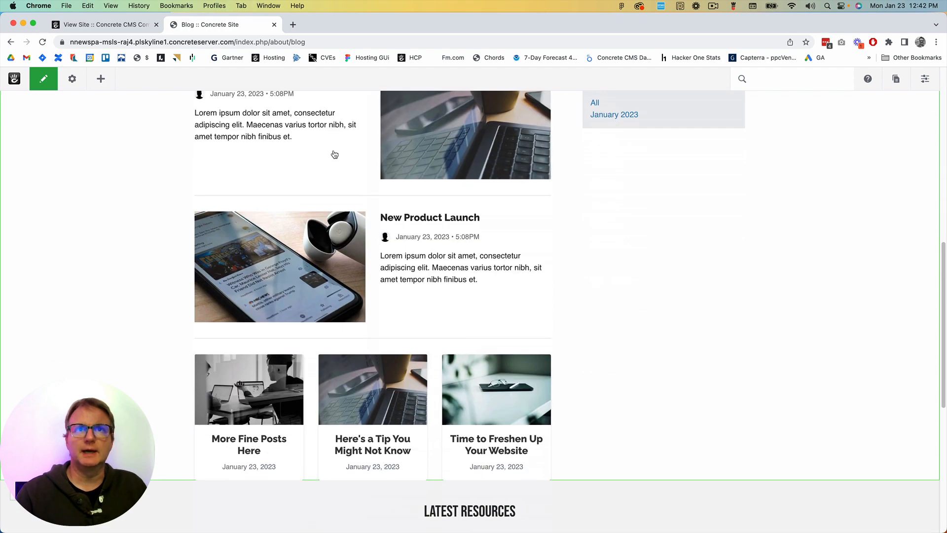
scroll(373, 218, up, 3)
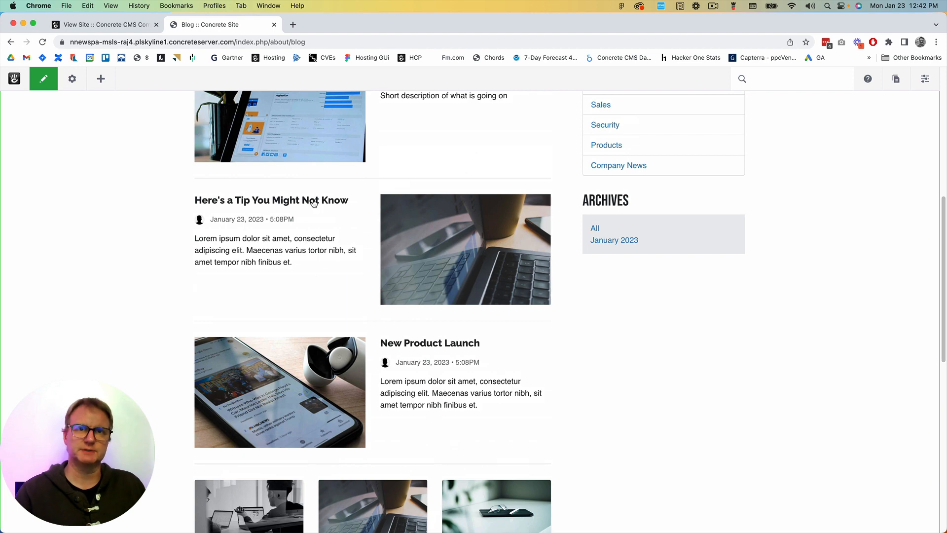
scroll(303, 396, down, 3)
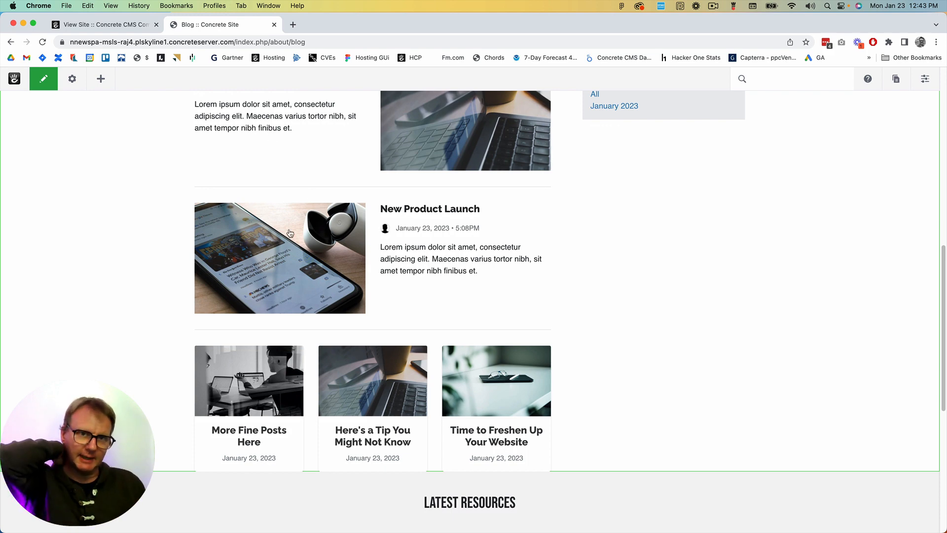
scroll(290, 233, up, 8)
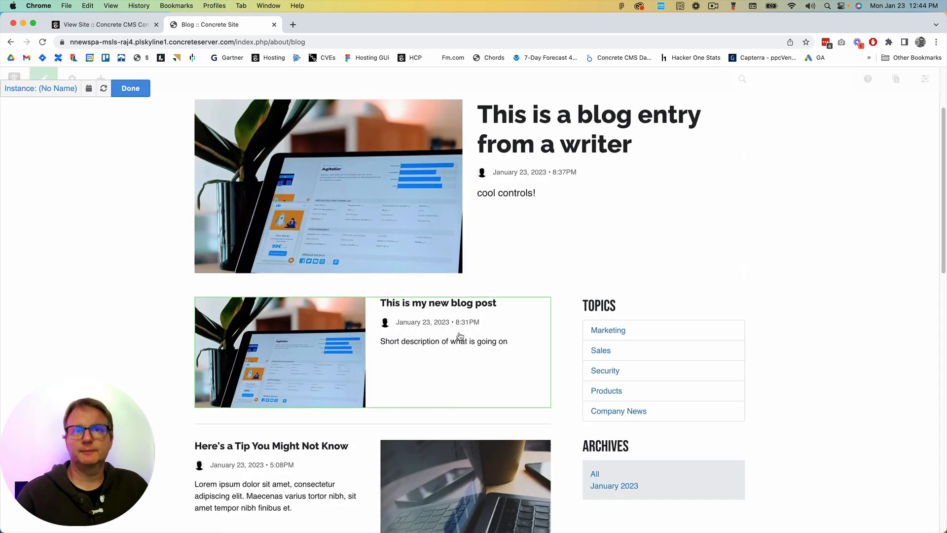
scroll(256, 373, down, 10)
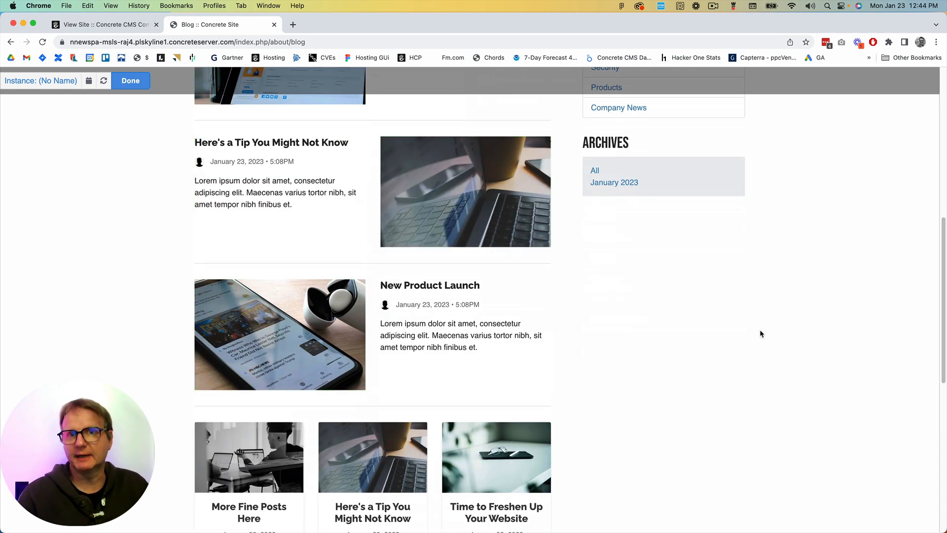
scroll(601, 380, up, 12)
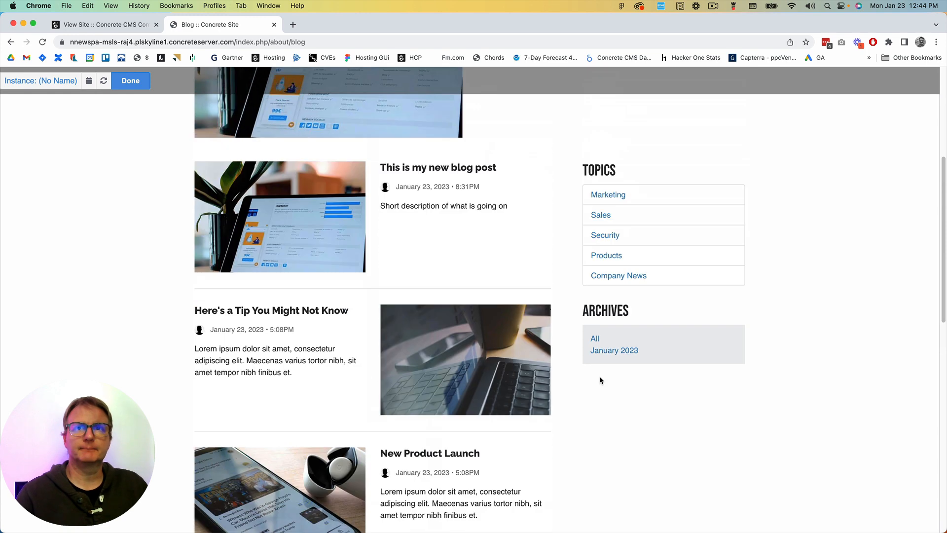